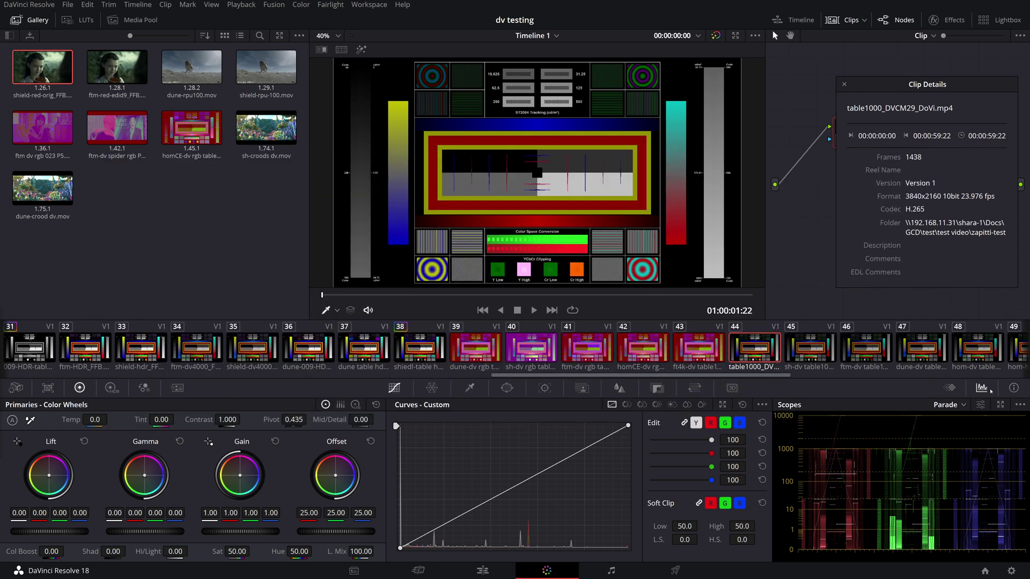
# Display the scopes as a histogram and widen the viewer up to the repositioned Clip Details window.
pyautogui.click(990, 390)
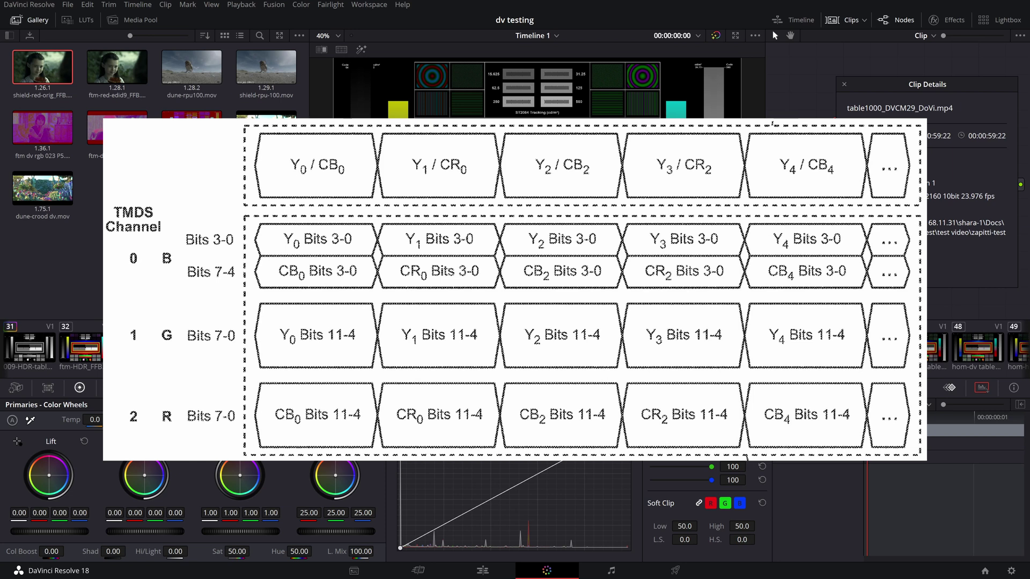
pyautogui.click(981, 387)
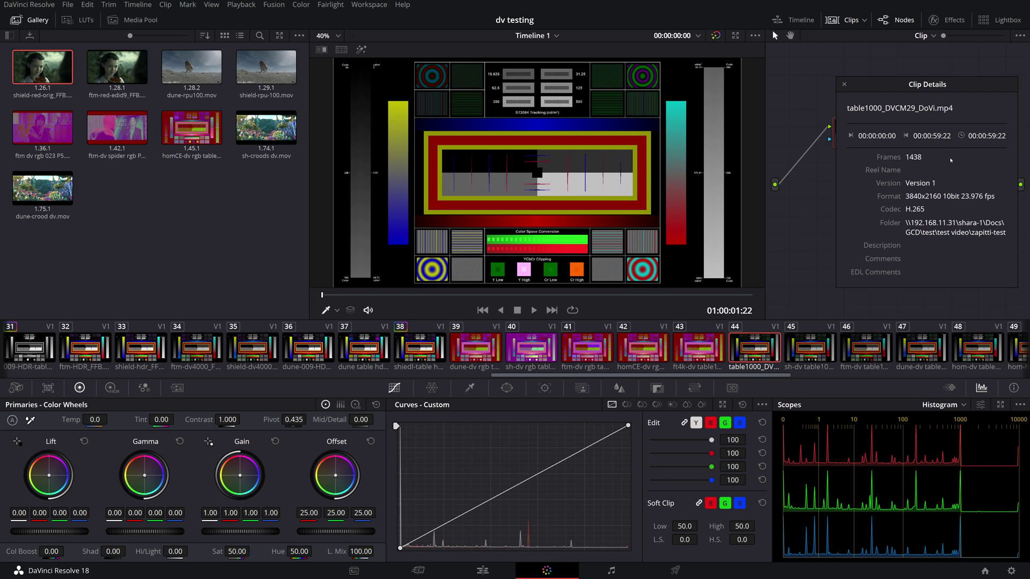
pyautogui.moveTo(960, 91); pyautogui.dragTo(918, 79)
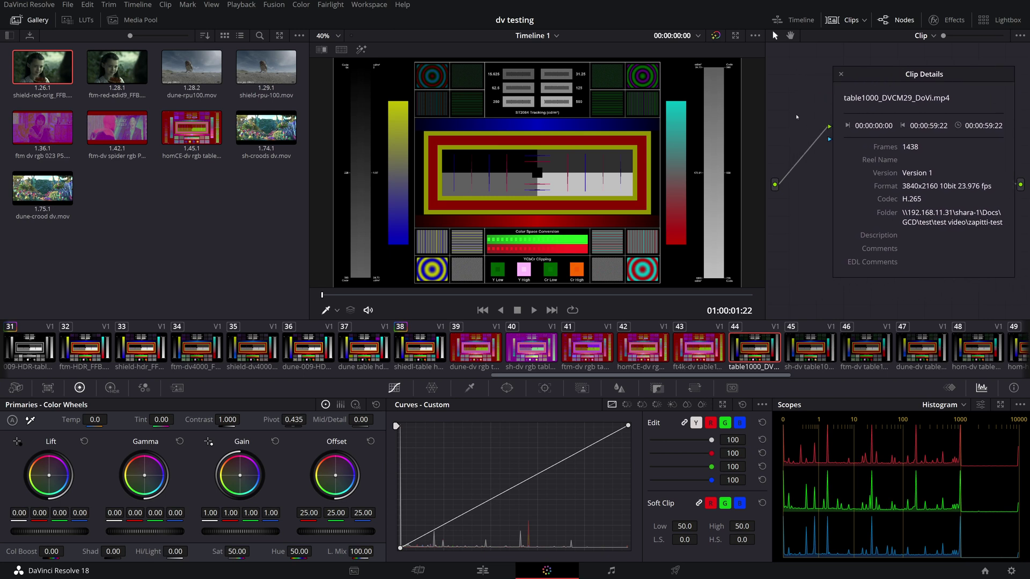
pyautogui.moveTo(765, 133); pyautogui.dragTo(830, 132)
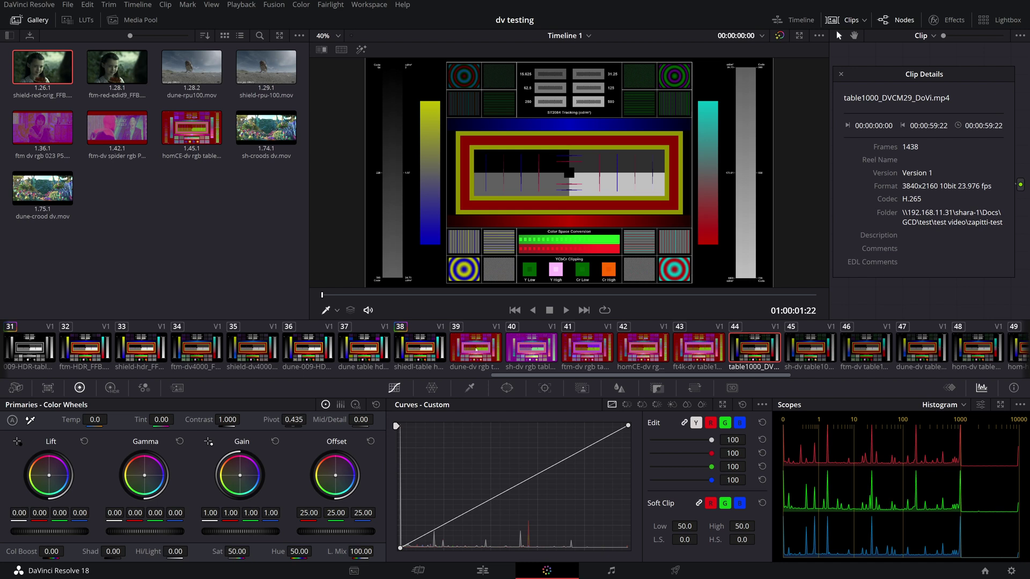
# View the Dolby Vision RGB table1000 capture clips from 39 to 43 one after another.
pyautogui.click(476, 349)
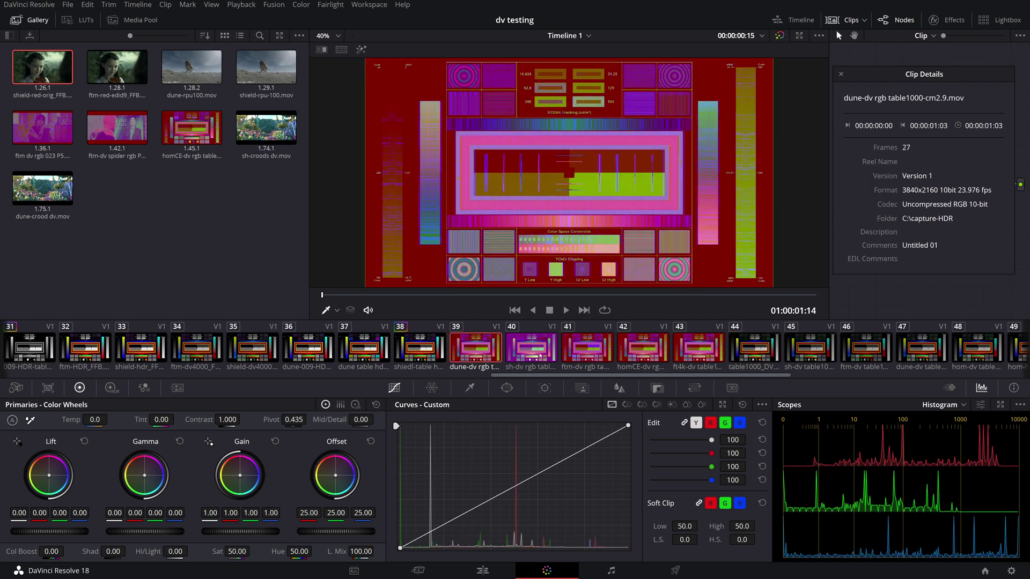
pyautogui.click(539, 355)
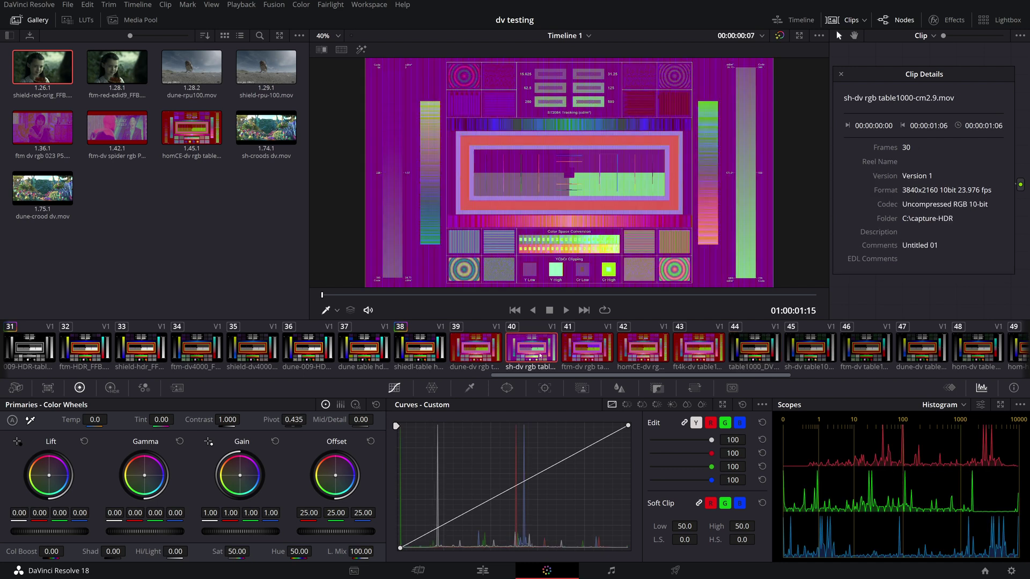
pyautogui.click(593, 363)
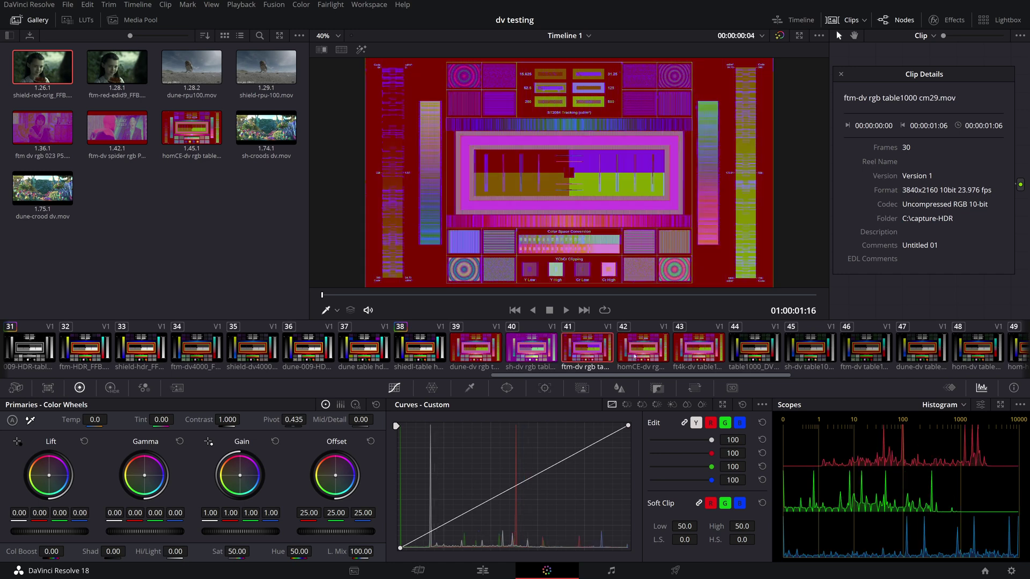
pyautogui.click(633, 356)
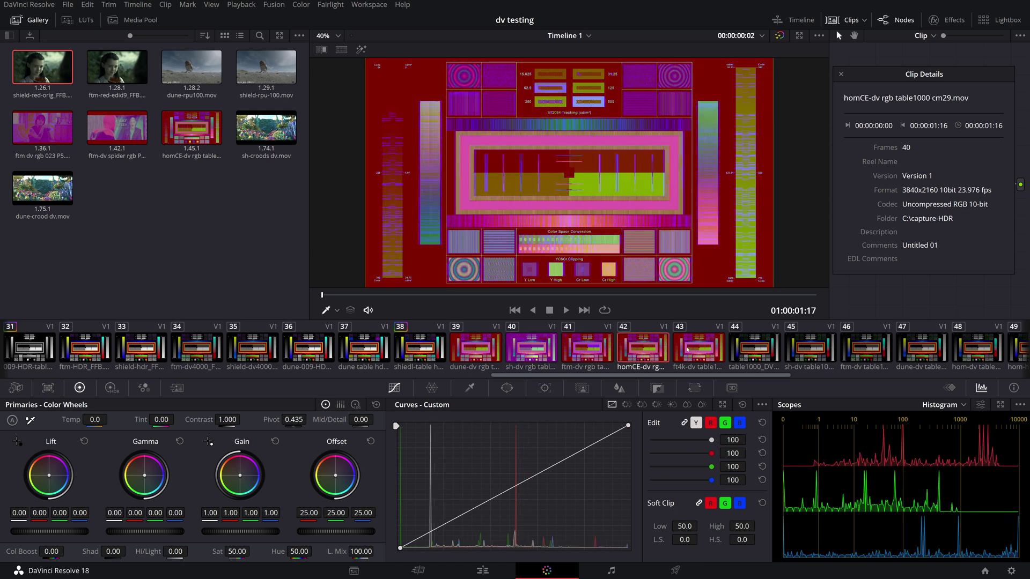
pyautogui.click(687, 349)
# Compare the sh-dv rgb capture in clip 40 with the dune and homCE captures in clips 39 and 42.
pyautogui.click(643, 350)
pyautogui.click(499, 352)
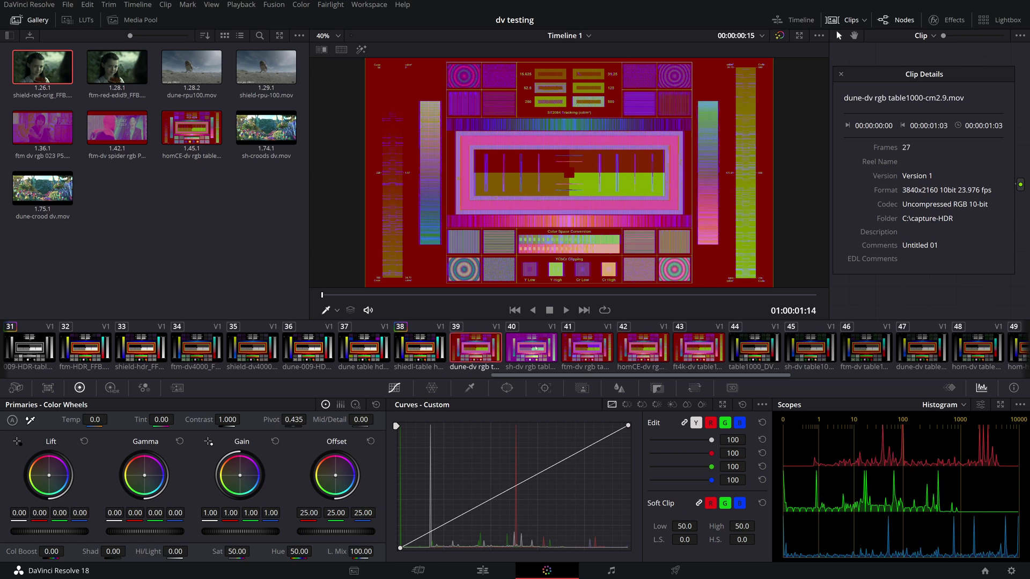
pyautogui.click(534, 348)
pyautogui.click(638, 347)
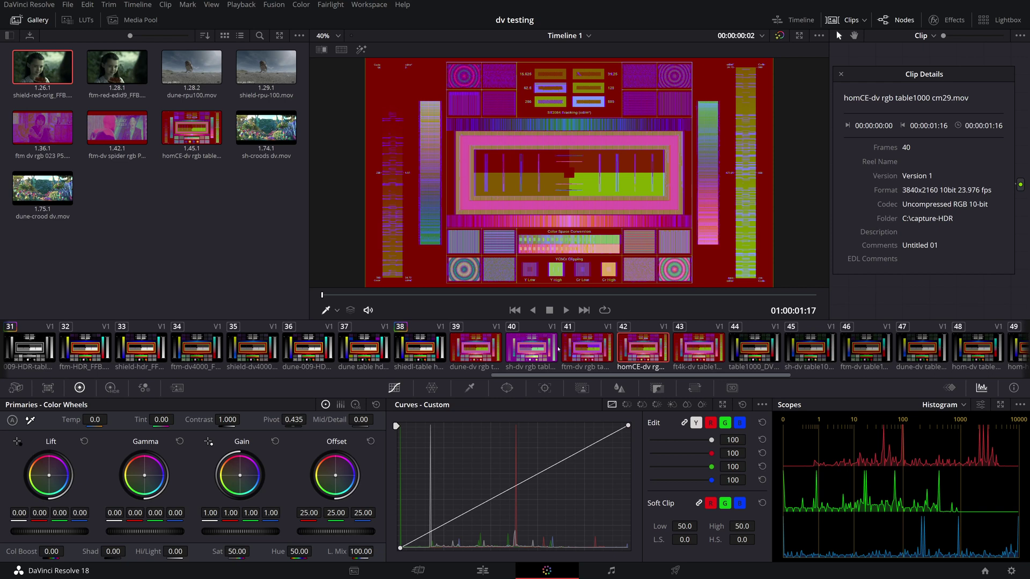
pyautogui.click(557, 349)
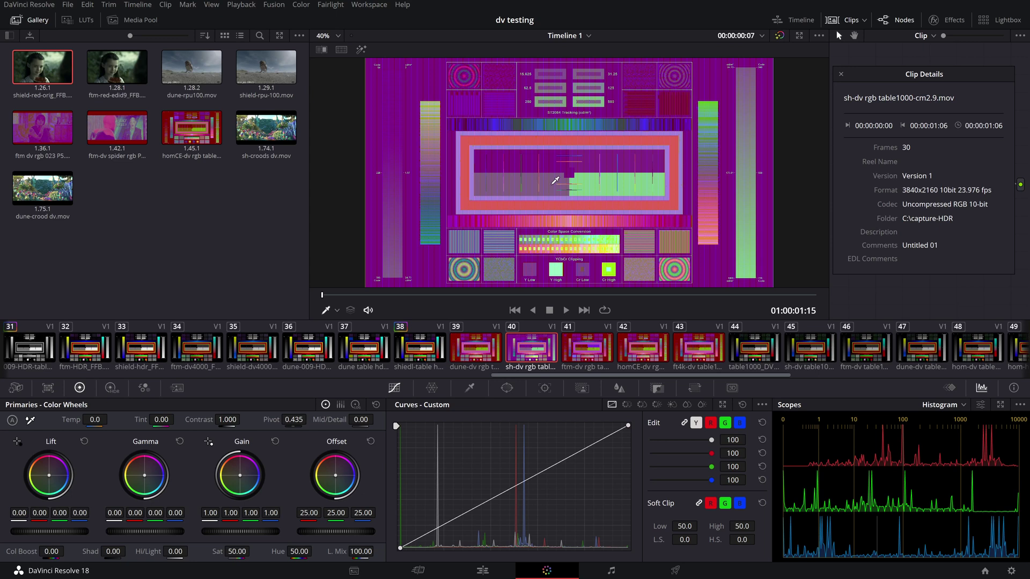
# On clip 44, turn on the picker's RGB value display in the viewer and set it to 10 bit.
pyautogui.click(753, 349)
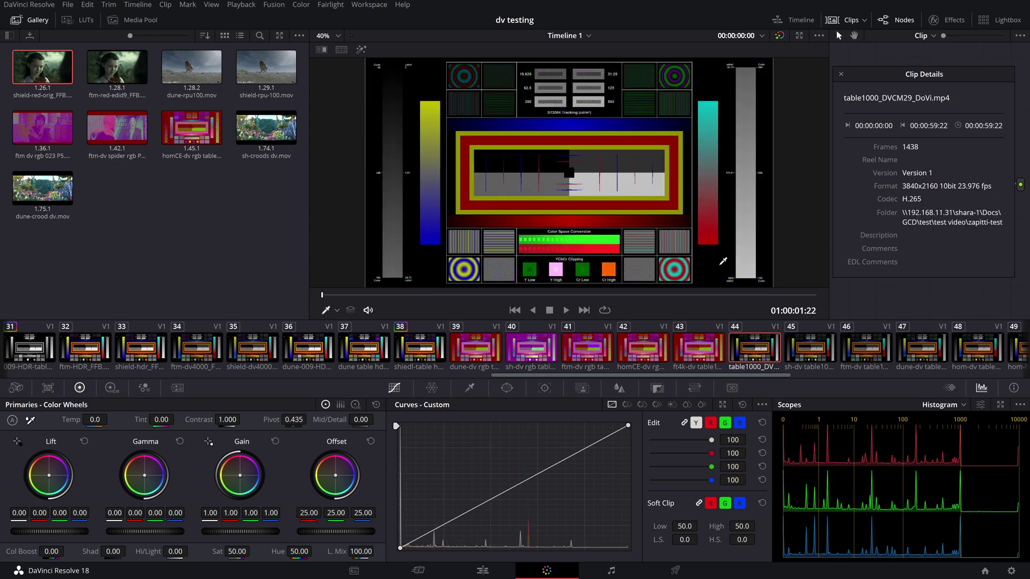
pyautogui.rightClick(722, 262)
pyautogui.click(751, 367)
pyautogui.click(819, 35)
pyautogui.moveTo(853, 60)
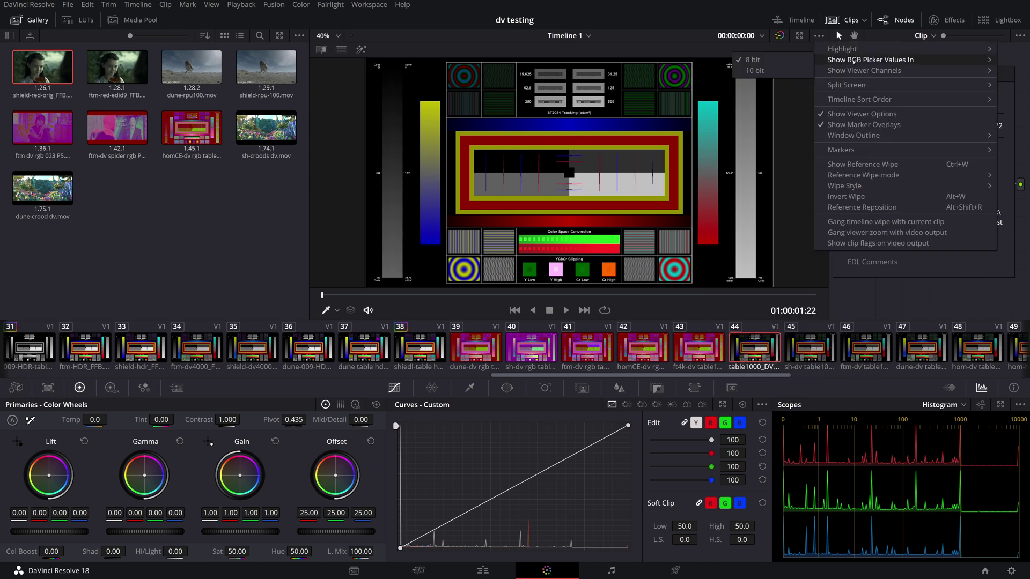
pyautogui.click(754, 71)
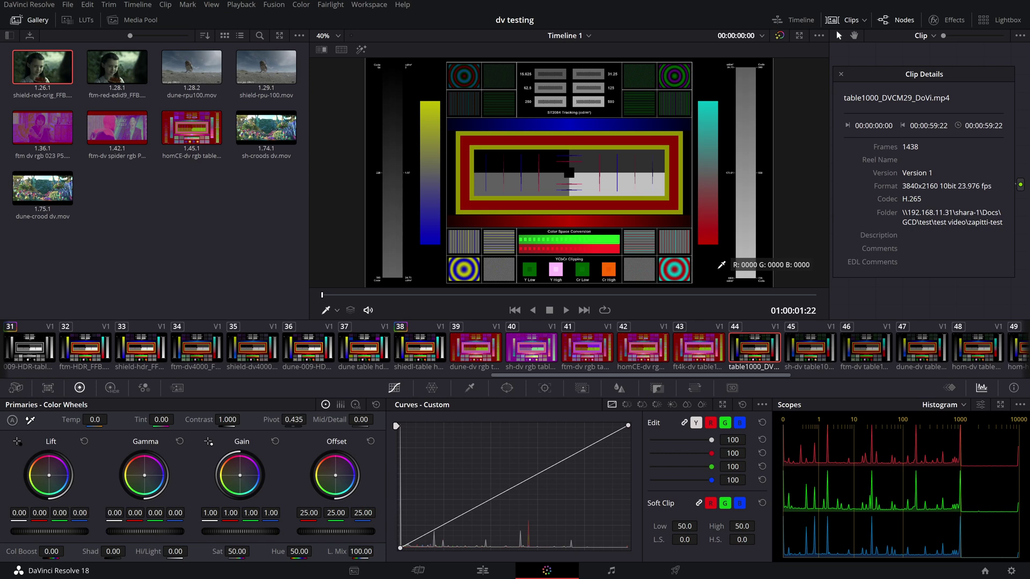
# Compare the lldv table captures in clips 45, 46 and 47, ending on clip 45.
pyautogui.press('Down')
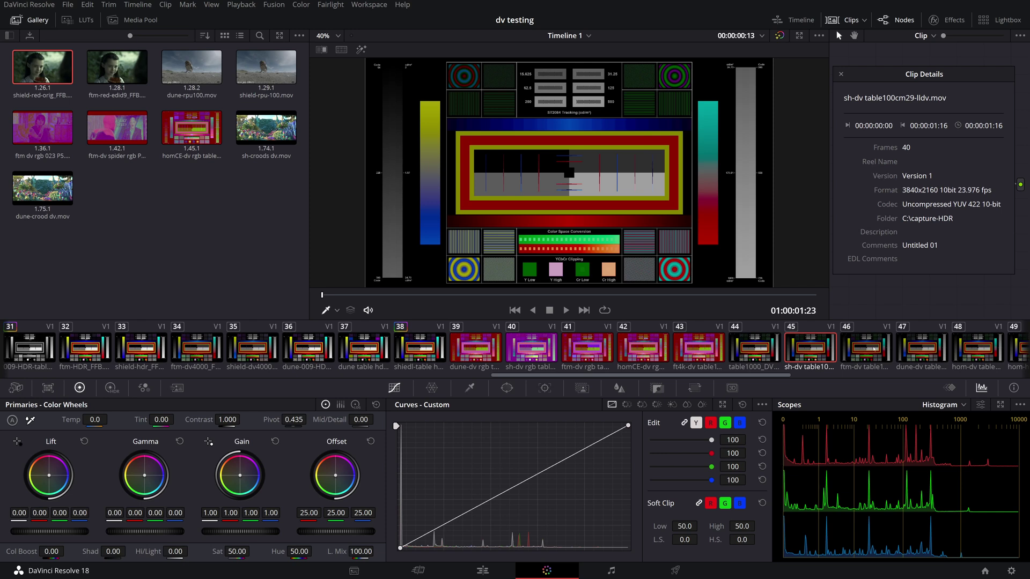
pyautogui.press('Down')
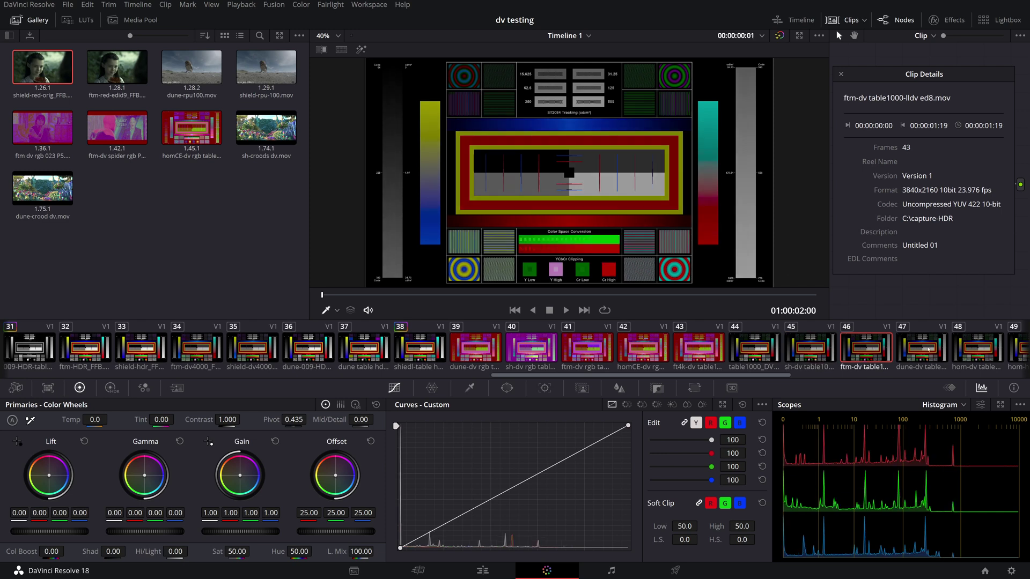
pyautogui.press('Down')
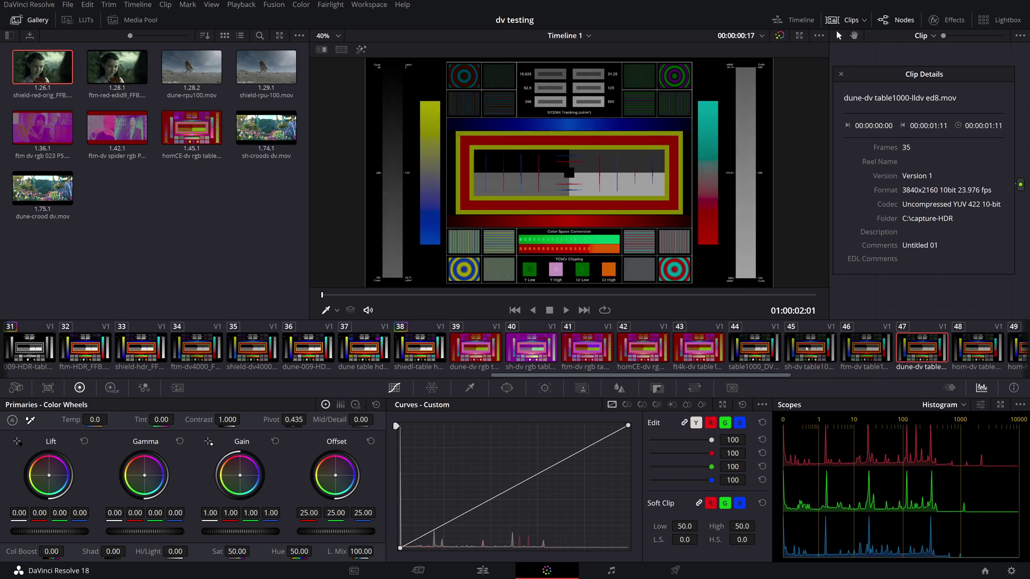
pyautogui.press('Up')
pyautogui.press('Up')
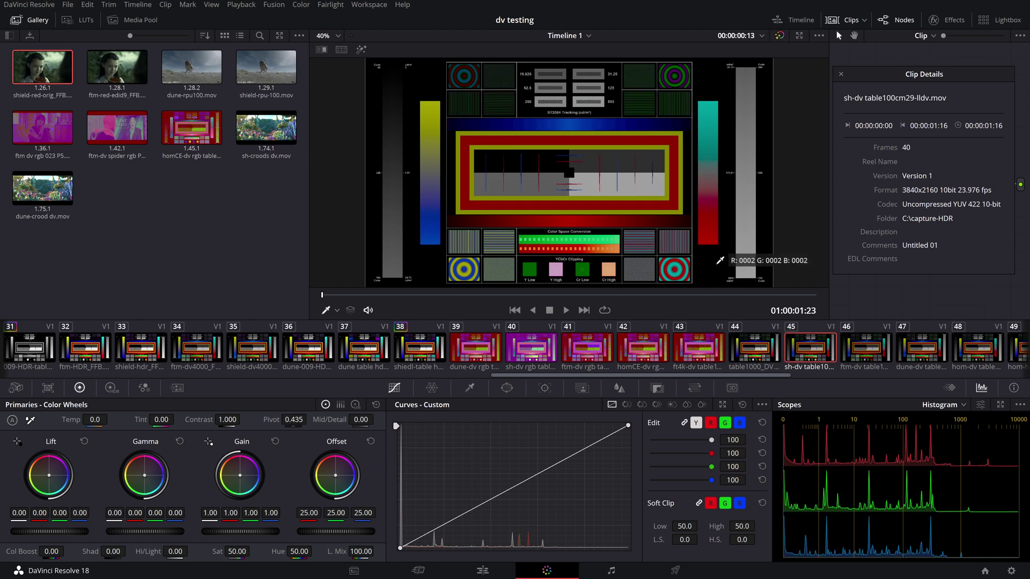
# Show clip 40 at actual size with only the green channel displayed in the viewer.
pyautogui.click(531, 353)
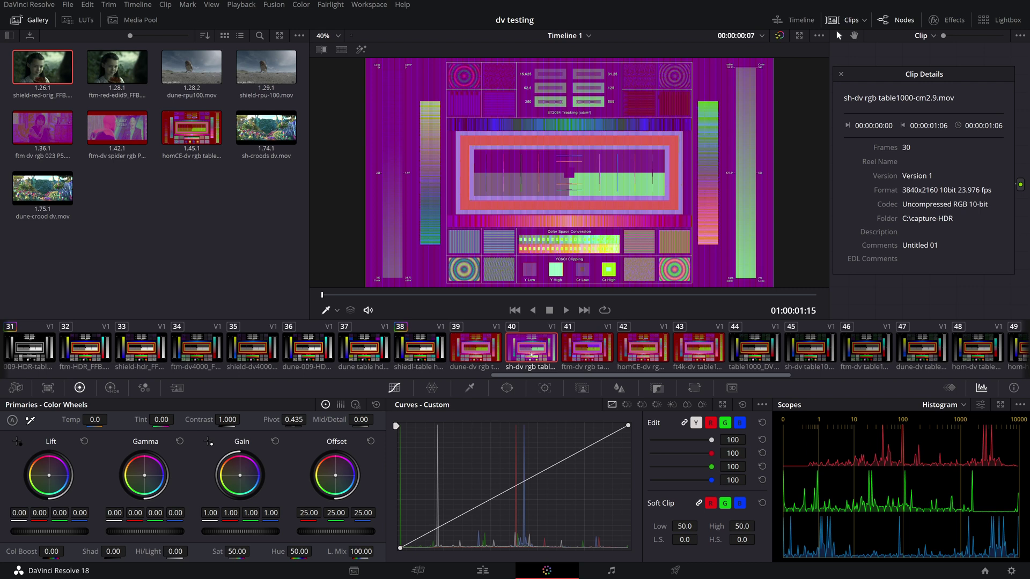
pyautogui.rightClick(531, 186)
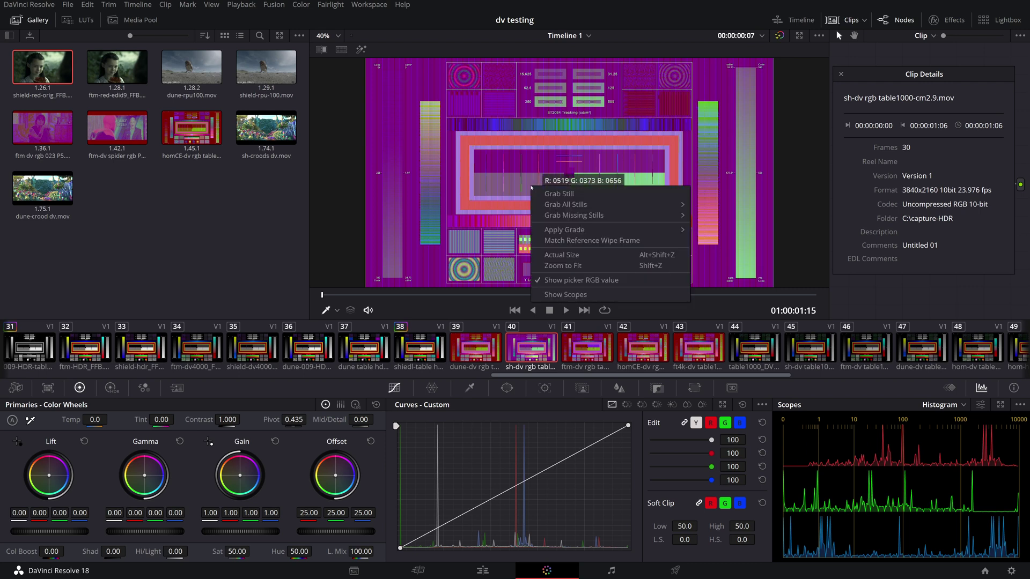
pyautogui.click(599, 255)
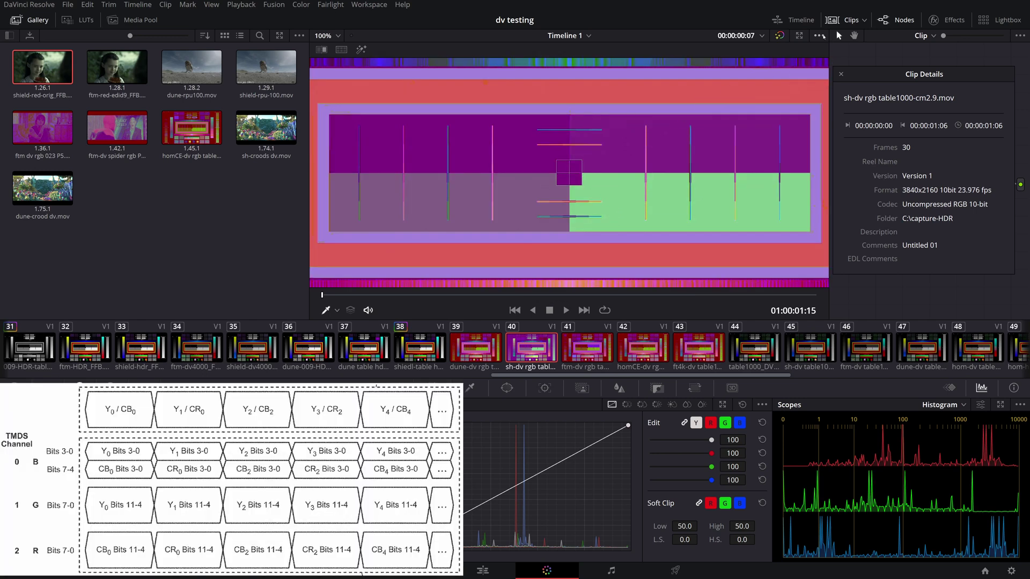
pyautogui.click(819, 35)
pyautogui.moveTo(879, 65)
pyautogui.click(728, 88)
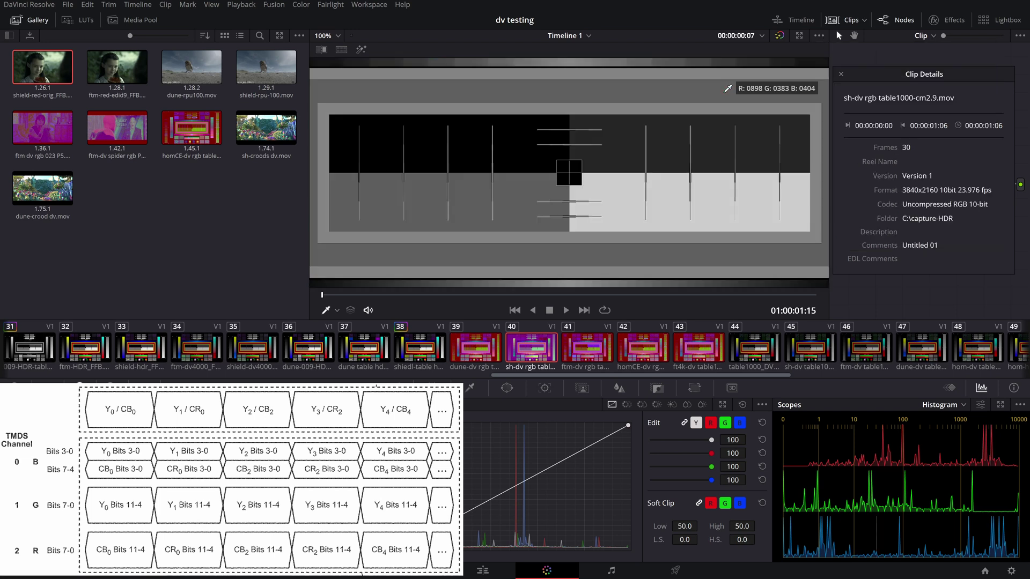
# Examine the green channel of clip 40 around the central grey blocks and the ST2084 tracking patches using the RGB picker.
pyautogui.scroll(5, 557, 142)
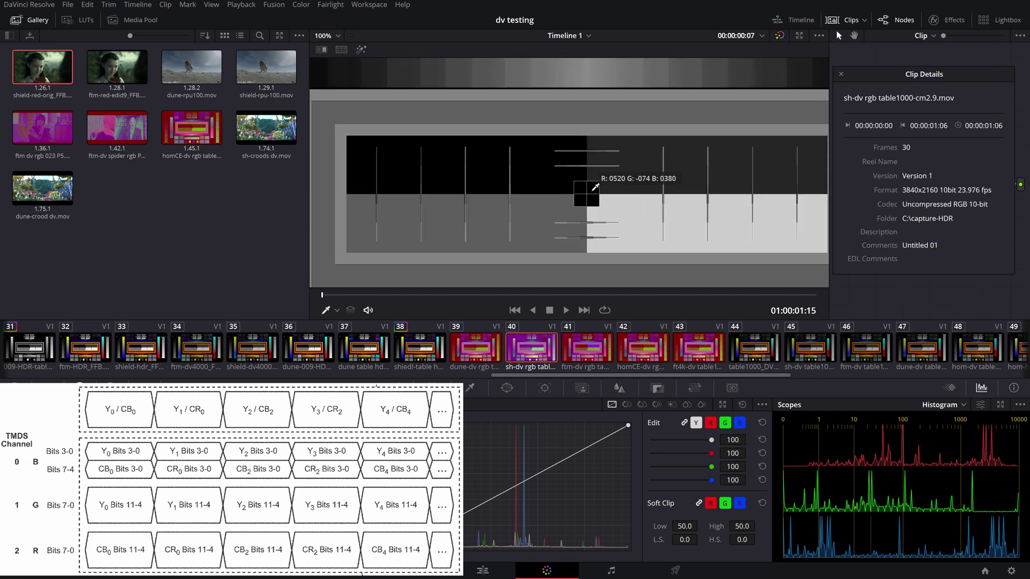
pyautogui.scroll(-5, 579, 192)
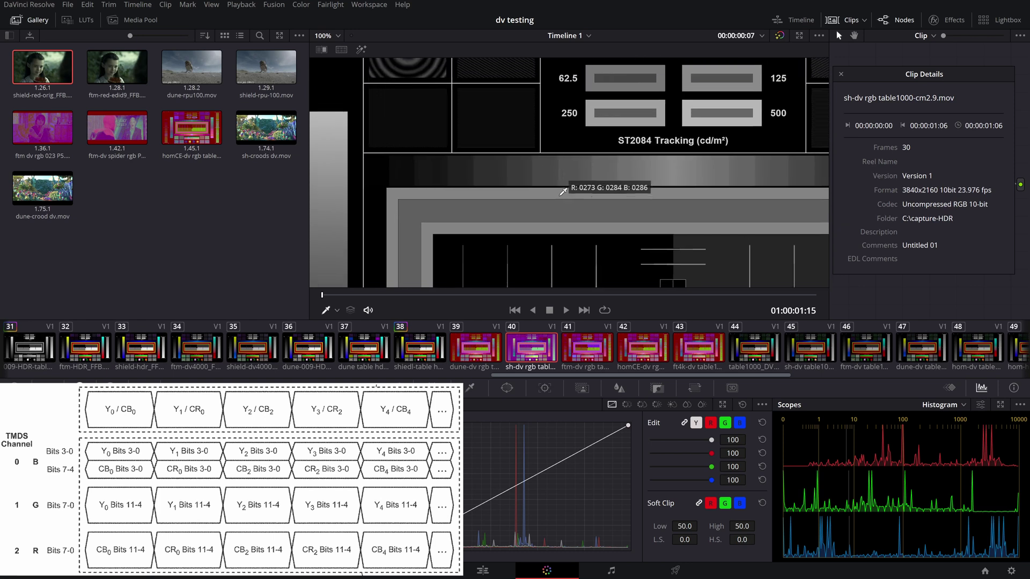
pyautogui.moveTo(570, 208); pyautogui.dragTo(568, 212)
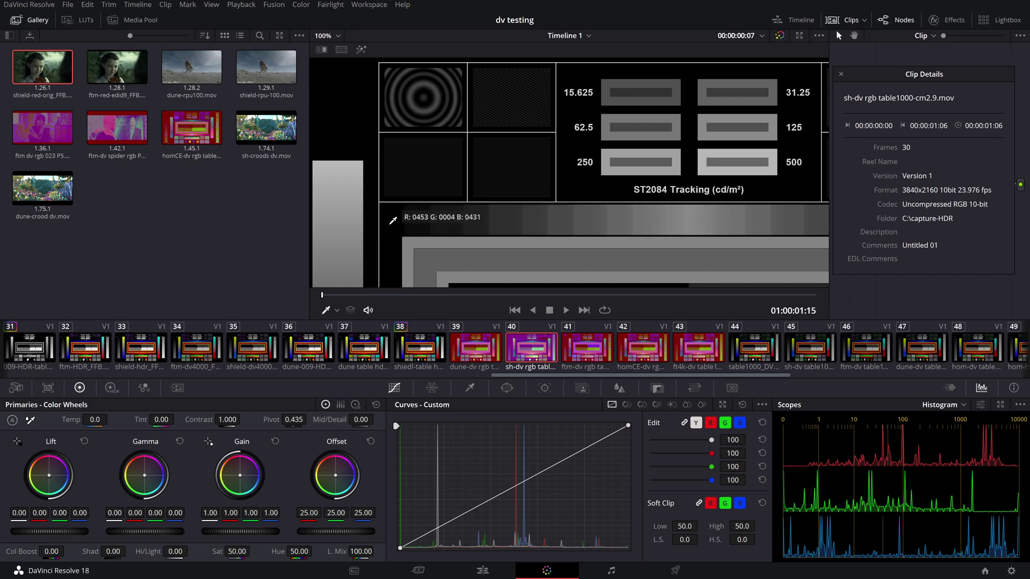
pyautogui.scroll(-5, 579, 215)
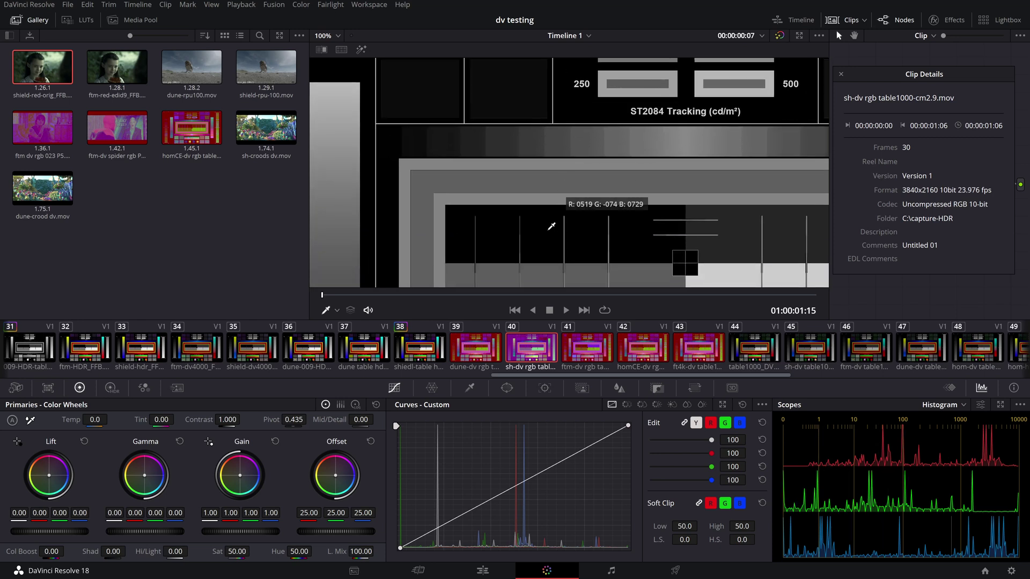
pyautogui.scroll(-1, 551, 154)
pyautogui.scroll(5, 544, 112)
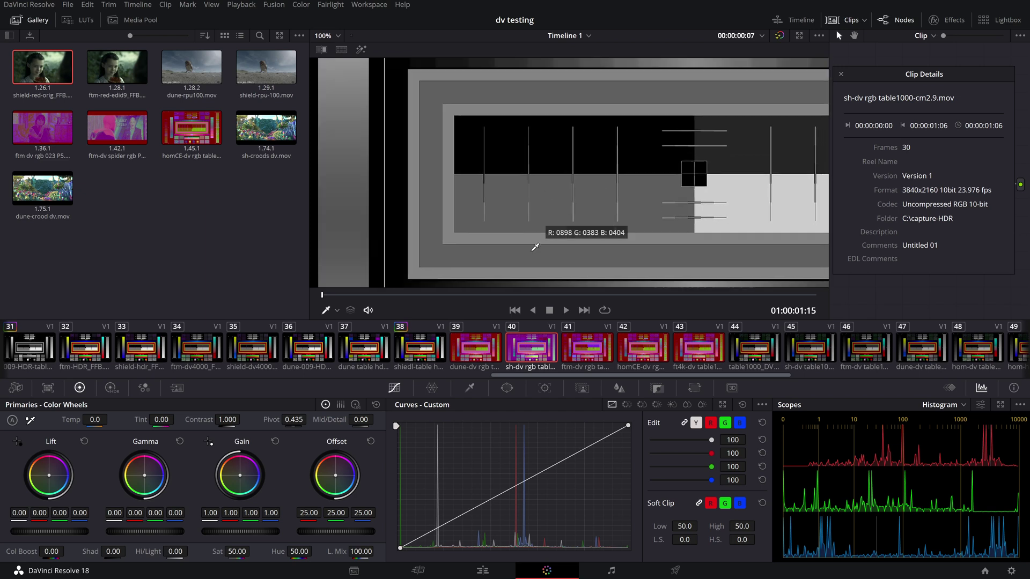
pyautogui.scroll(4, 553, 211)
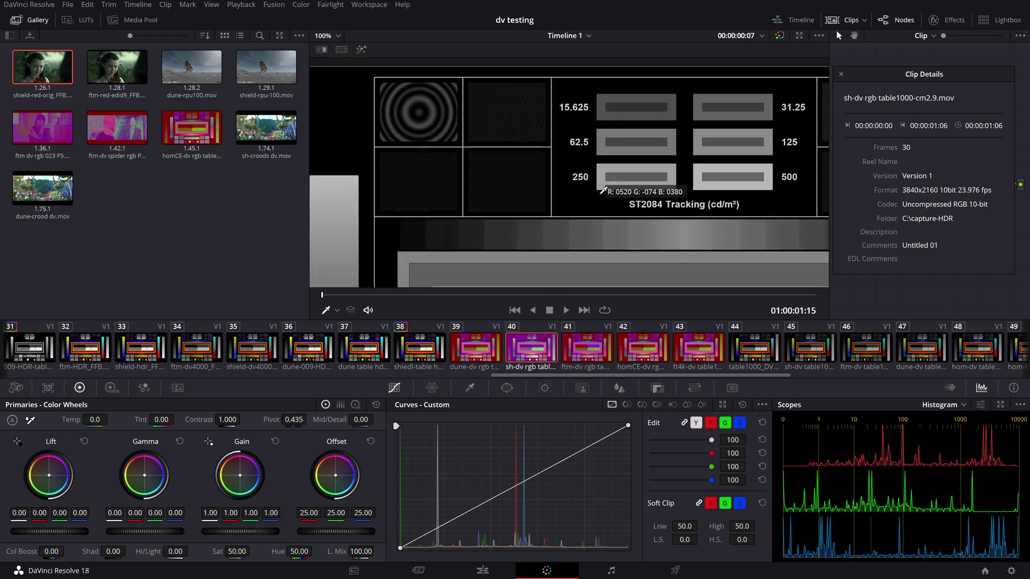
pyautogui.hscroll(-2, 617, 182)
pyautogui.hscroll(2, 659, 174)
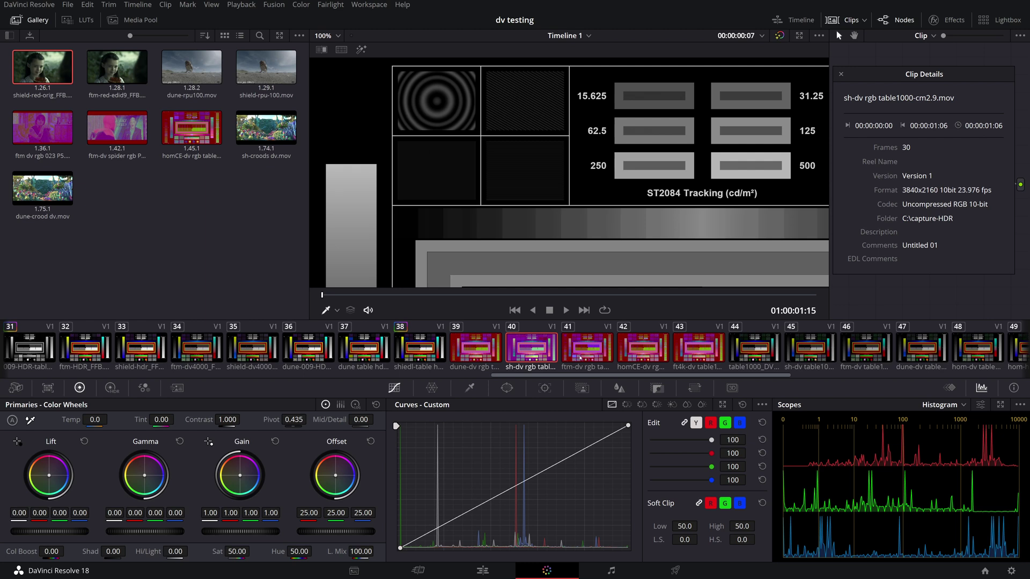
# Examine the vertical grey ramps near the 228 and 1.97 marks of clip 40 at close zoom with the RGB picker.
pyautogui.hscroll(-10, 429, 236)
pyautogui.scroll(-3, 429, 236)
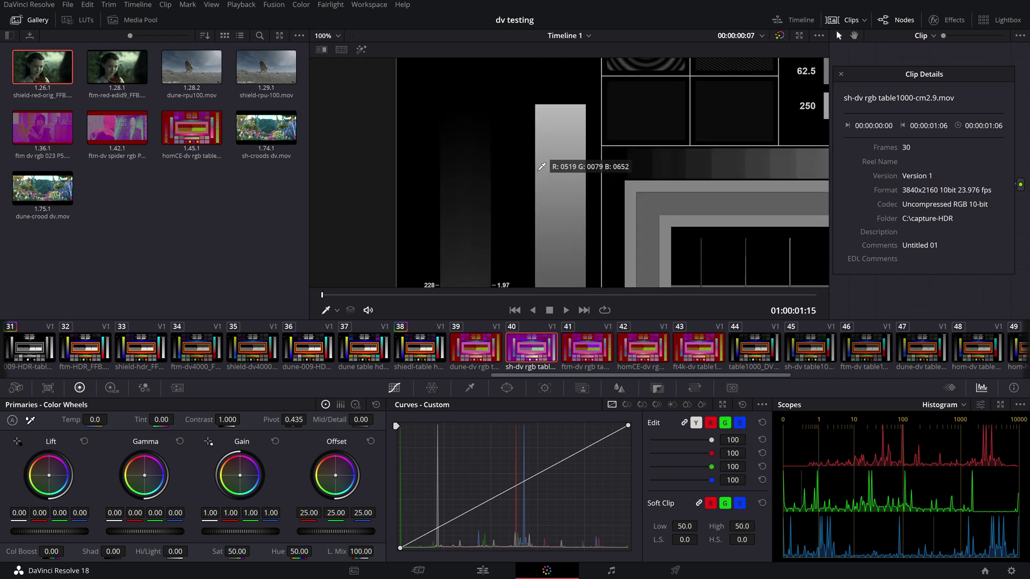
pyautogui.scroll(-6, 542, 167)
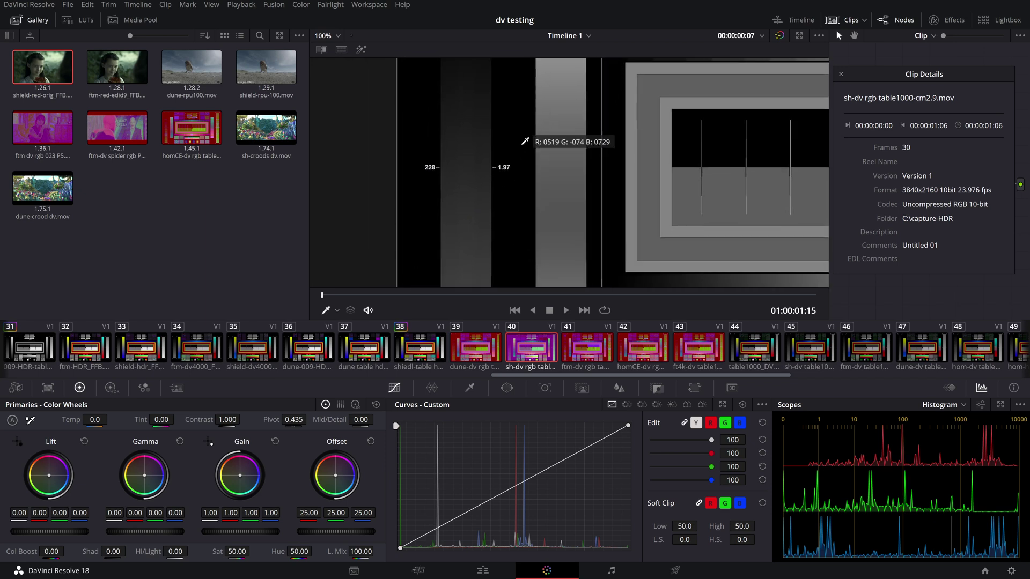
pyautogui.scroll(2, 466, 213)
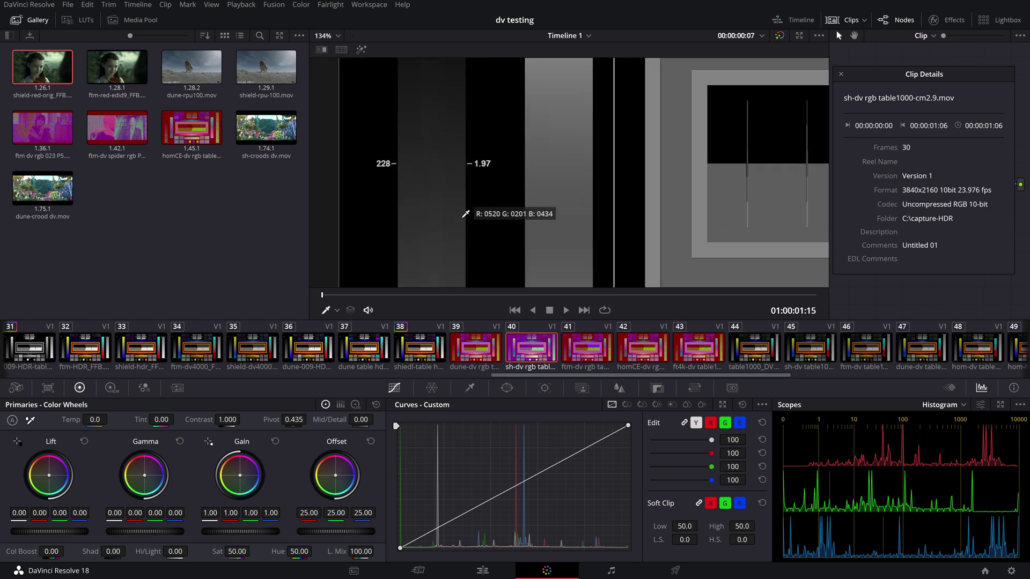
pyautogui.scroll(4, 465, 214)
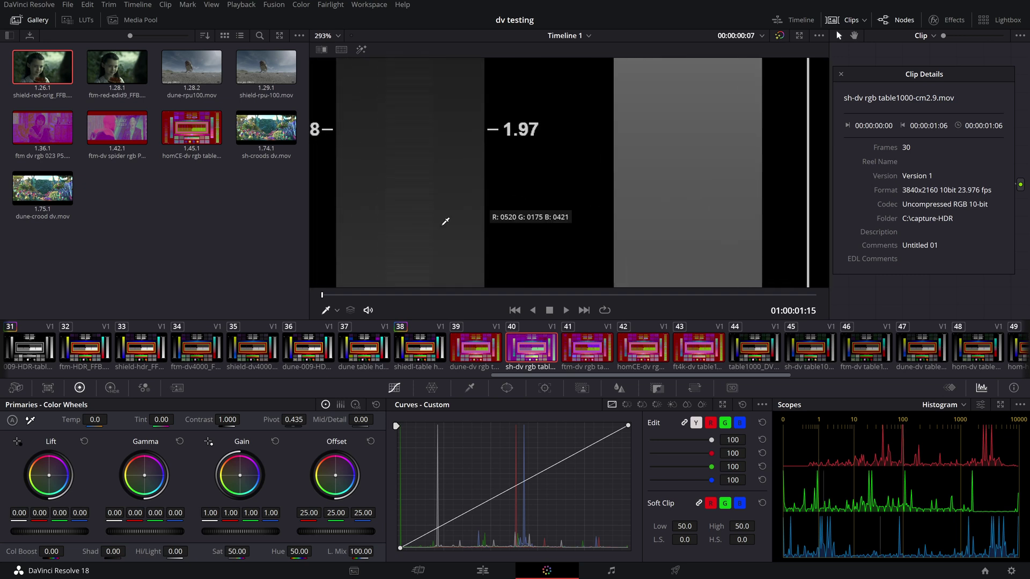
pyautogui.hscroll(-2, 445, 221)
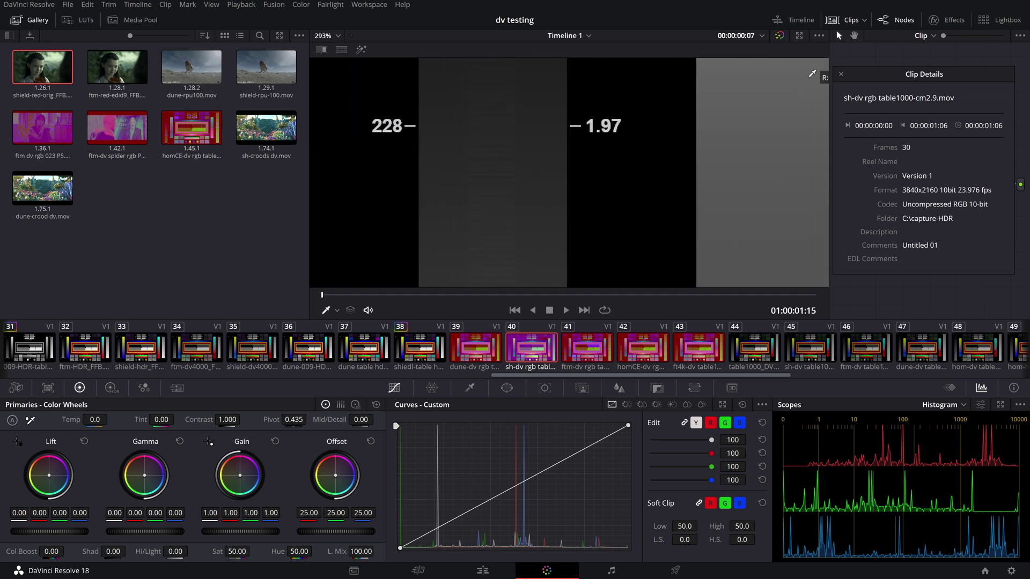
pyautogui.scroll(-2, 482, 103)
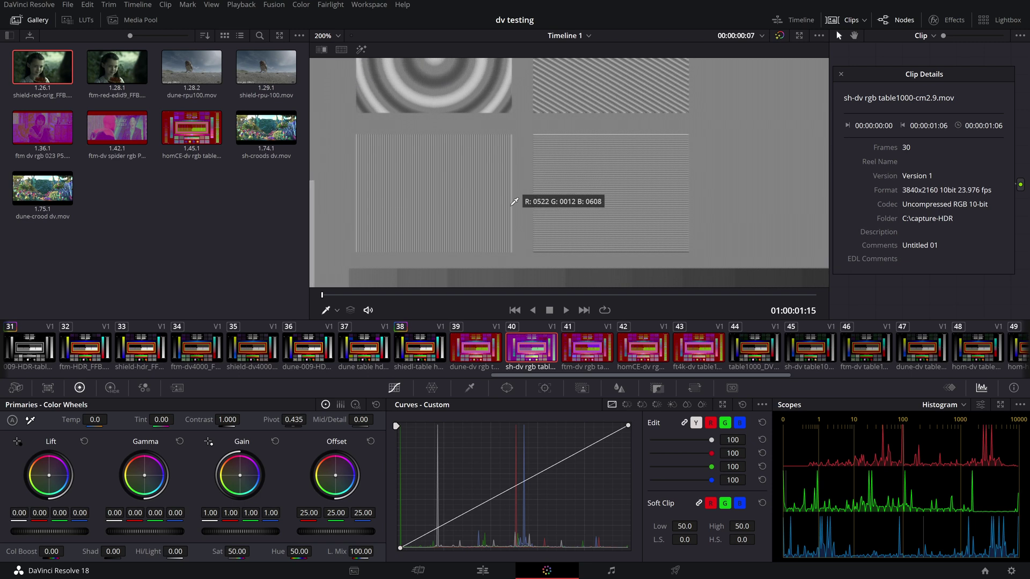
# Show clip 39 and examine its line patterns and horizontal grey ramp with the RGB picker, enlarging the viewer to 300%.
pyautogui.scroll(-1, 513, 201)
pyautogui.click(483, 352)
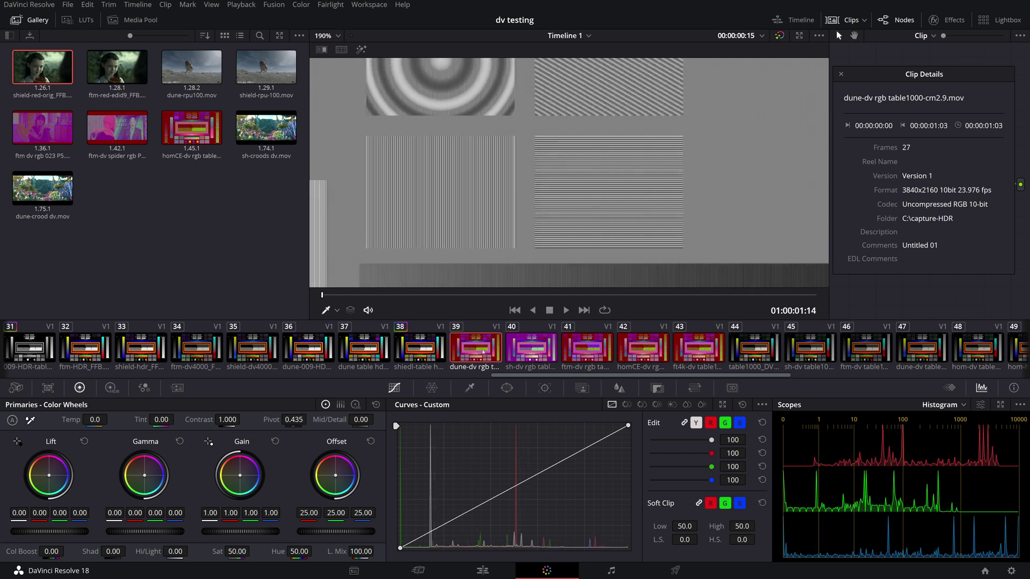
pyautogui.scroll(1, 482, 230)
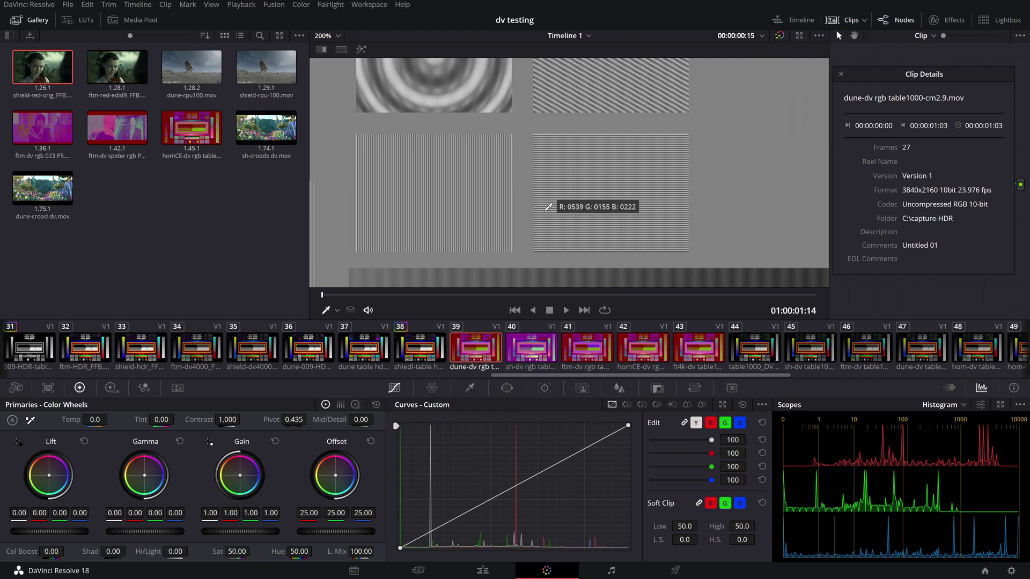
pyautogui.moveTo(532, 93); pyautogui.dragTo(585, 207)
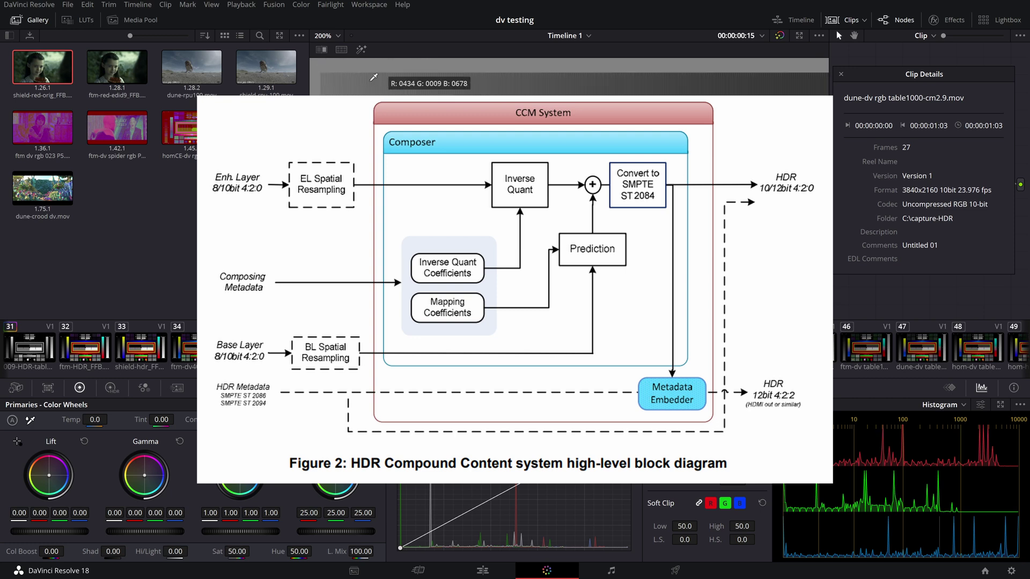
pyautogui.click(336, 35)
pyautogui.click(330, 139)
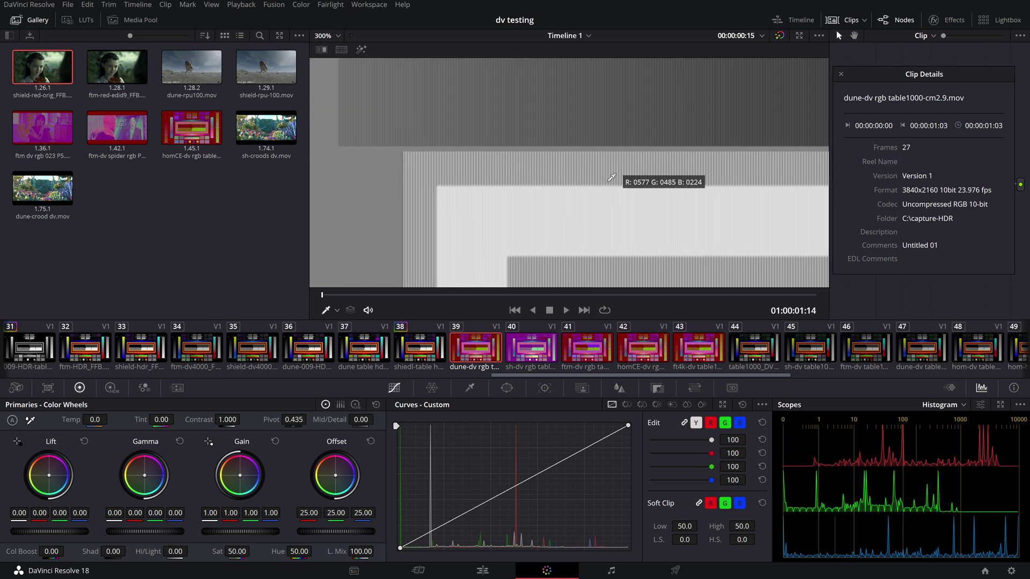
pyautogui.moveTo(595, 144); pyautogui.dragTo(604, 178)
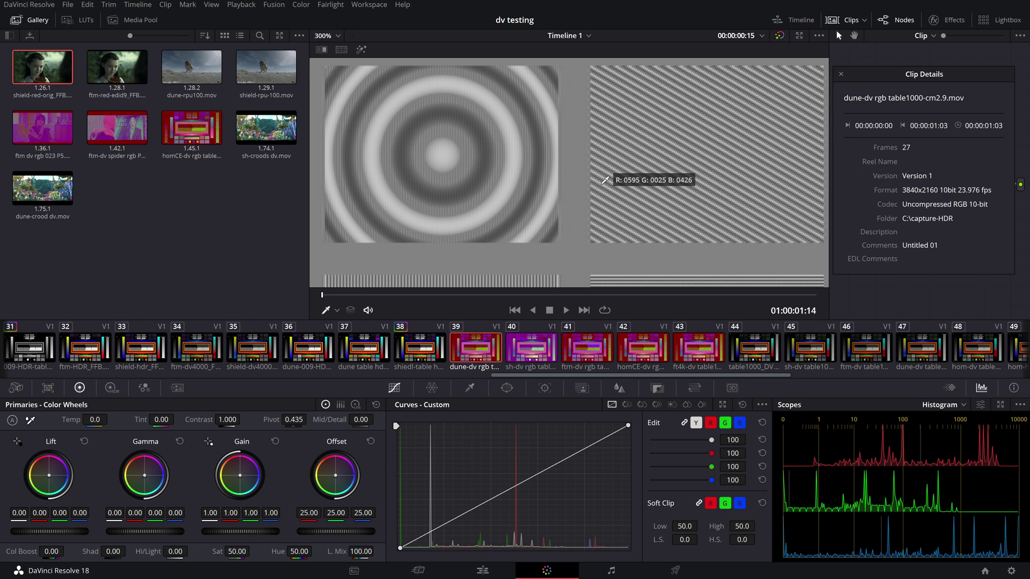
# Compare the concentric-ring and diagonal-line patterns across the RGB table captures in clips 39 to 43, ending on clip 43.
pyautogui.click(648, 355)
pyautogui.click(694, 350)
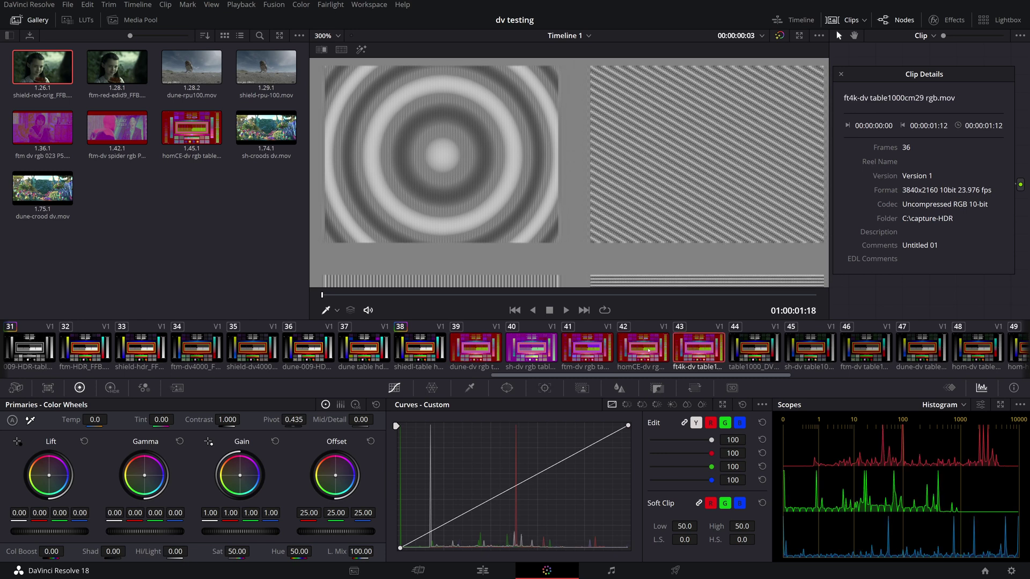
pyautogui.click(595, 350)
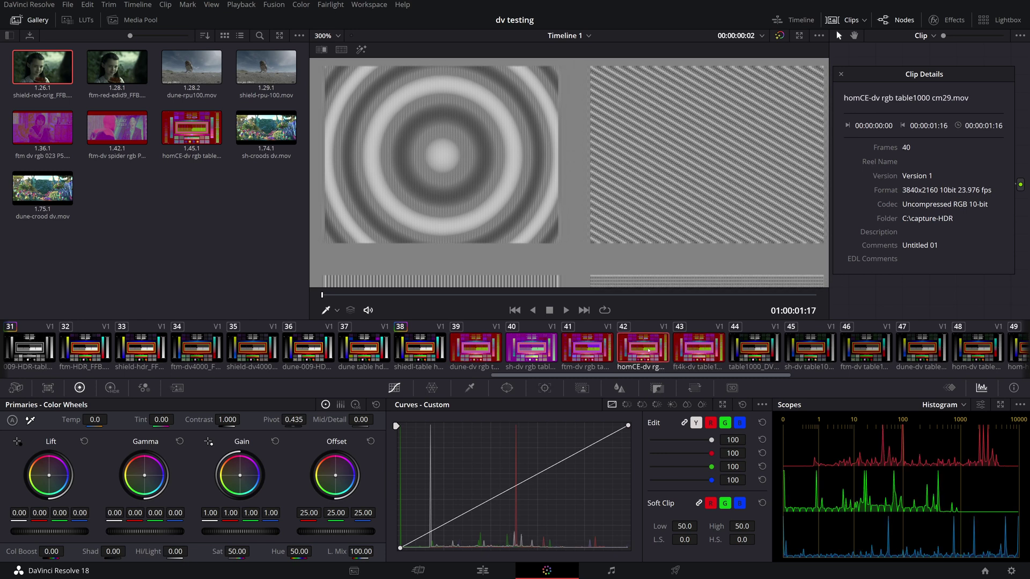
pyautogui.click(486, 348)
pyautogui.click(534, 349)
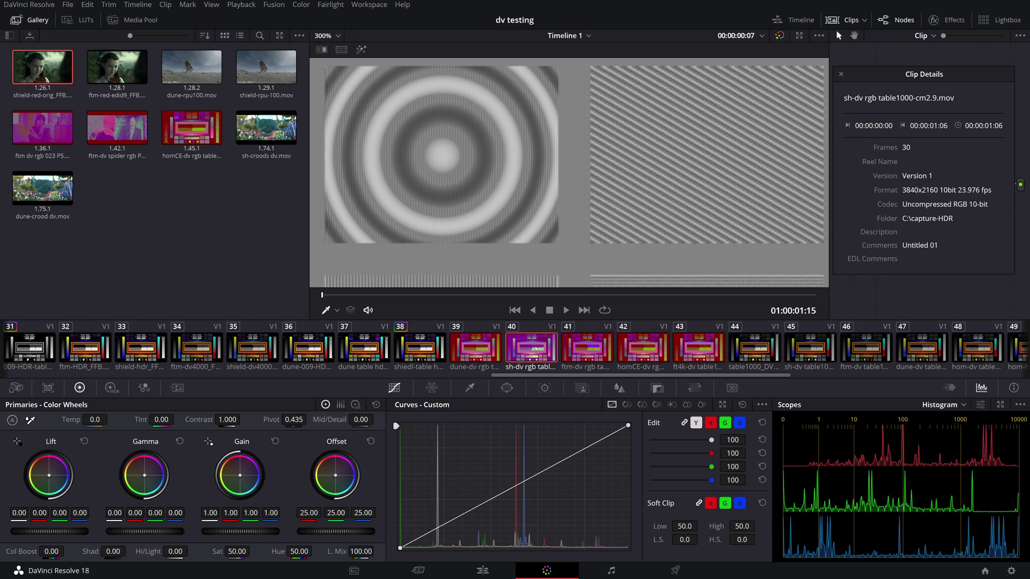
pyautogui.press('Down')
pyautogui.press('Down')
pyautogui.press('Down')
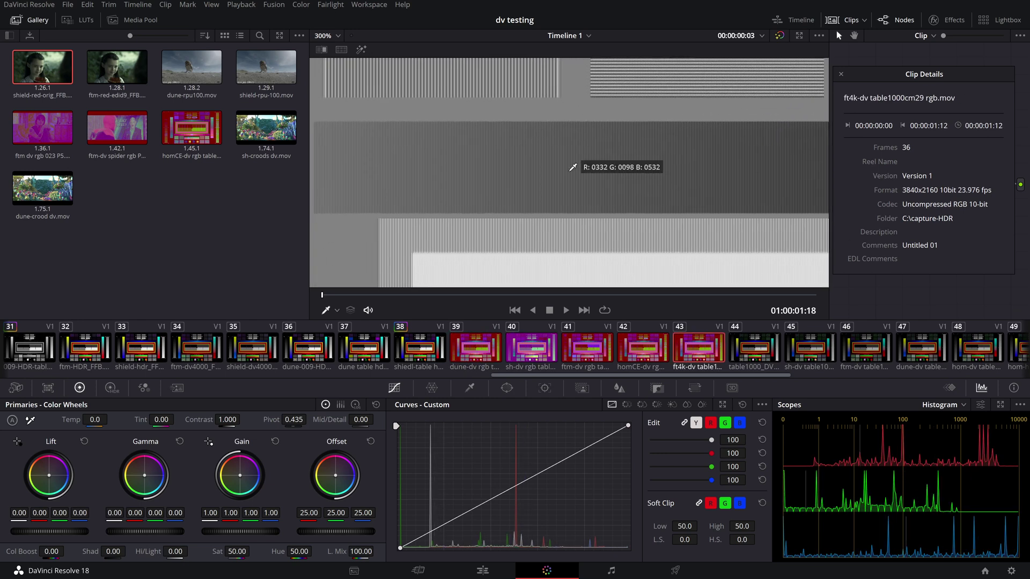
# Compare the dark horizontal grey ramp in clips 39, 40, 42 and 43, ending on clip 43.
pyautogui.click(474, 354)
pyautogui.click(539, 357)
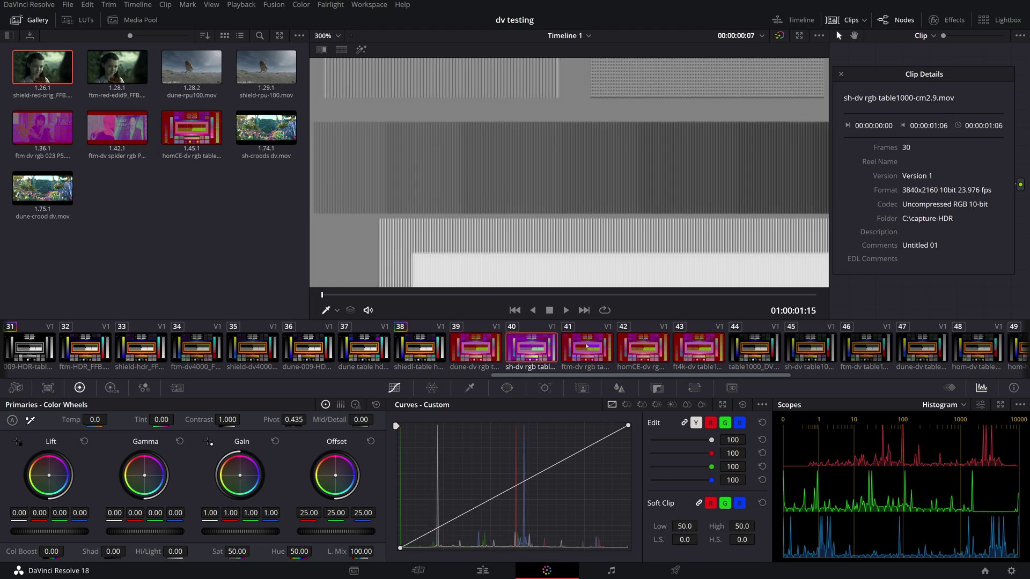
pyautogui.click(642, 351)
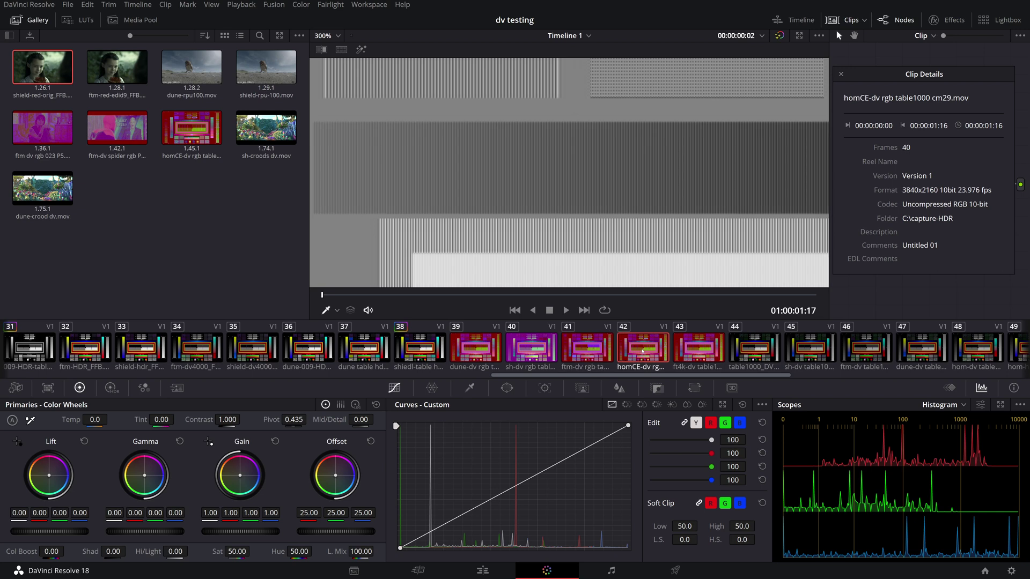
pyautogui.click(691, 355)
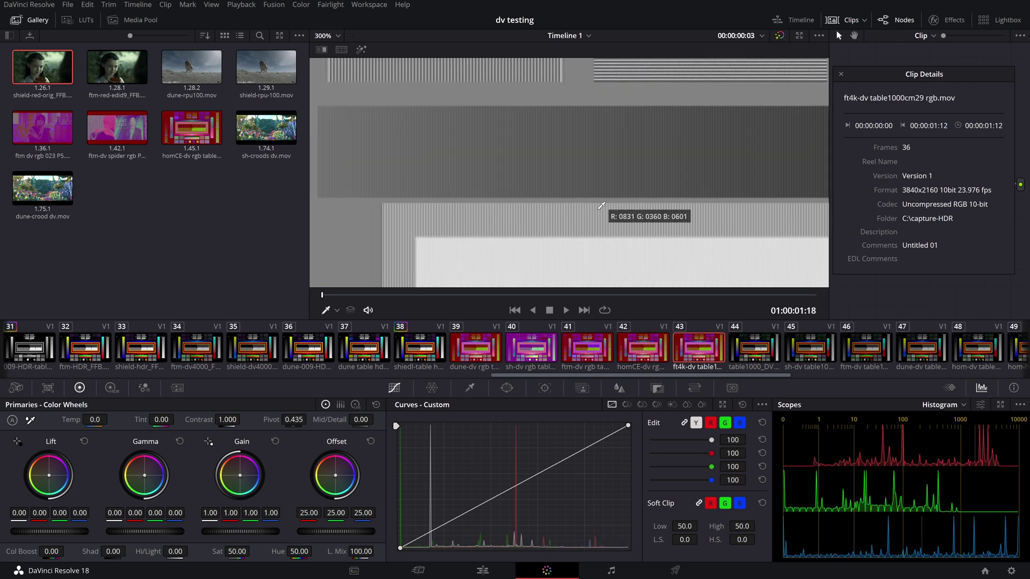
# Compare the light horizontal grey ramp below the white frame between clips 43, 39 and 40.
pyautogui.moveTo(551, 179)
pyautogui.mouseDown()
pyautogui.moveTo(545, 159)
pyautogui.moveTo(510, 259)
pyautogui.moveTo(524, 138)
pyautogui.moveTo(516, 88)
pyautogui.moveTo(561, 268)
pyautogui.moveTo(550, 254)
pyautogui.moveTo(562, 127)
pyautogui.moveTo(592, 190)
pyautogui.moveTo(603, 169)
pyautogui.moveTo(550, 166)
pyautogui.mouseUp()
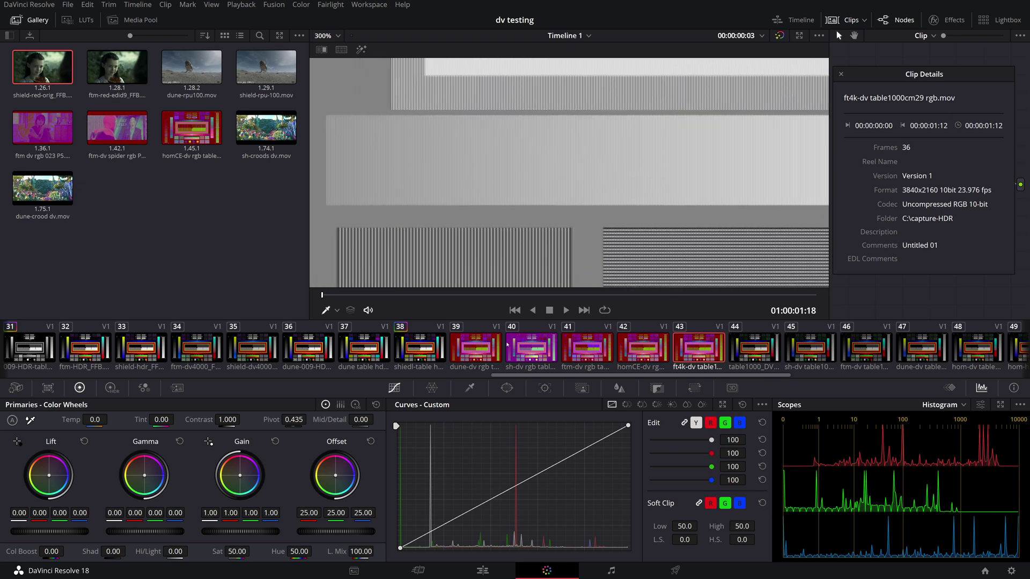
pyautogui.click(475, 352)
pyautogui.click(550, 356)
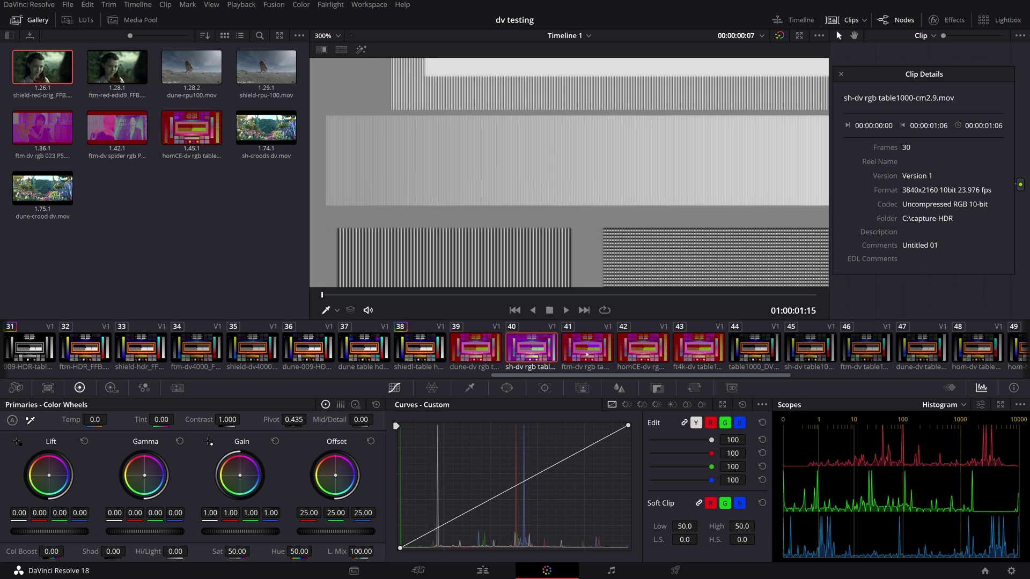
pyautogui.click(482, 348)
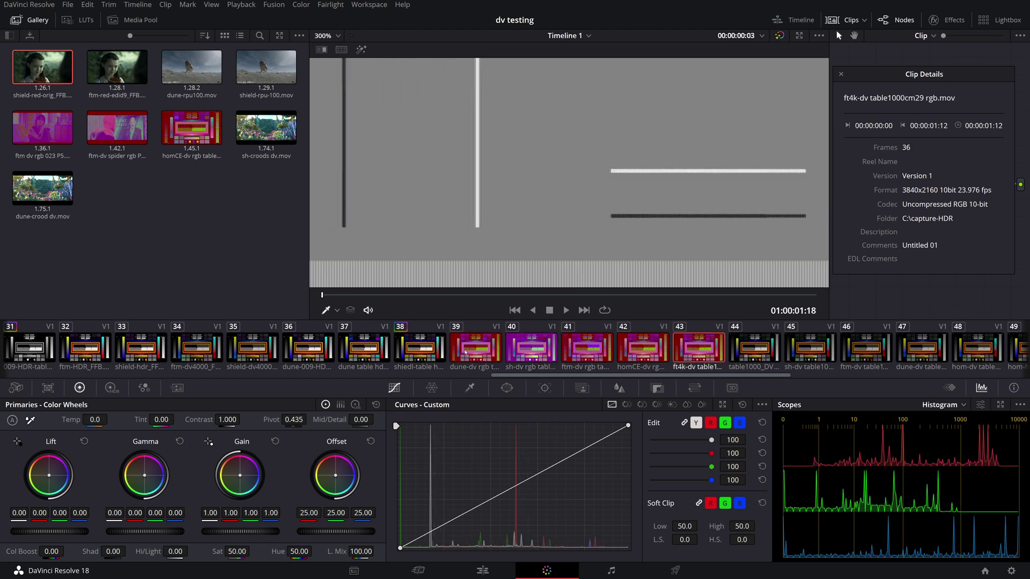
# Compare the thin black and white vertical and horizontal lines across clips 39 to 43, ending on clip 42.
pyautogui.click(533, 356)
pyautogui.click(633, 348)
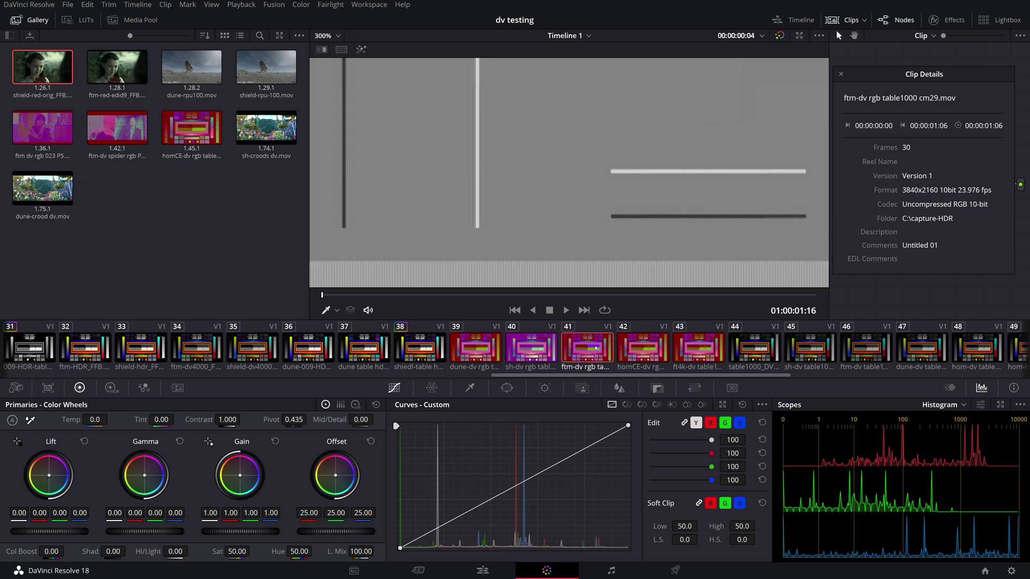
pyautogui.click(693, 345)
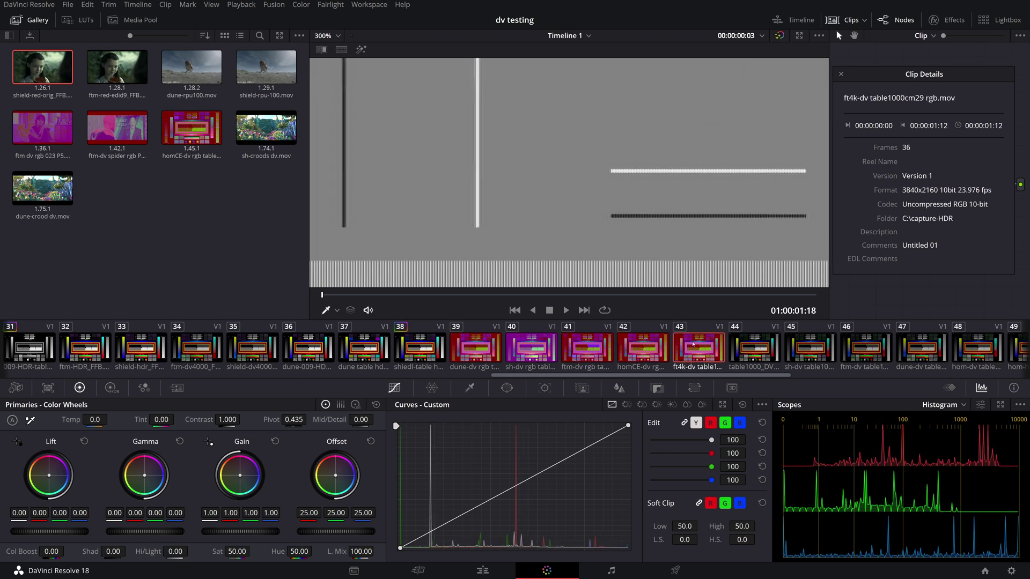
pyautogui.click(652, 350)
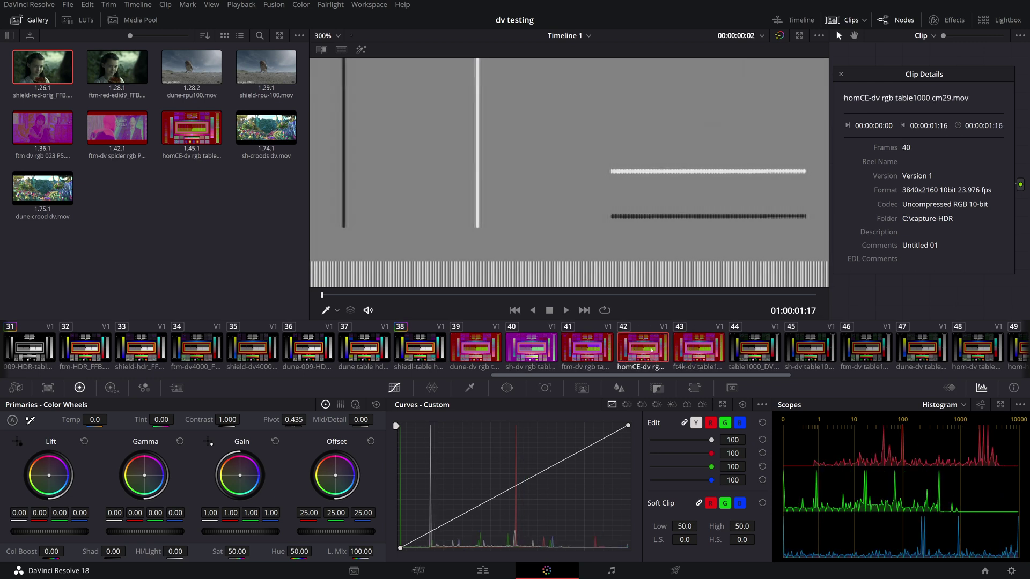
pyautogui.click(691, 350)
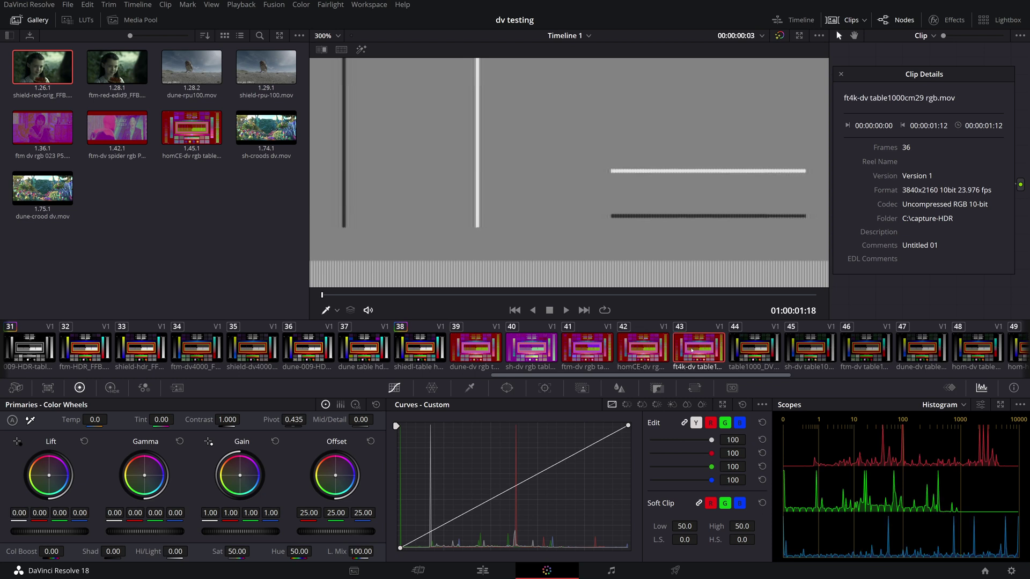
pyautogui.click(653, 354)
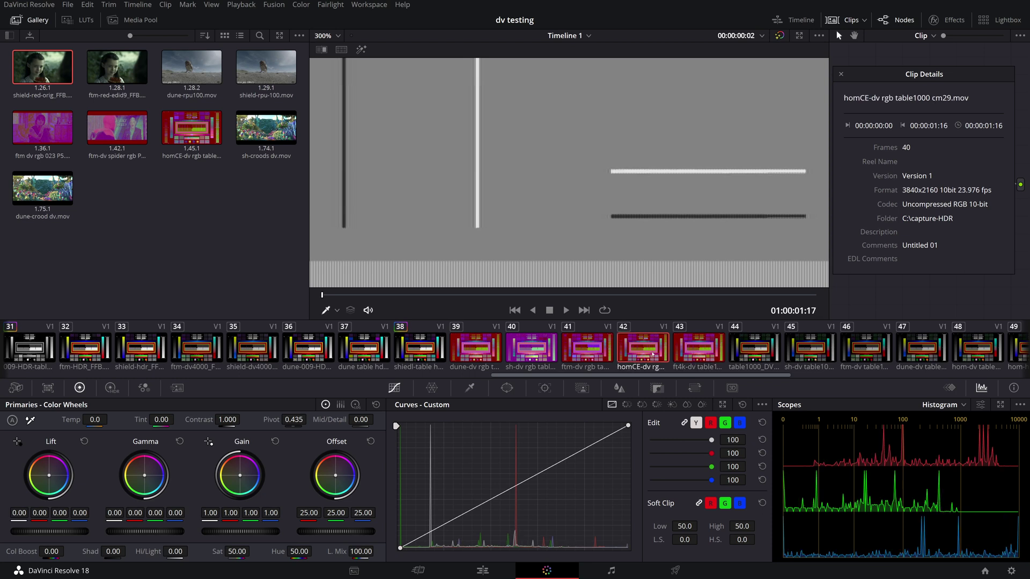
pyautogui.click(594, 355)
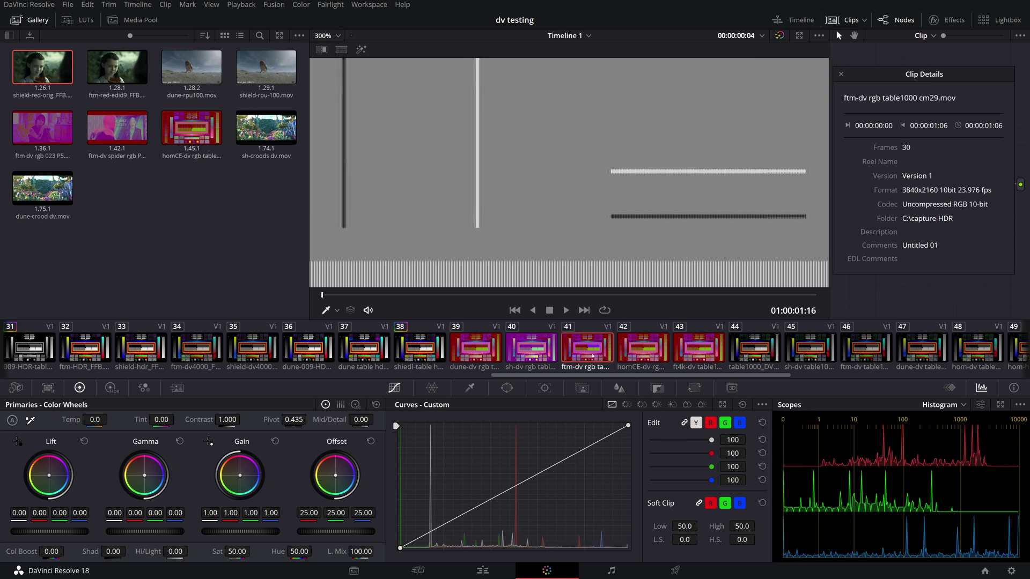
pyautogui.click(547, 354)
pyautogui.click(463, 357)
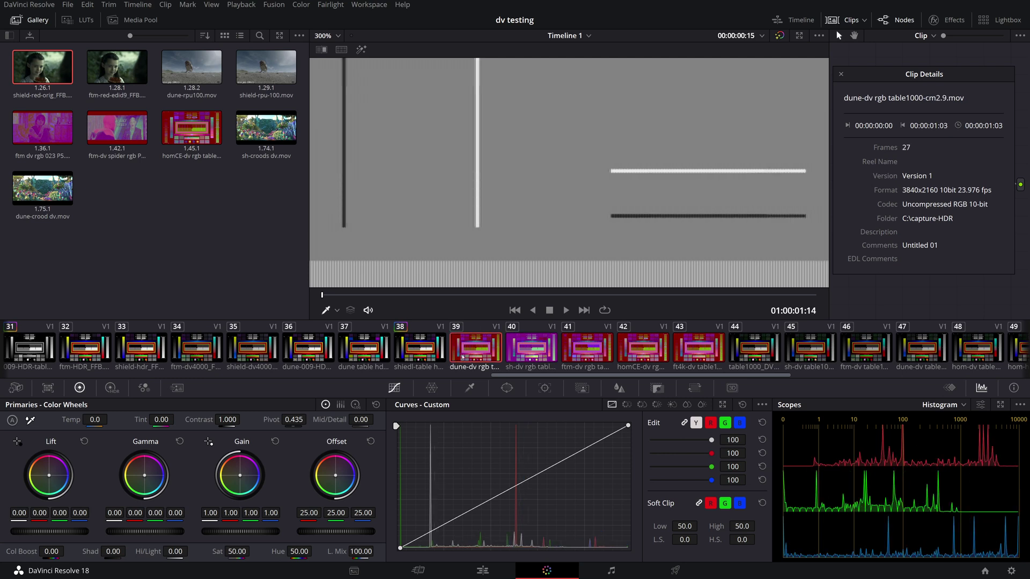
pyautogui.click(547, 357)
pyautogui.click(645, 349)
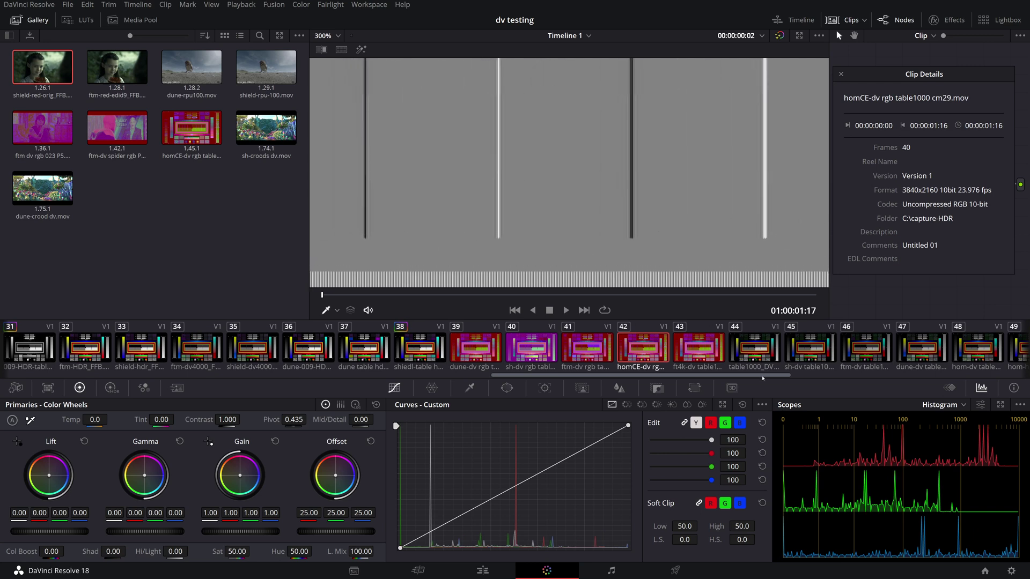
# Compare the thin vertical lines of the H.265 source in clip 44 with the hom-hdr 422 capture in clip 49.
pyautogui.scroll(-3, 762, 375)
pyautogui.click(602, 355)
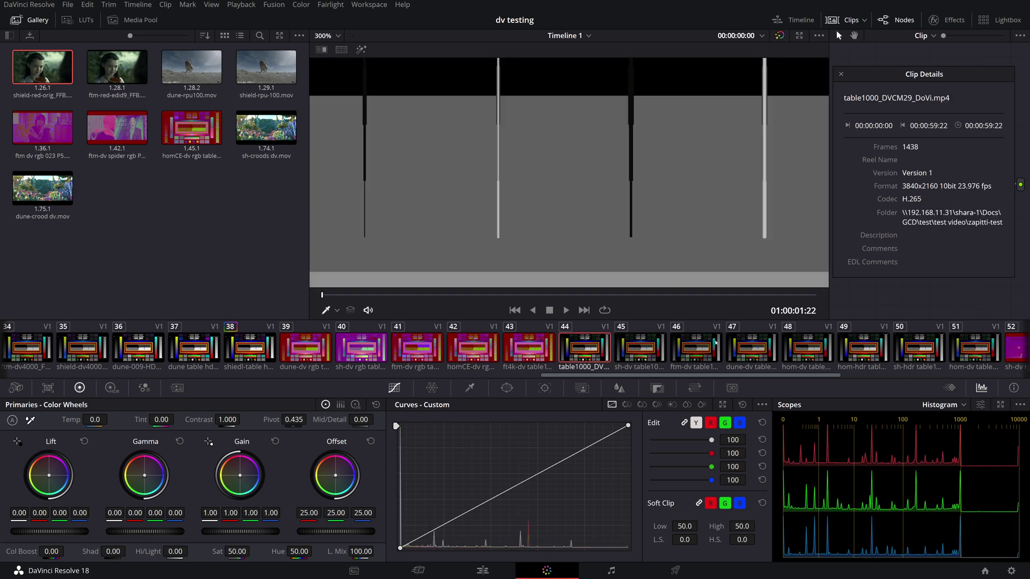
pyautogui.click(858, 354)
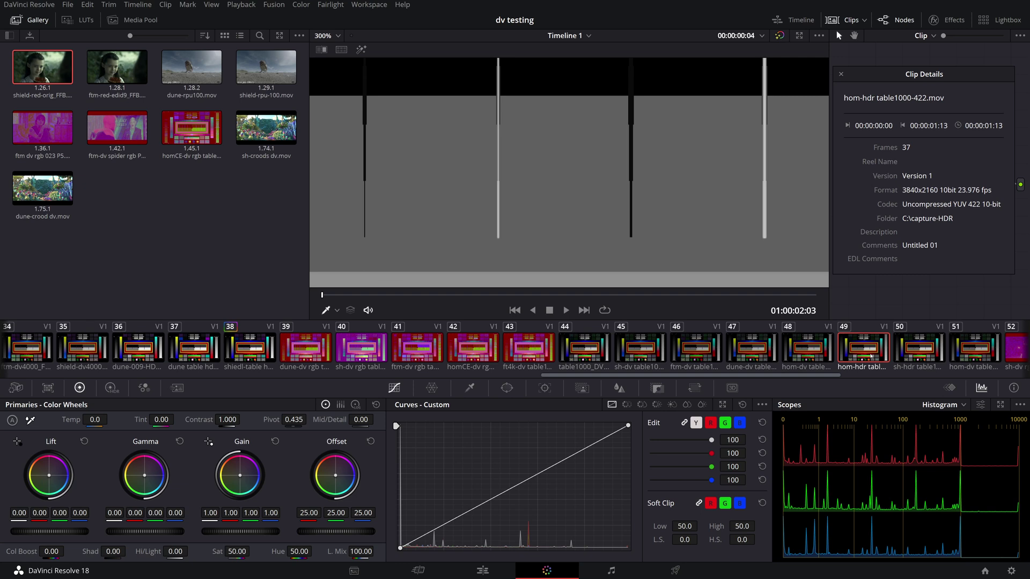
# Alternate between the hom-dv lldv capture in clip 48 and the hom-hdr capture in clip 49 to compare line sharpness, ending on clip 48.
pyautogui.click(808, 347)
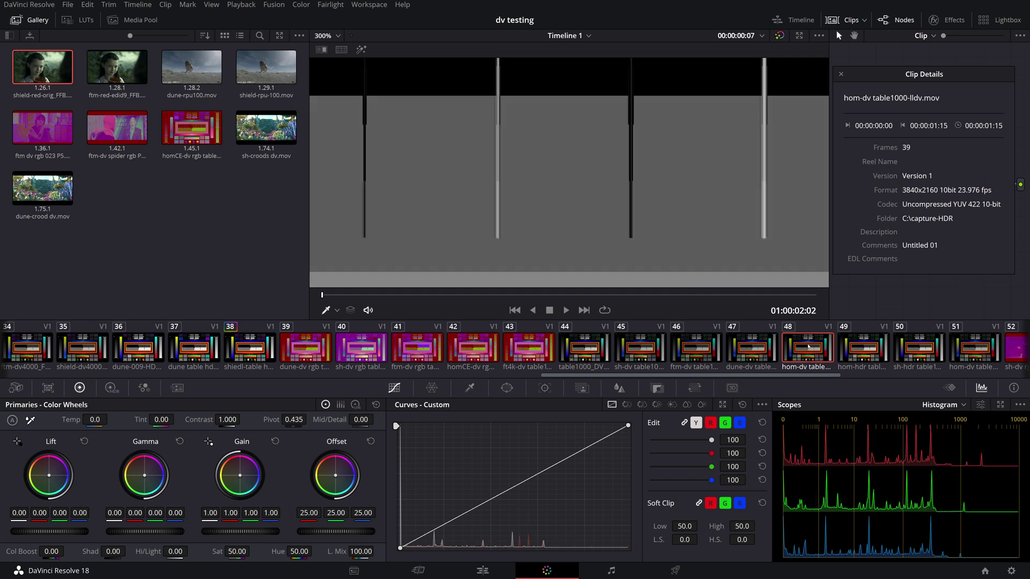
pyautogui.click(859, 347)
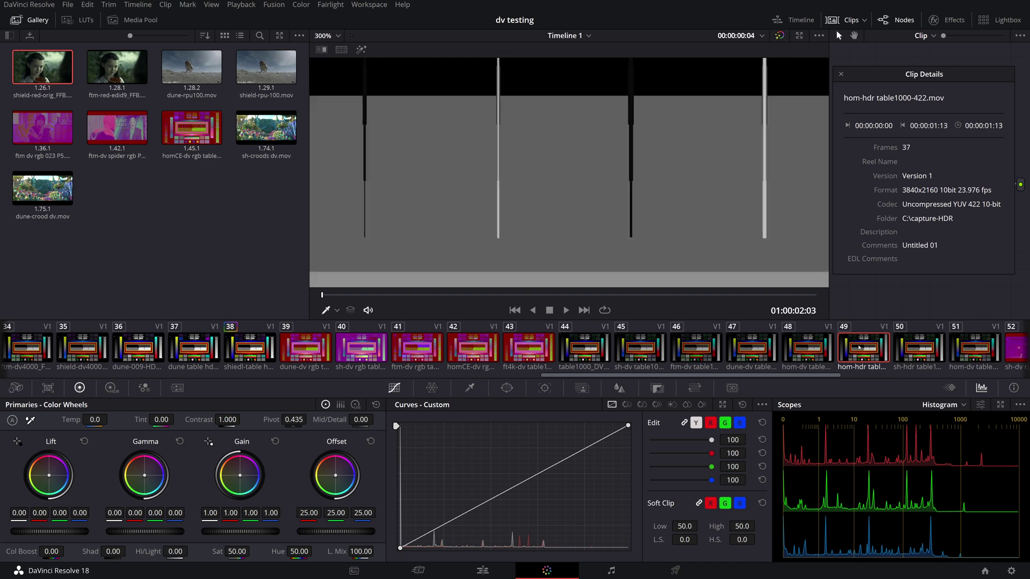
pyautogui.click(805, 357)
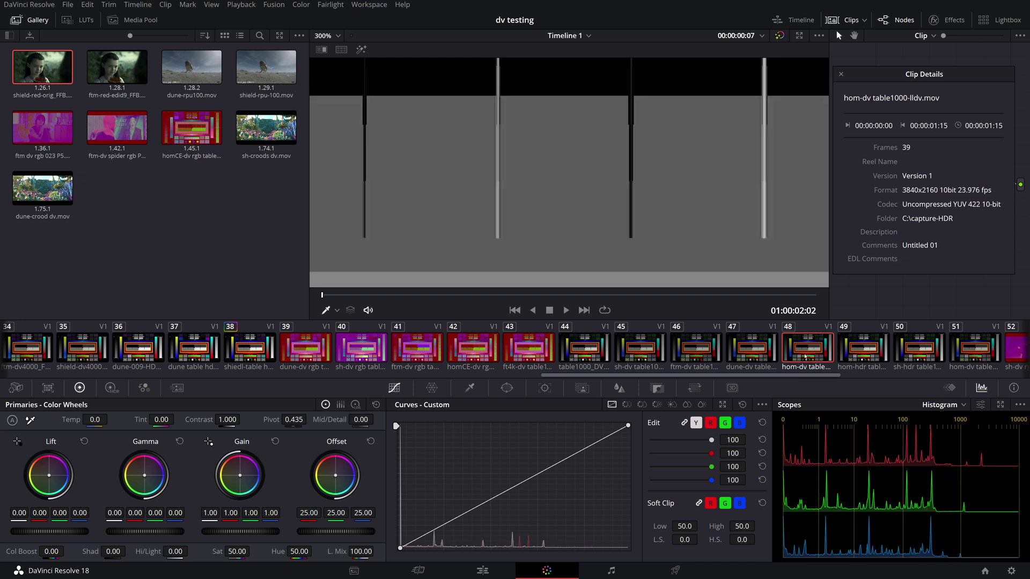
pyautogui.click(848, 349)
pyautogui.click(814, 353)
pyautogui.click(854, 349)
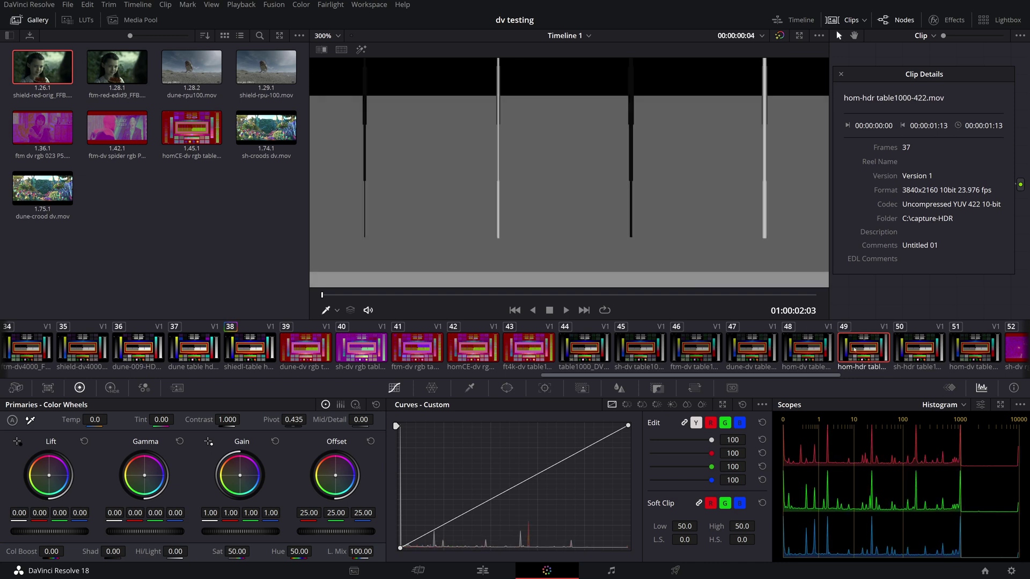
pyautogui.click(817, 354)
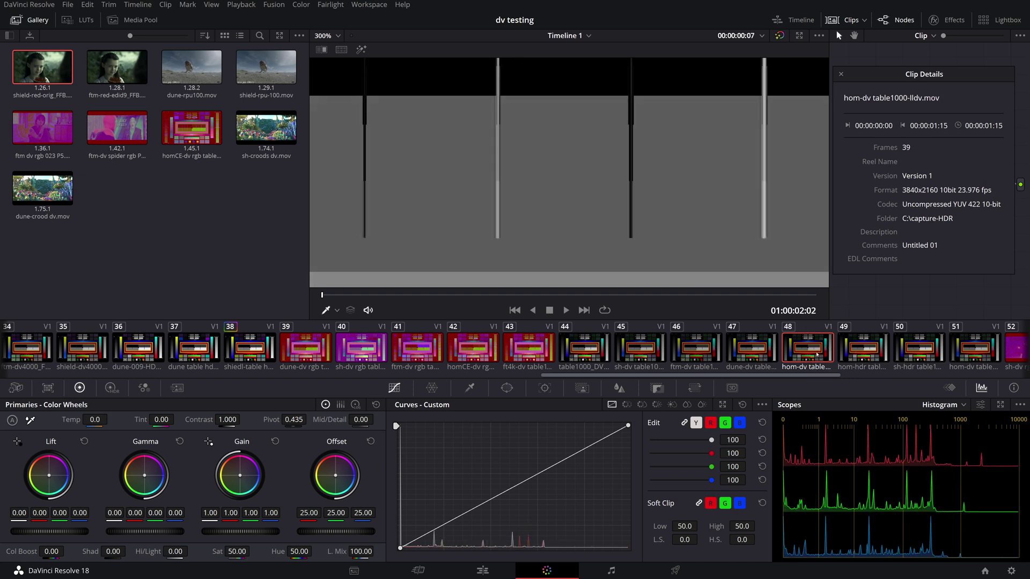
pyautogui.click(859, 348)
pyautogui.click(817, 349)
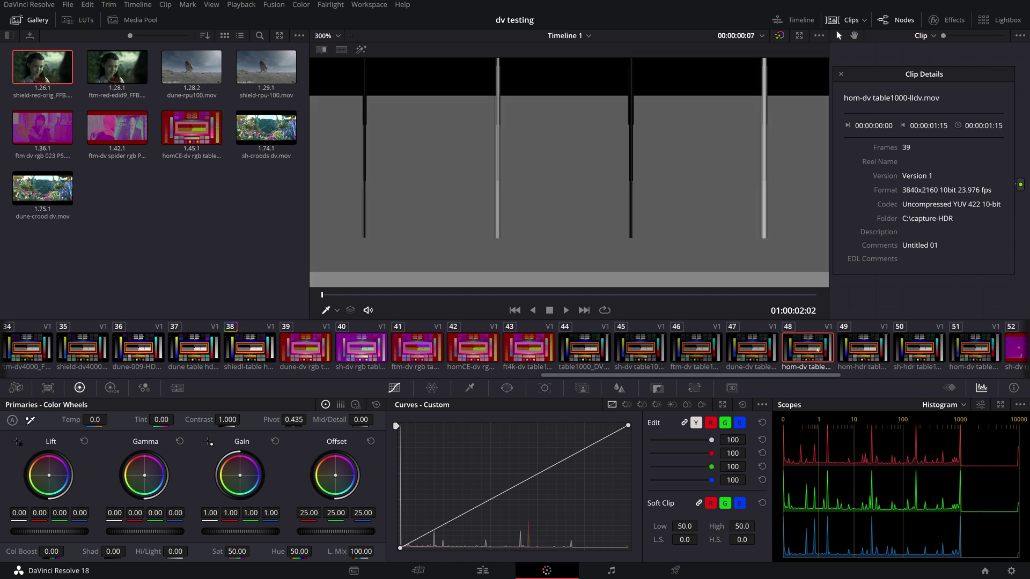
pyautogui.click(851, 346)
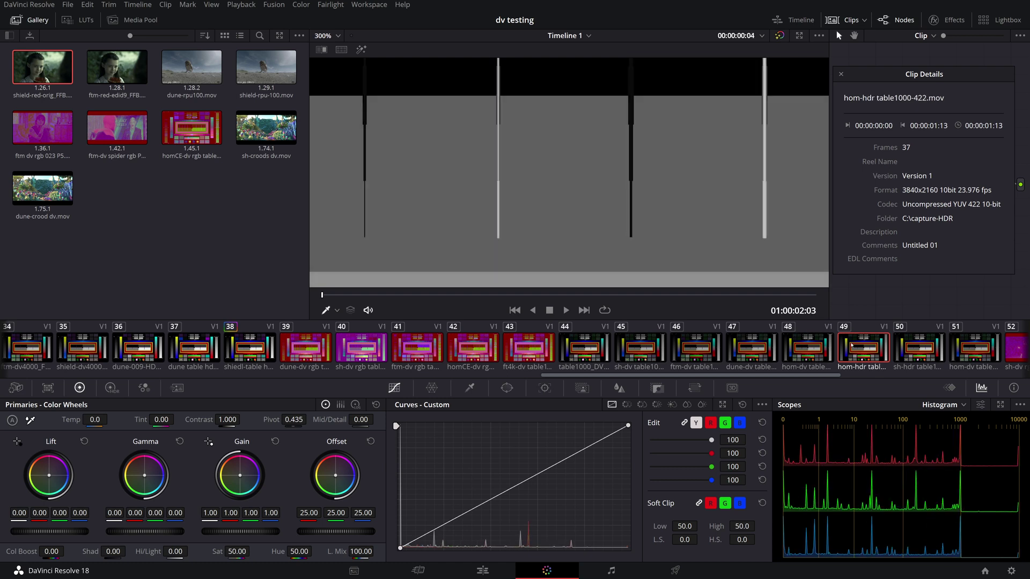
pyautogui.click(807, 350)
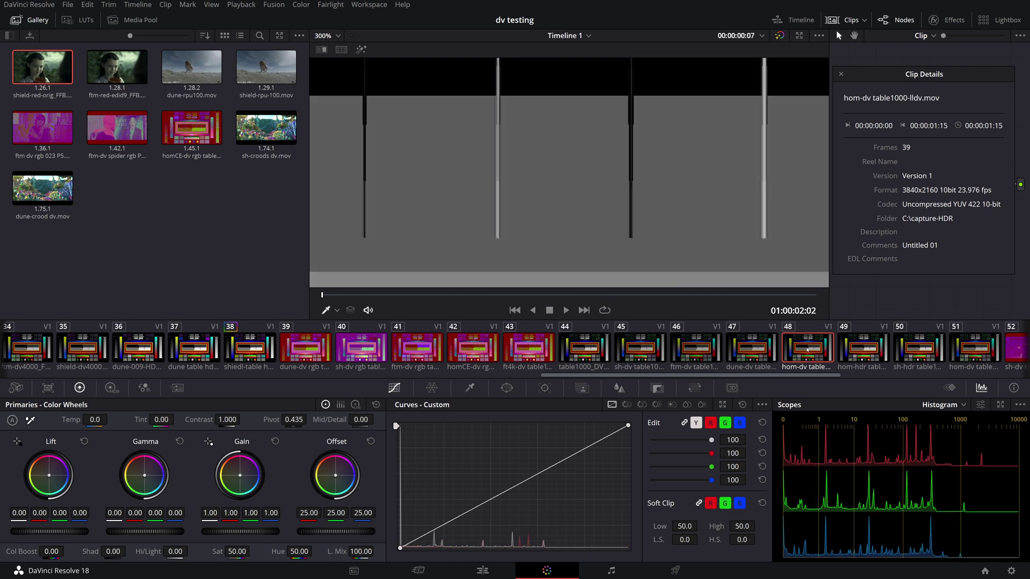
pyautogui.click(867, 347)
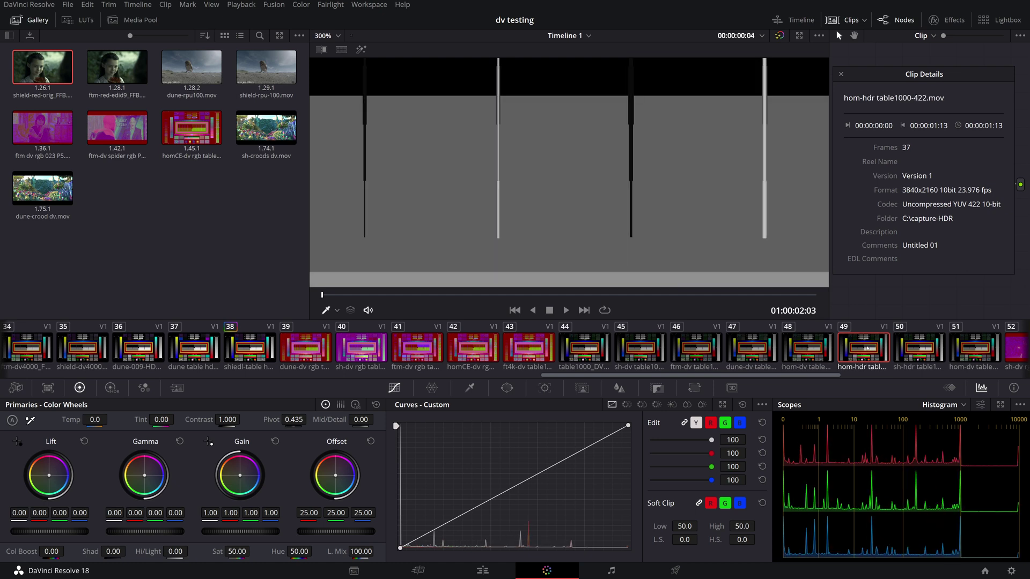
pyautogui.click(815, 355)
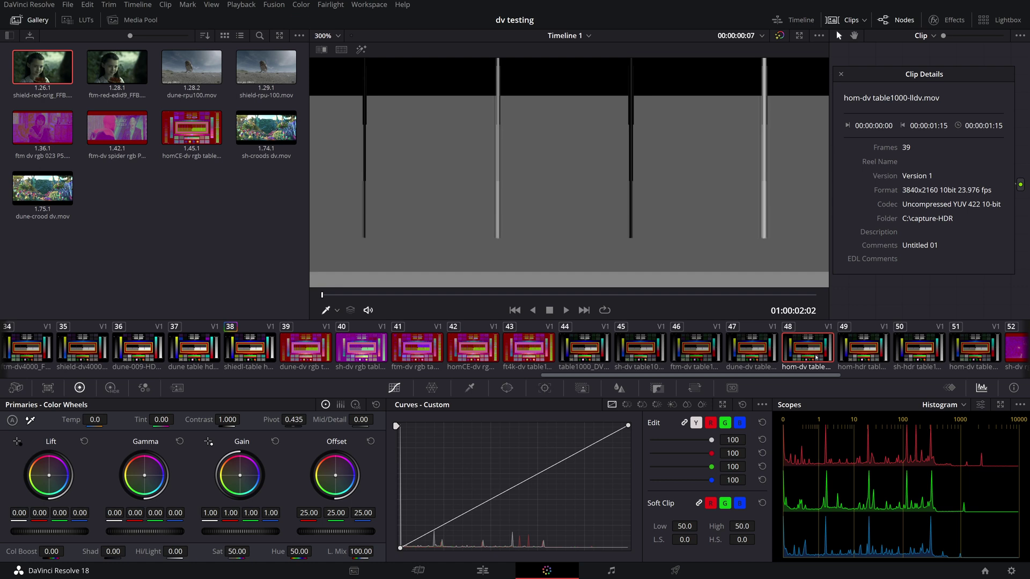
# Compare the thin vertical lines of the H.265 source in clip 44 with the LLDV captures in clips 45 to 48, ending on clip 44.
pyautogui.click(571, 356)
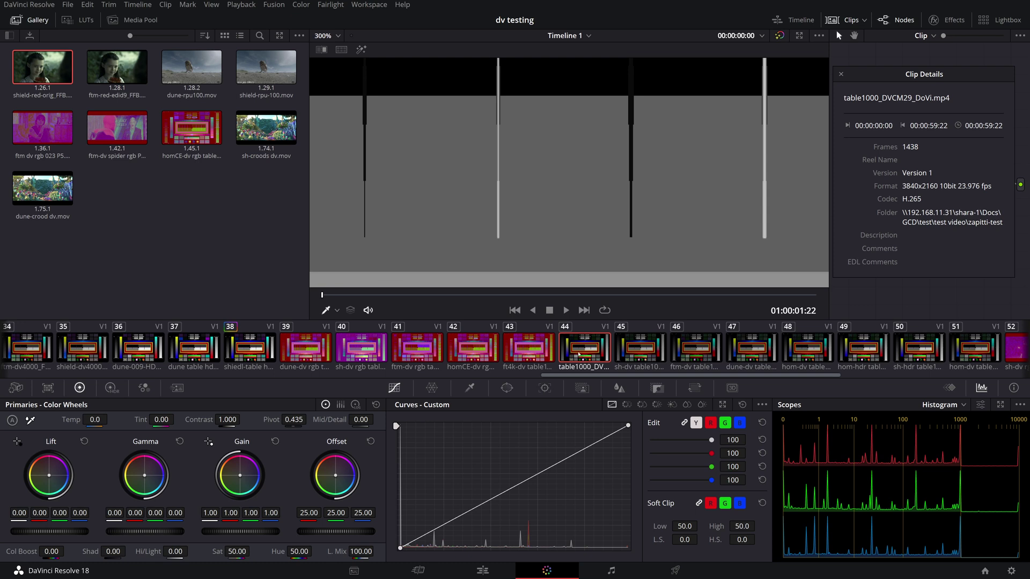
pyautogui.click(648, 361)
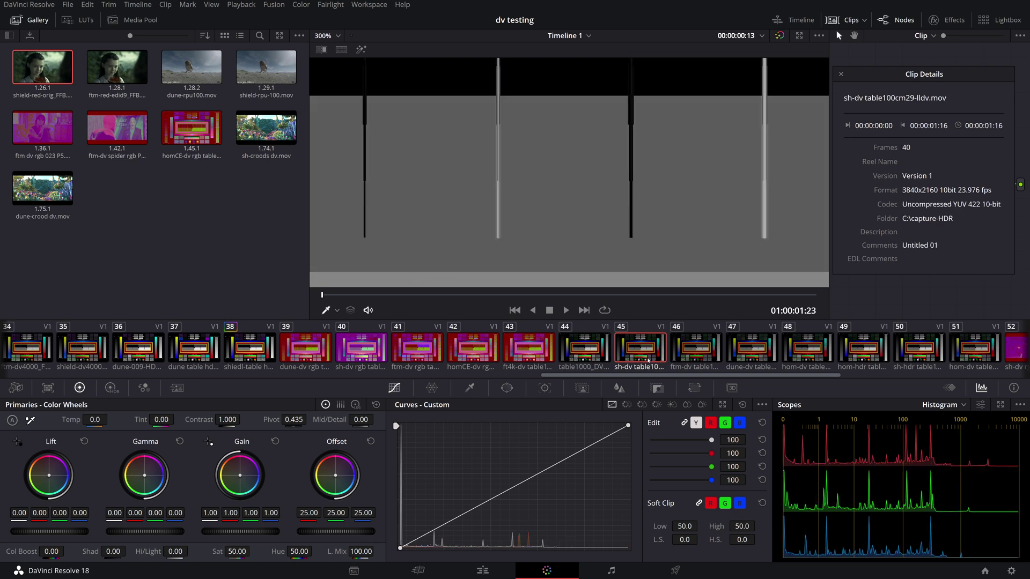
pyautogui.click(689, 358)
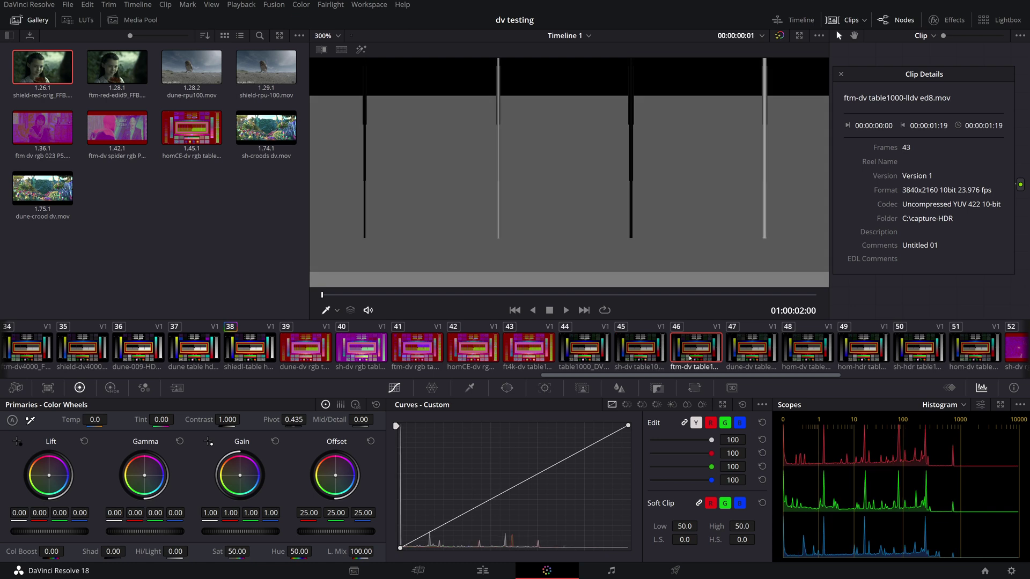
pyautogui.click(758, 357)
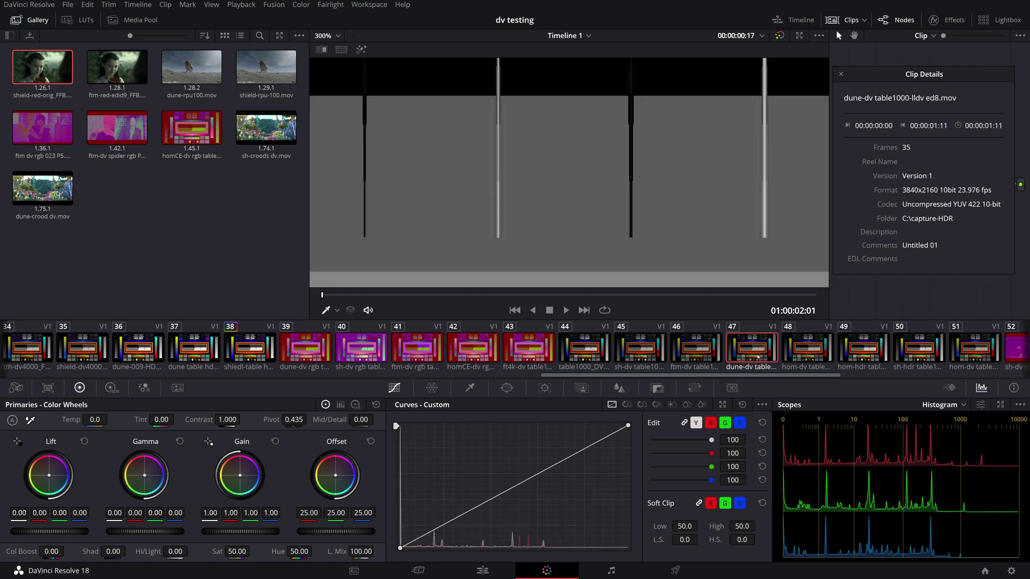
pyautogui.click(800, 358)
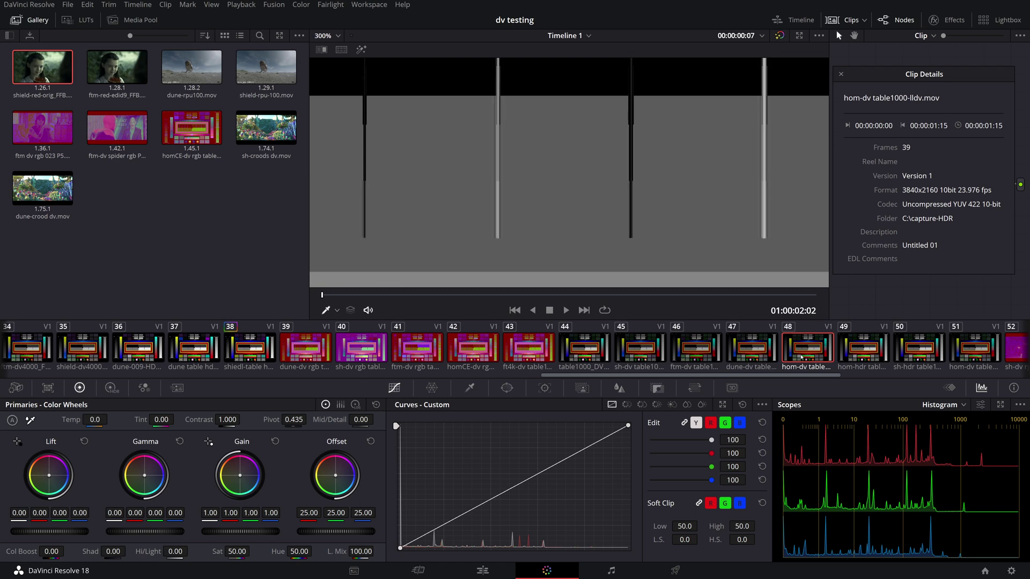
pyautogui.click(760, 356)
pyautogui.click(700, 353)
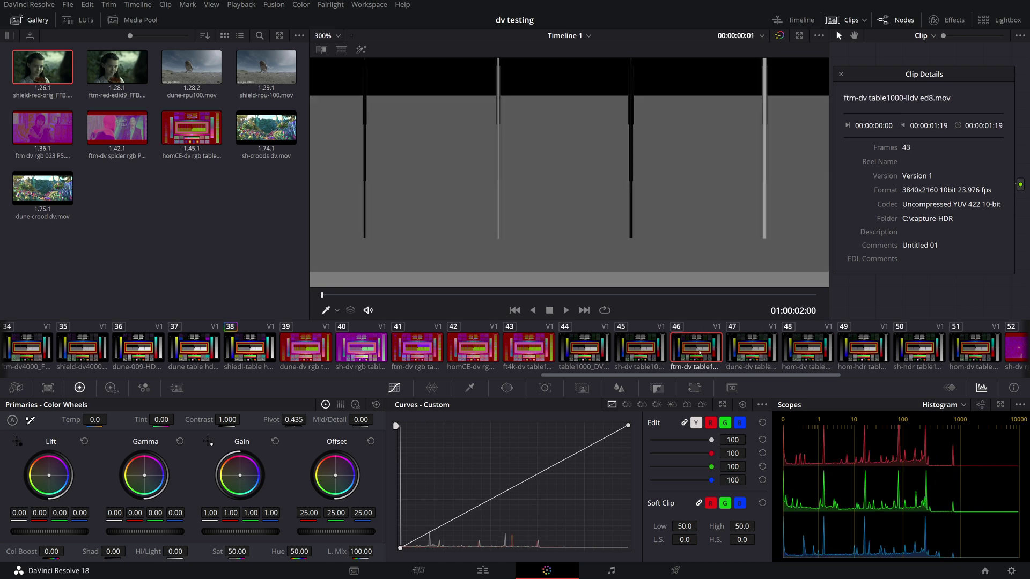
pyautogui.click(581, 354)
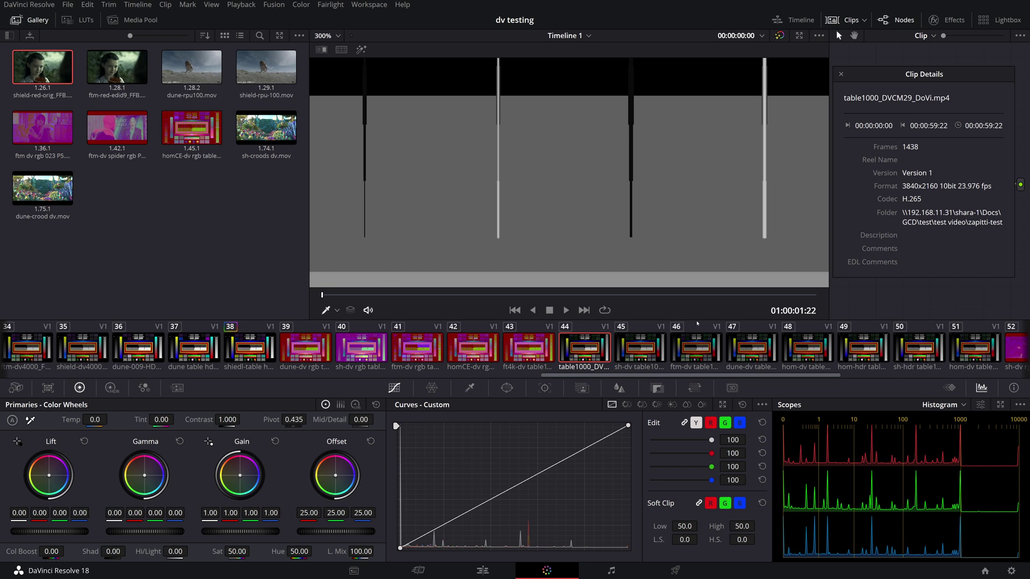
# Alternate between the dune-dv lldv capture in clip 47 and the hom-dv lldv capture in clip 48 to compare line rendering, ending on clip 47.
pyautogui.click(760, 348)
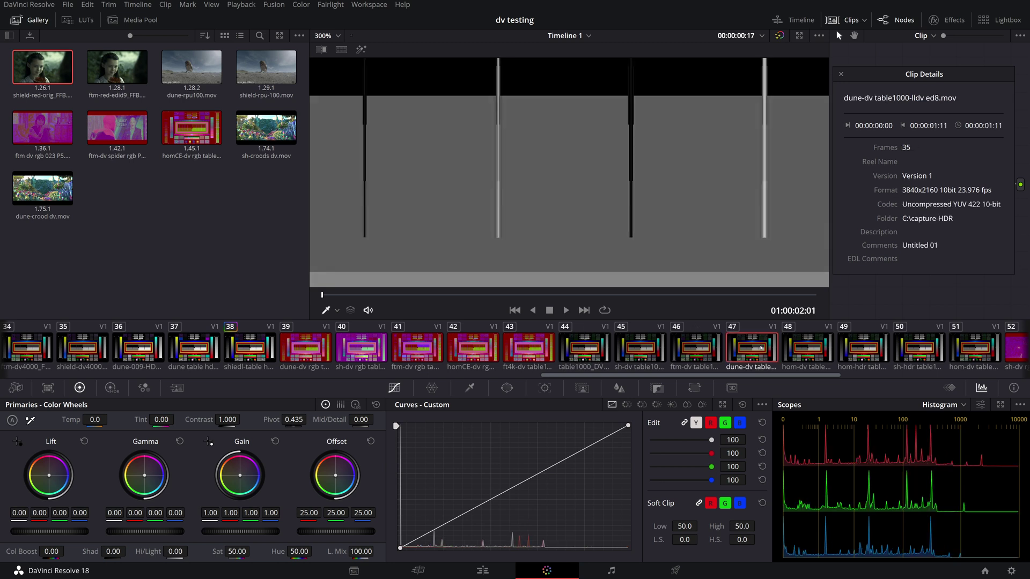
pyautogui.click(796, 344)
pyautogui.click(740, 349)
pyautogui.click(806, 348)
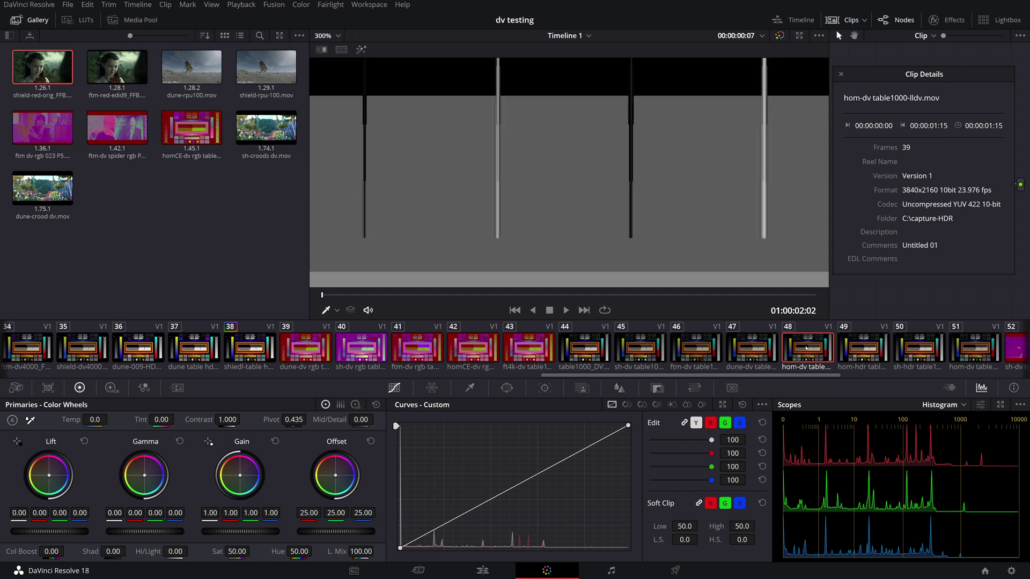
pyautogui.click(761, 351)
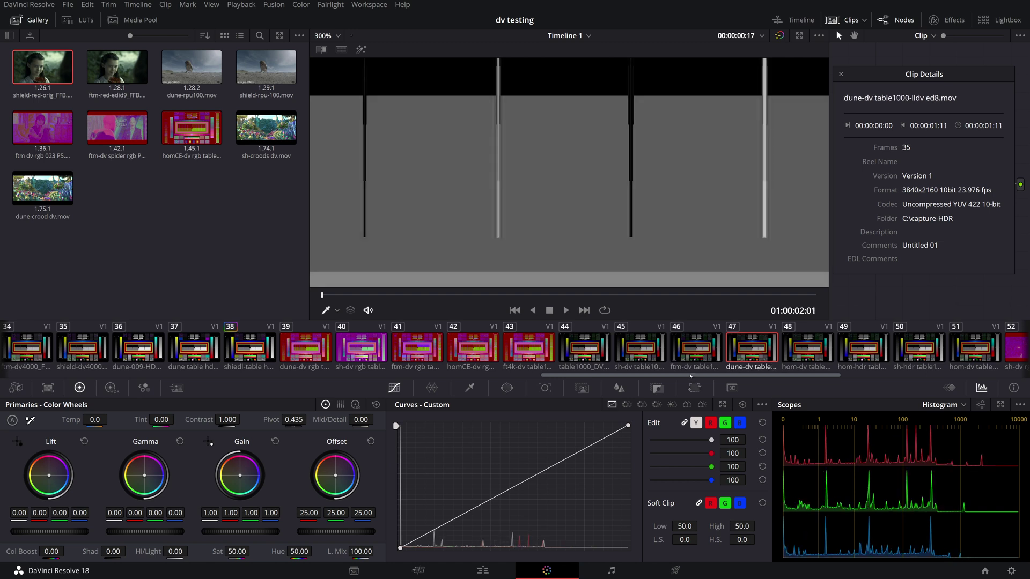
# Compare the thin vertical lines across the Dolby Vision RGB captures from clip 39 to clip 43, checking clips 40 and 41 against each other.
pyautogui.moveTo(690, 375); pyautogui.dragTo(656, 379)
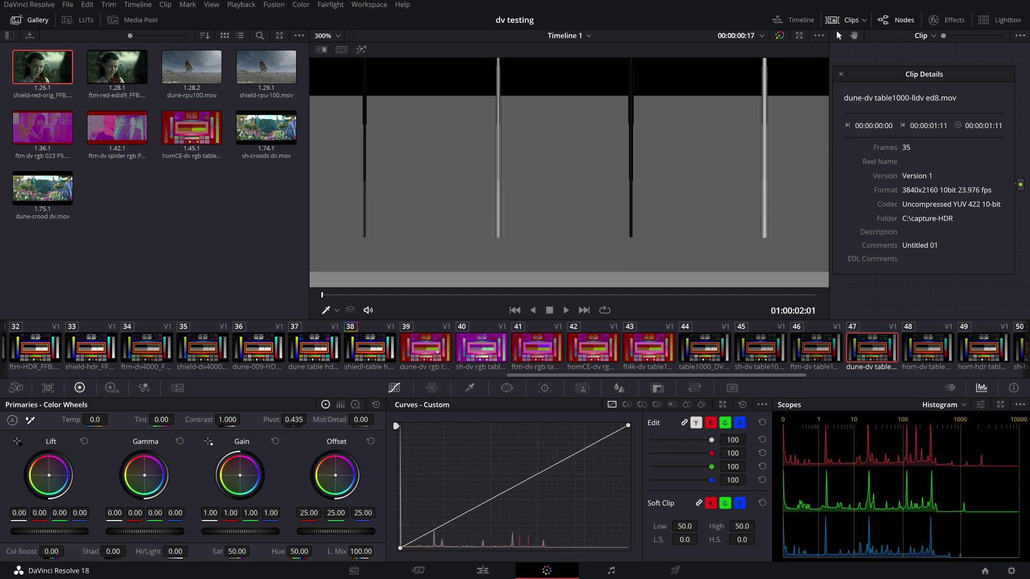
pyautogui.click(437, 352)
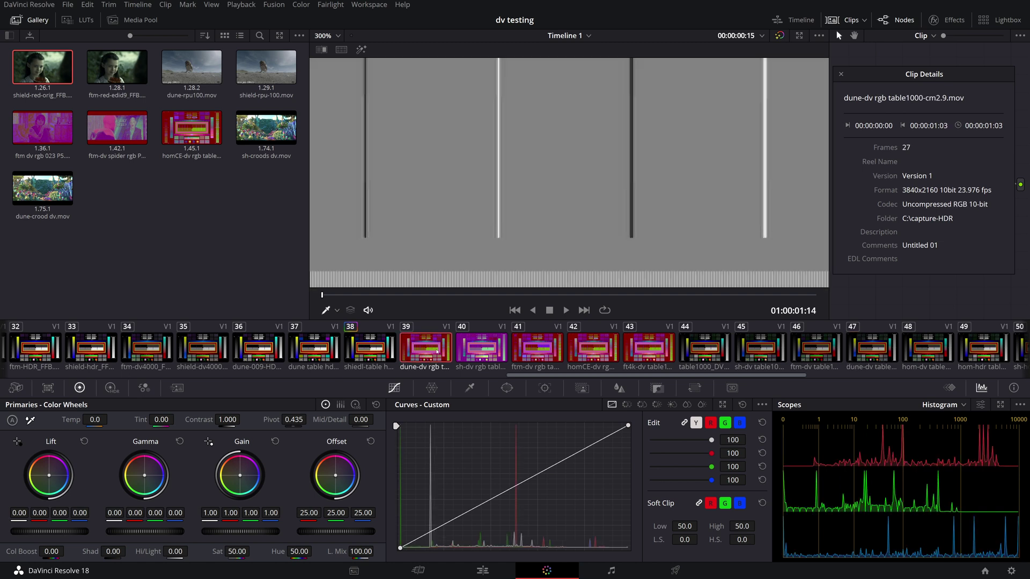
pyautogui.click(470, 349)
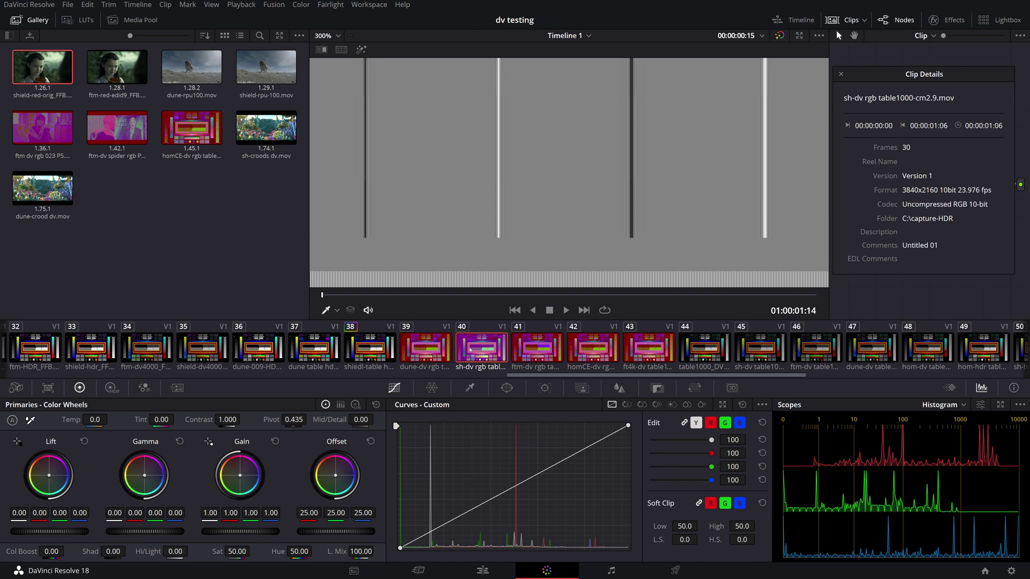
pyautogui.click(549, 345)
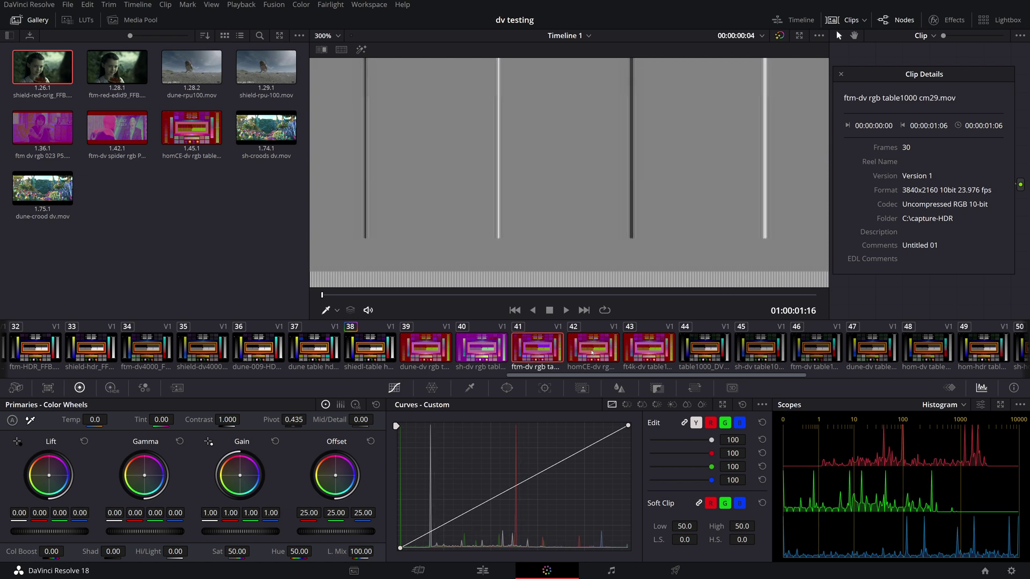
pyautogui.click(486, 354)
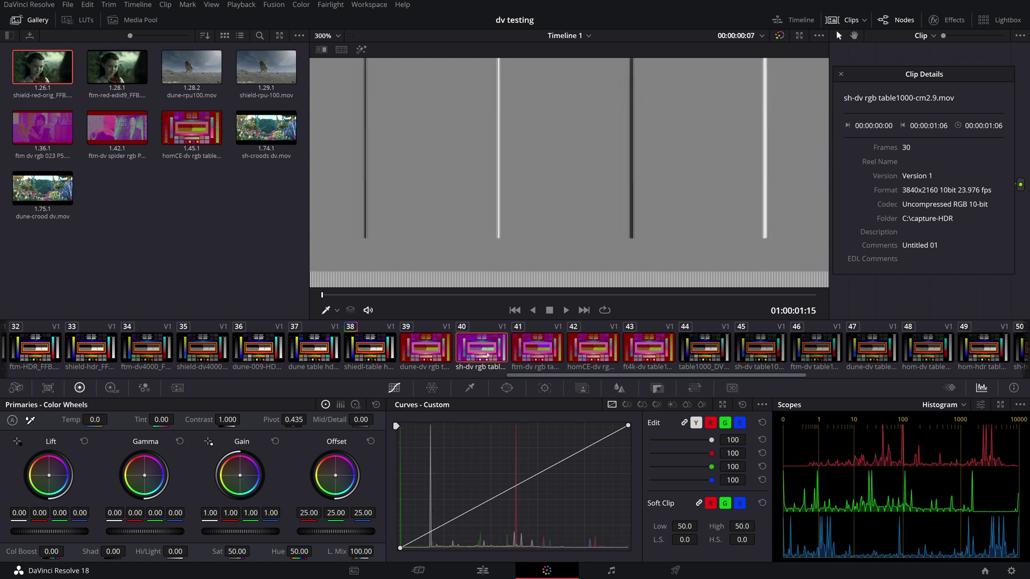
pyautogui.click(535, 354)
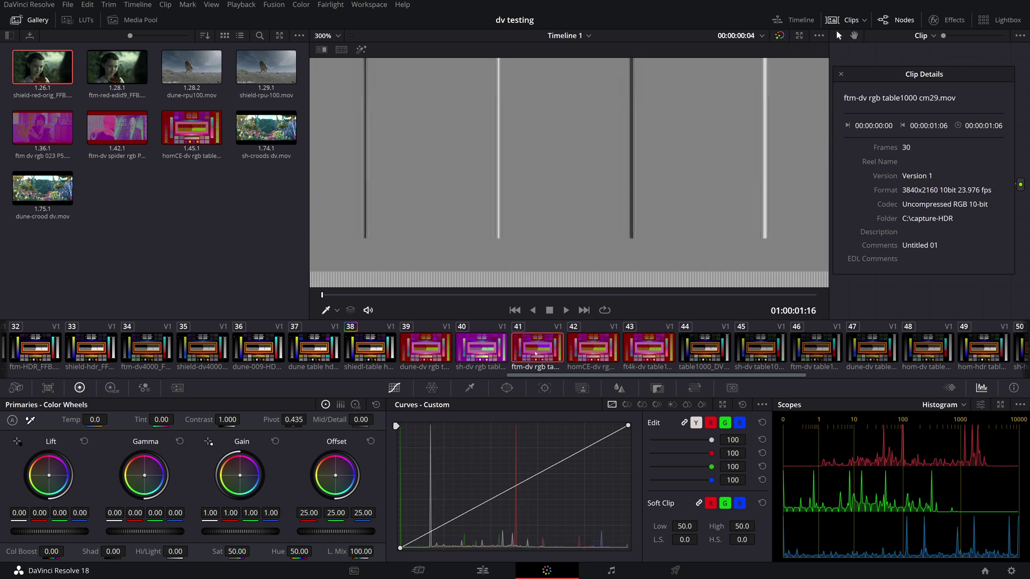
pyautogui.click(603, 357)
pyautogui.click(651, 359)
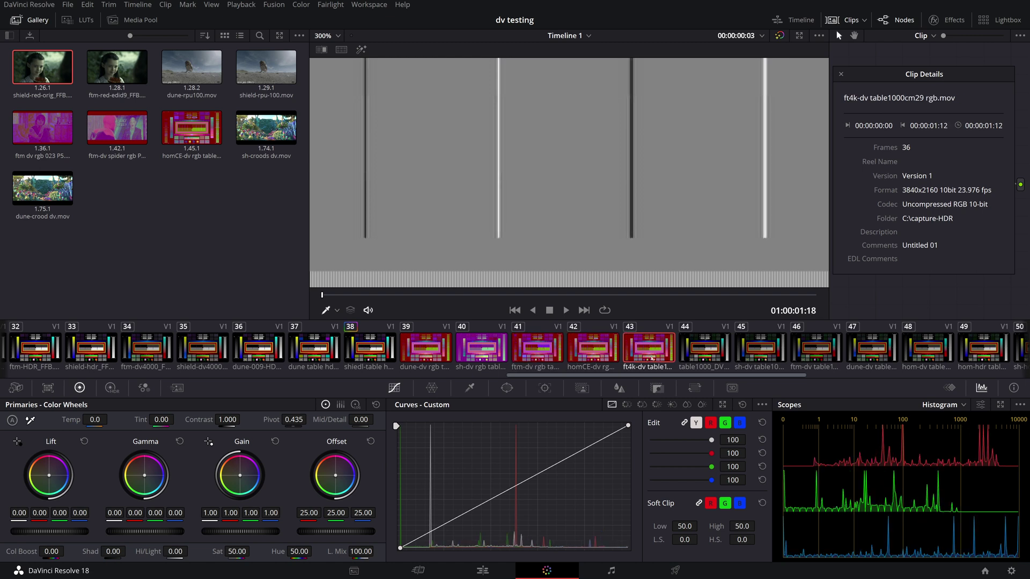
# Recheck the vertical line edges of the RGB captures from clip 42 back to 39, up to 42 again and back to clip 39.
pyautogui.click(610, 354)
pyautogui.click(555, 349)
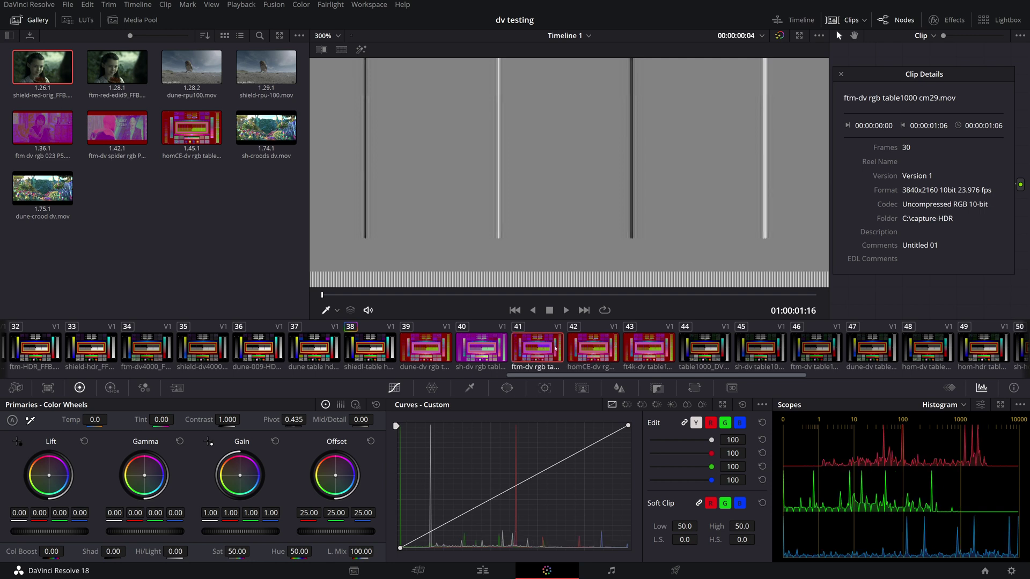
pyautogui.click(485, 358)
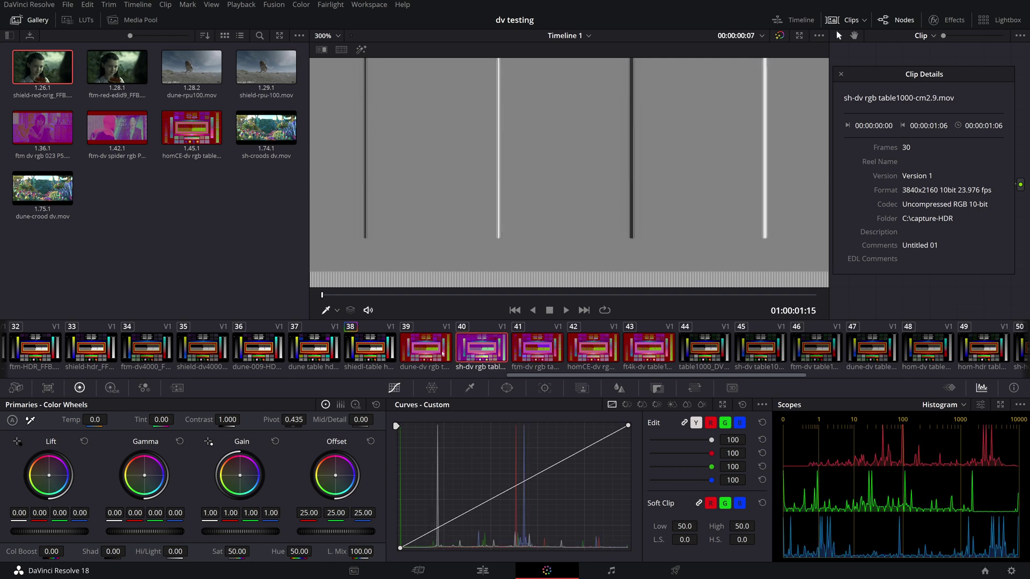
pyautogui.click(434, 354)
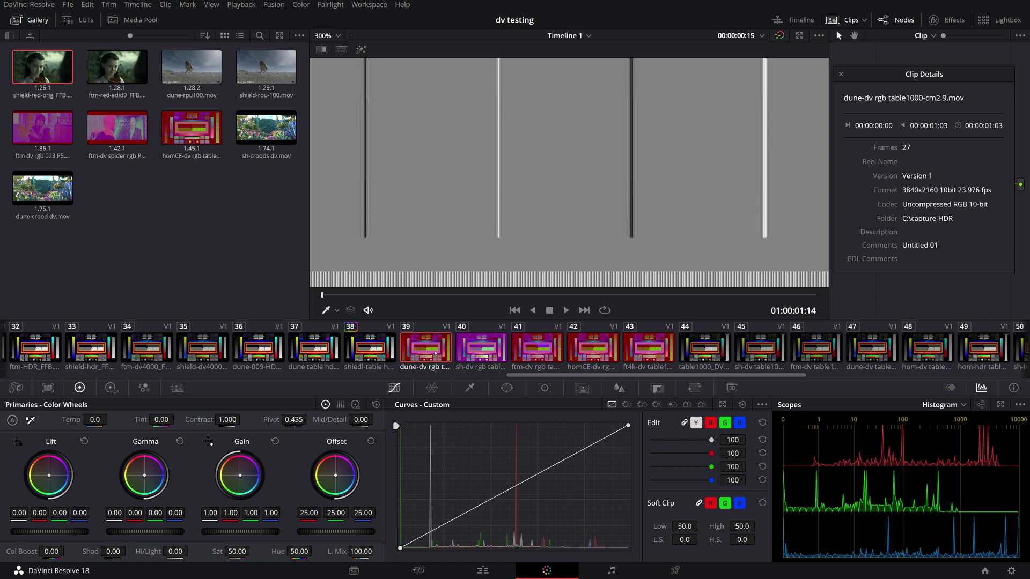
pyautogui.click(480, 349)
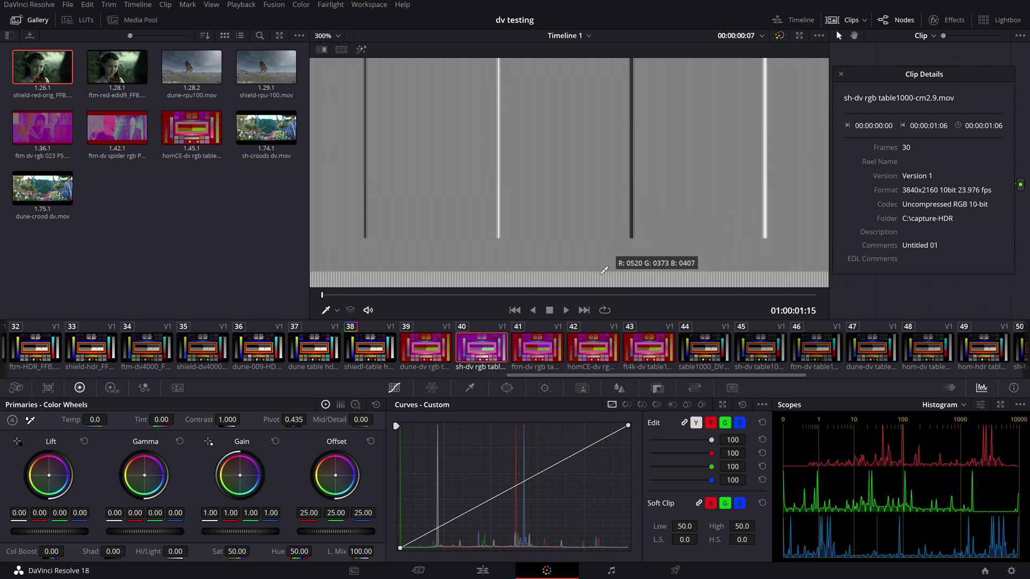
pyautogui.click(542, 357)
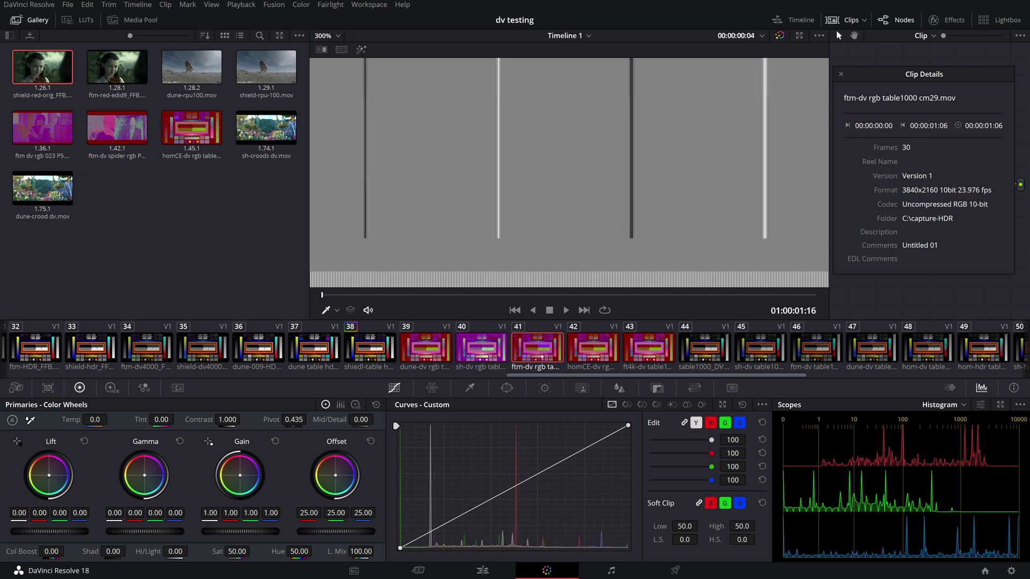
pyautogui.click(579, 352)
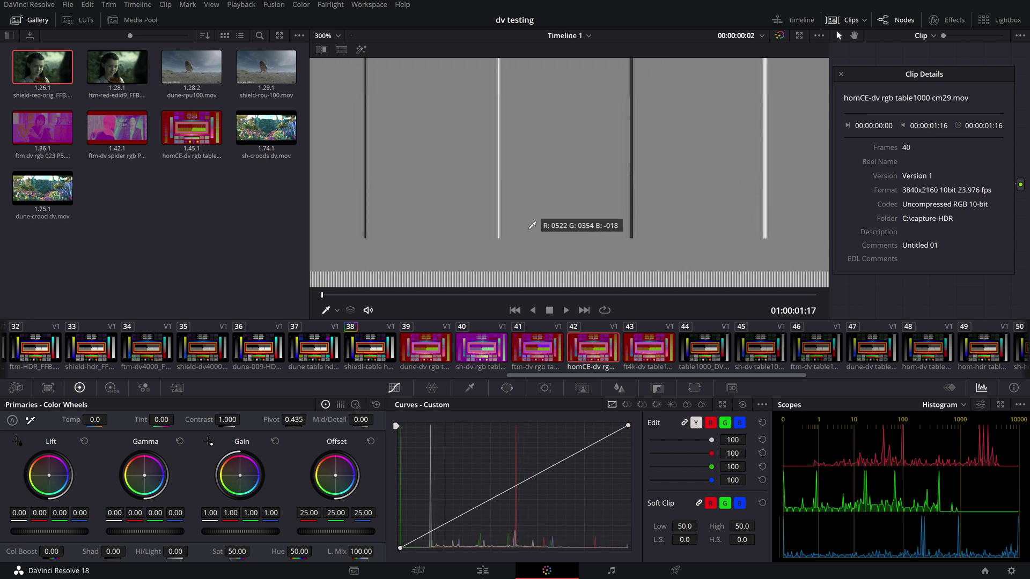
pyautogui.press('Up')
pyautogui.press('Up')
pyautogui.press('Up')
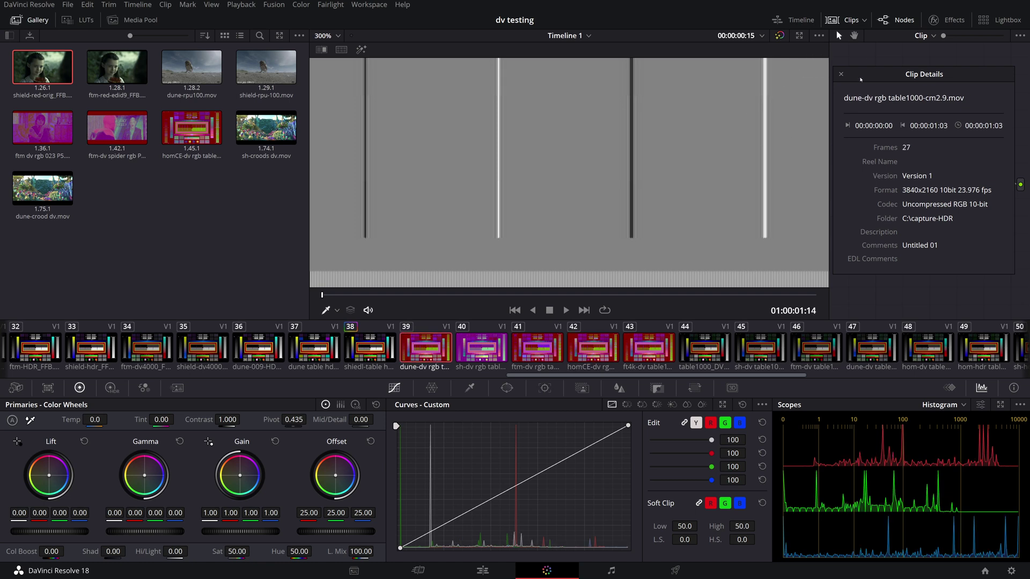
# Fit the whole test pattern in the viewer and compare the full frame of the RGB captures in clips 39 to 43, ending on clip 40.
pyautogui.hotkey('shift', 'z')
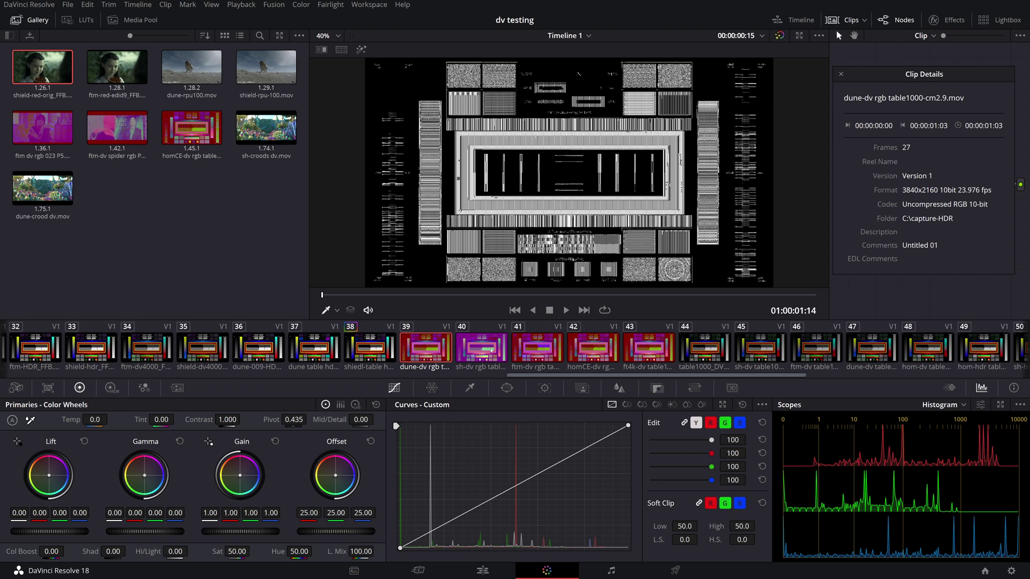
pyautogui.click(491, 350)
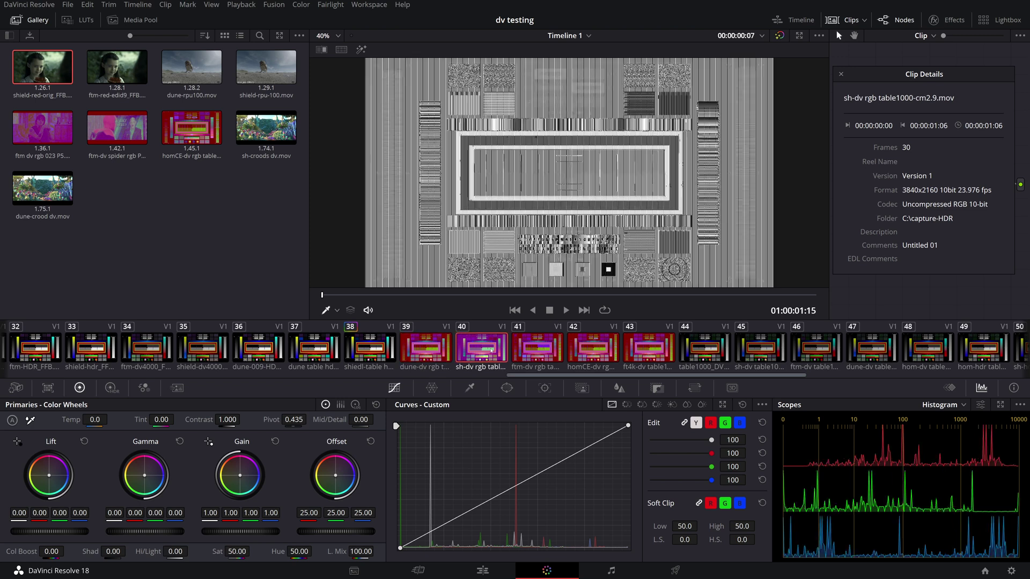
pyautogui.click(533, 354)
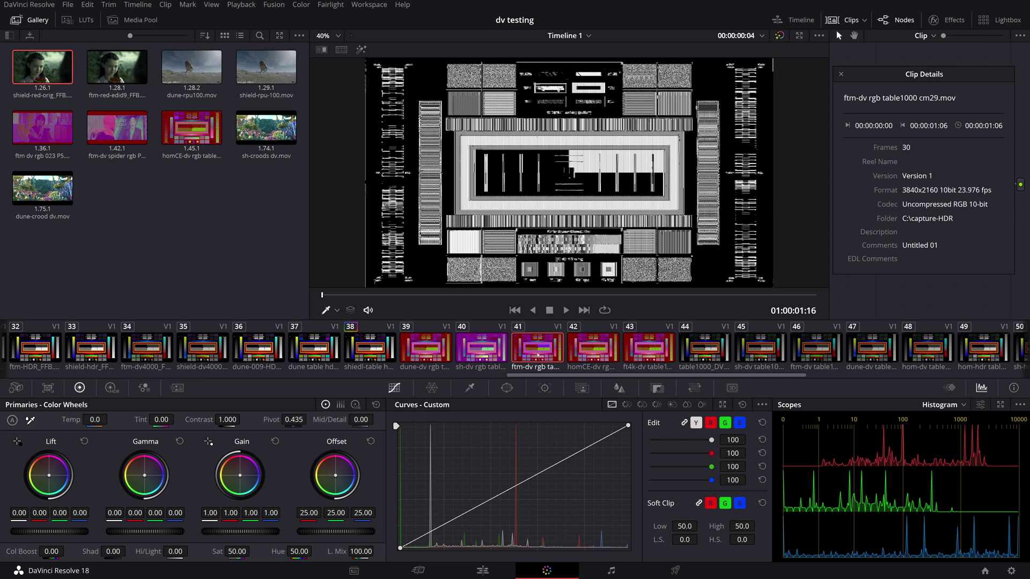
pyautogui.click(586, 358)
pyautogui.click(643, 352)
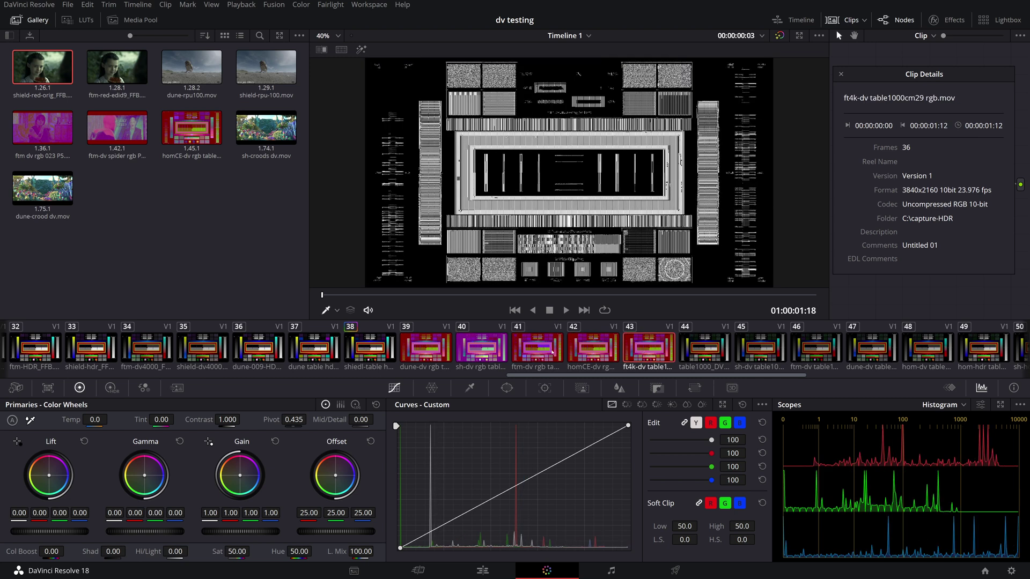
pyautogui.click(468, 352)
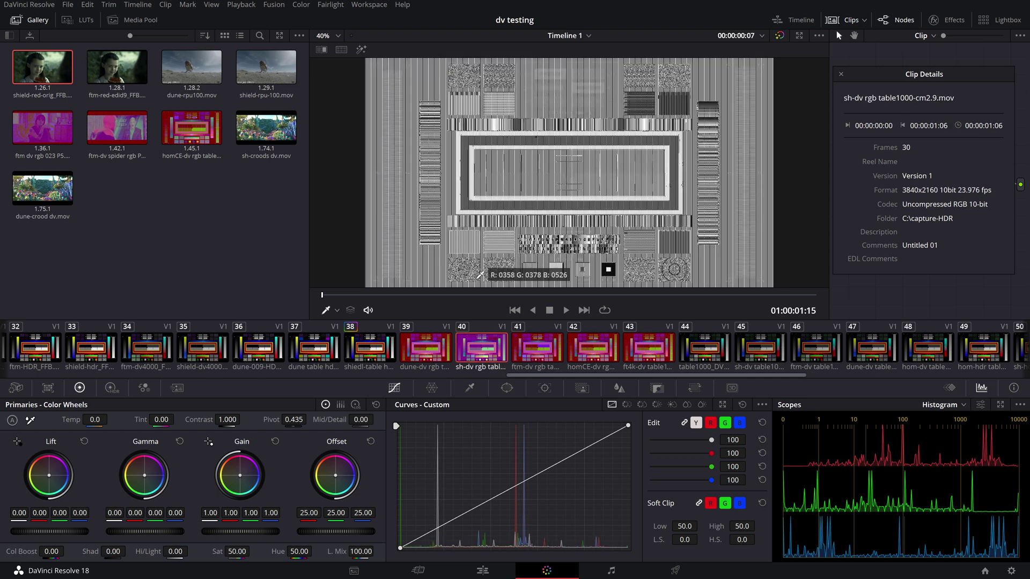
# Examine clip 40's central frame, ramps and vertical lines at actual size and at 300% zoom.
pyautogui.rightClick(501, 200)
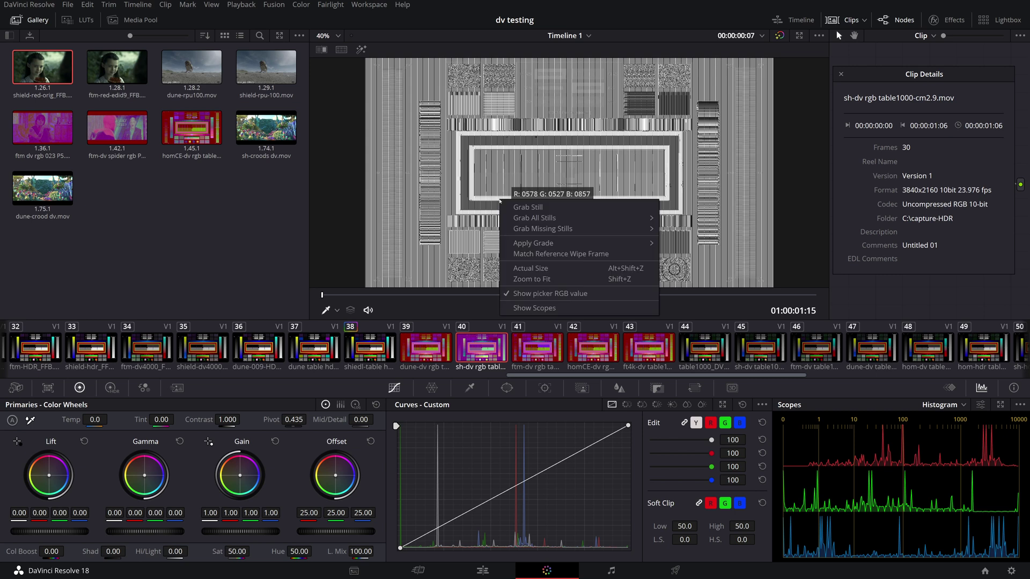
pyautogui.click(558, 269)
pyautogui.hscroll(-3, 672, 140)
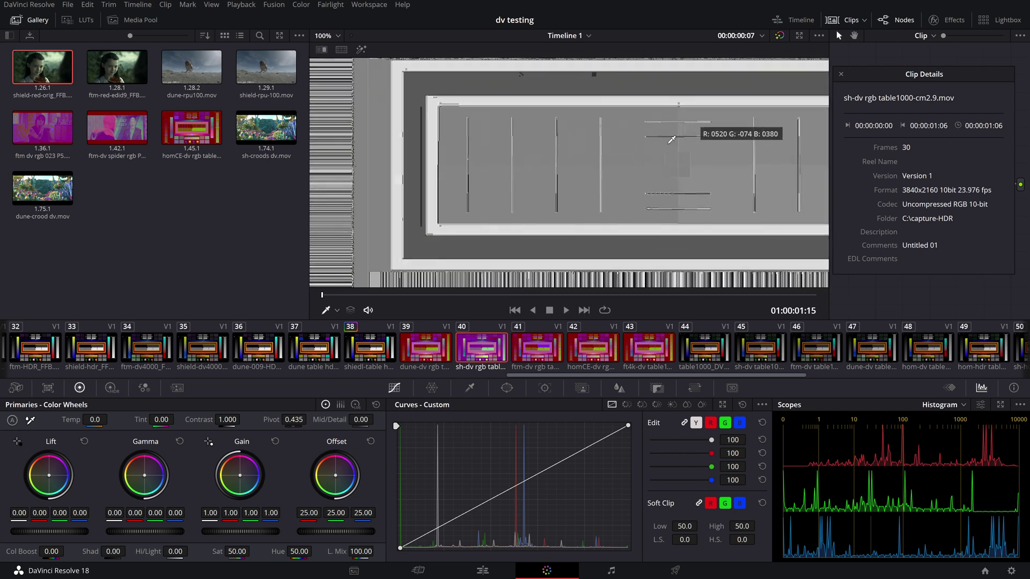
pyautogui.scroll(-5, 671, 139)
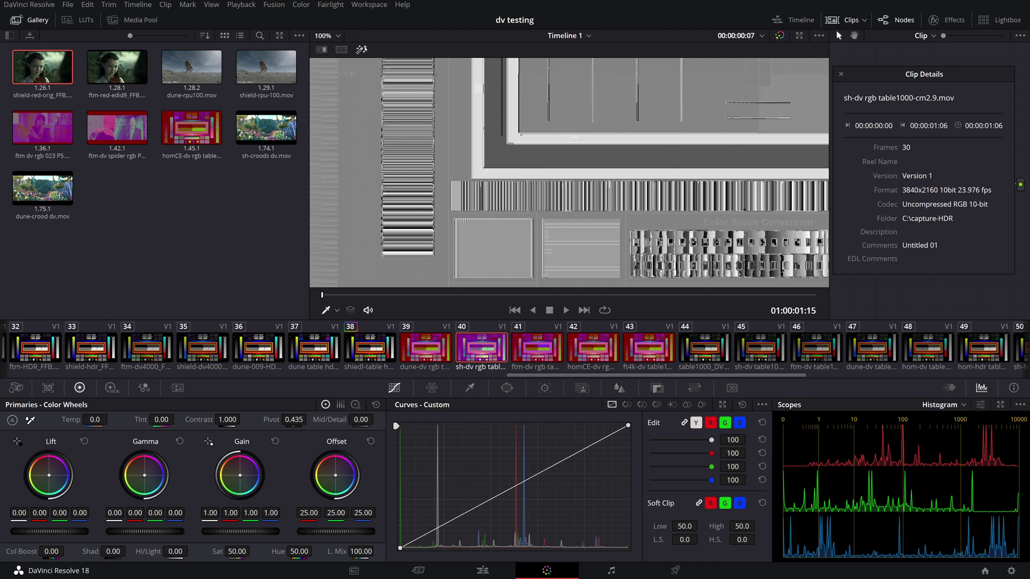
pyautogui.click(328, 35)
pyautogui.click(348, 133)
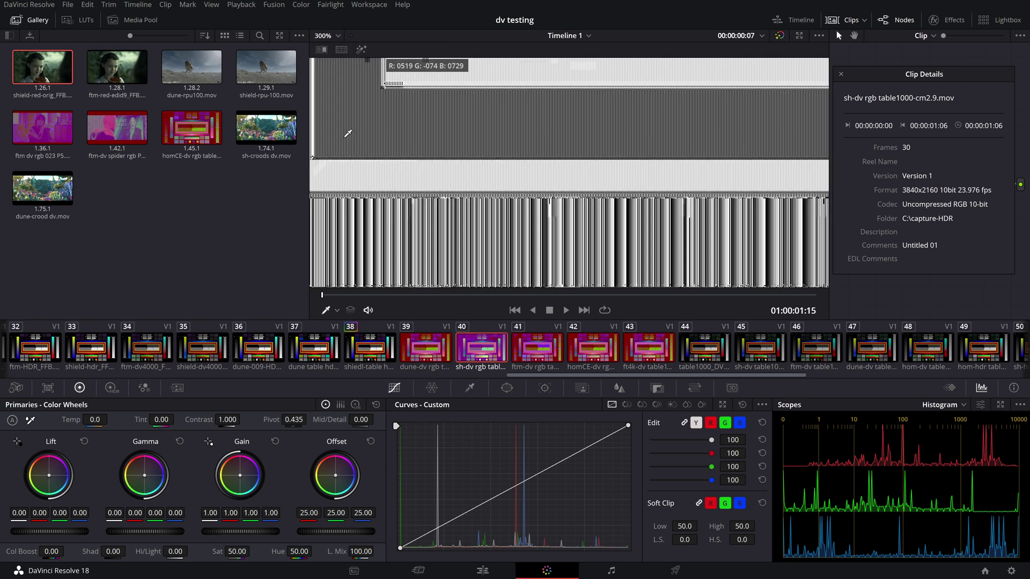
pyautogui.scroll(-3, 536, 212)
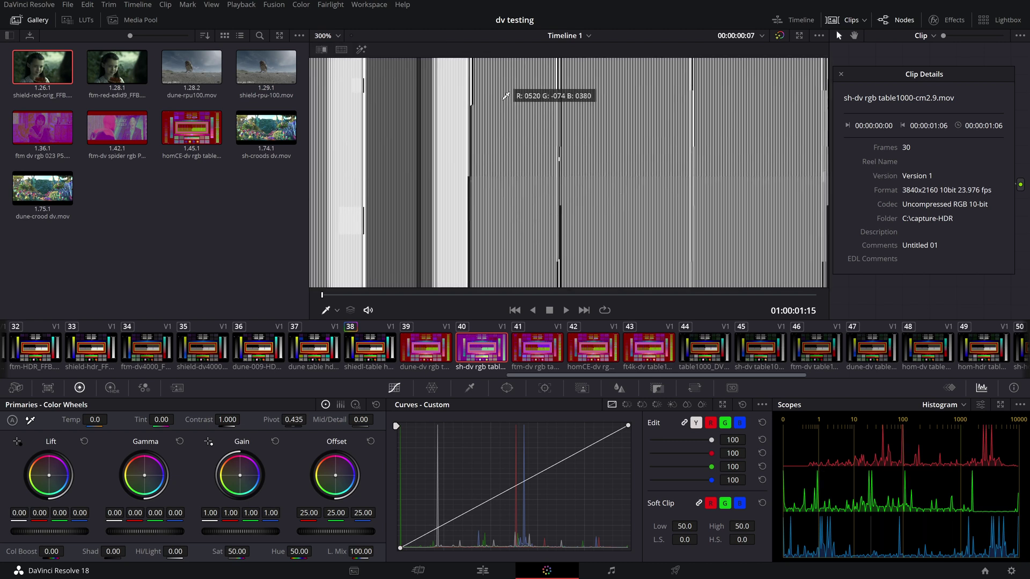
pyautogui.scroll(5, 505, 96)
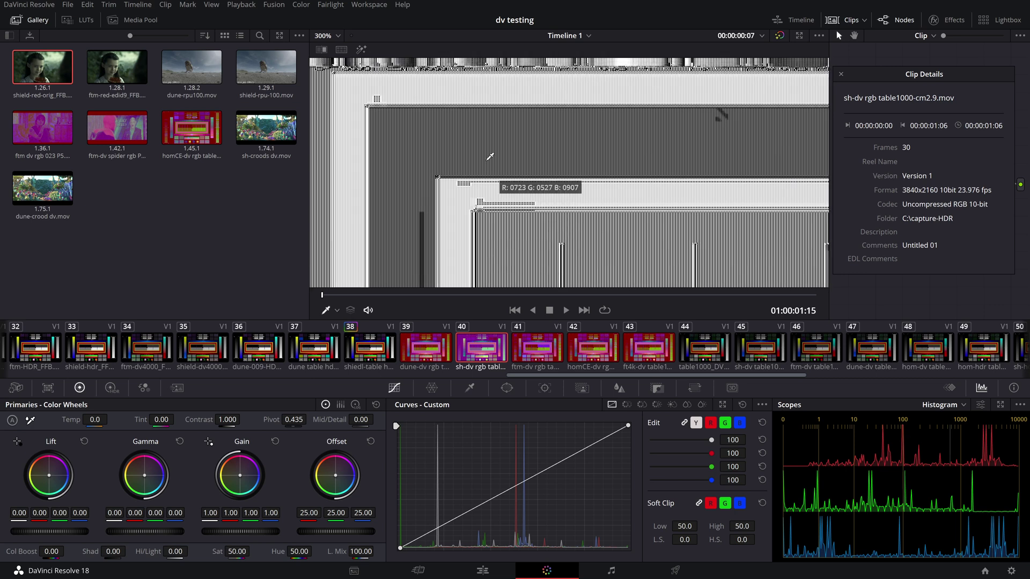
# Compare the upper ramp and the frame's corner at 300% zoom across the RGB captures in clips 39 to 43, starting from clip 40.
pyautogui.scroll(3, 536, 171)
pyautogui.hscroll(-2, 583, 197)
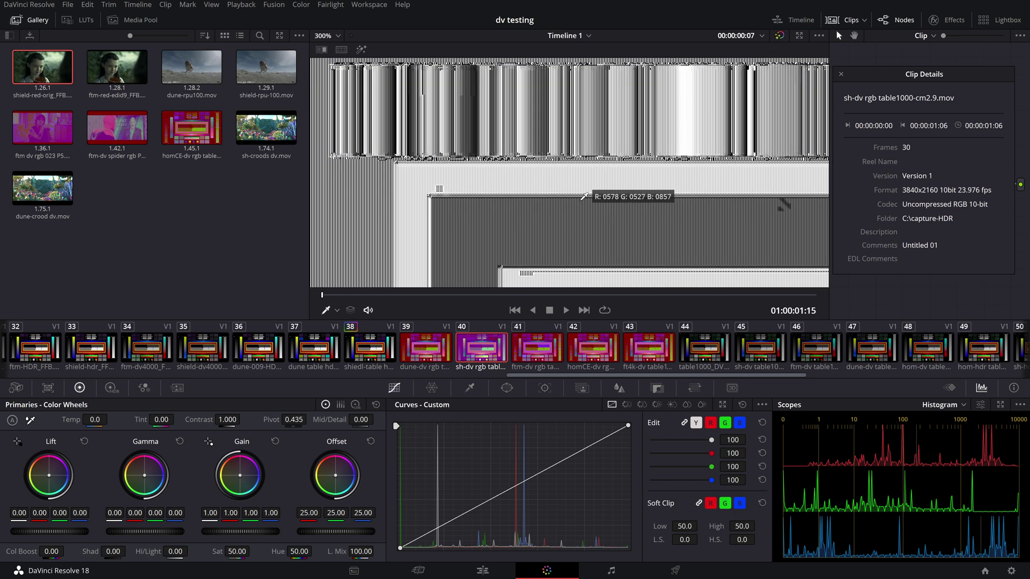
pyautogui.hscroll(2, 574, 207)
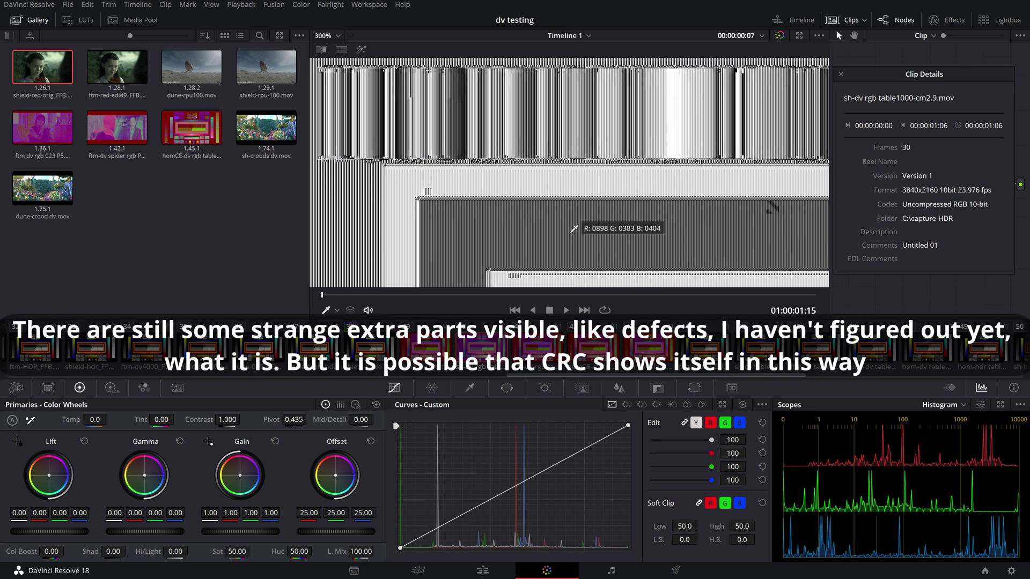
pyautogui.scroll(1, 573, 229)
pyautogui.press('Left')
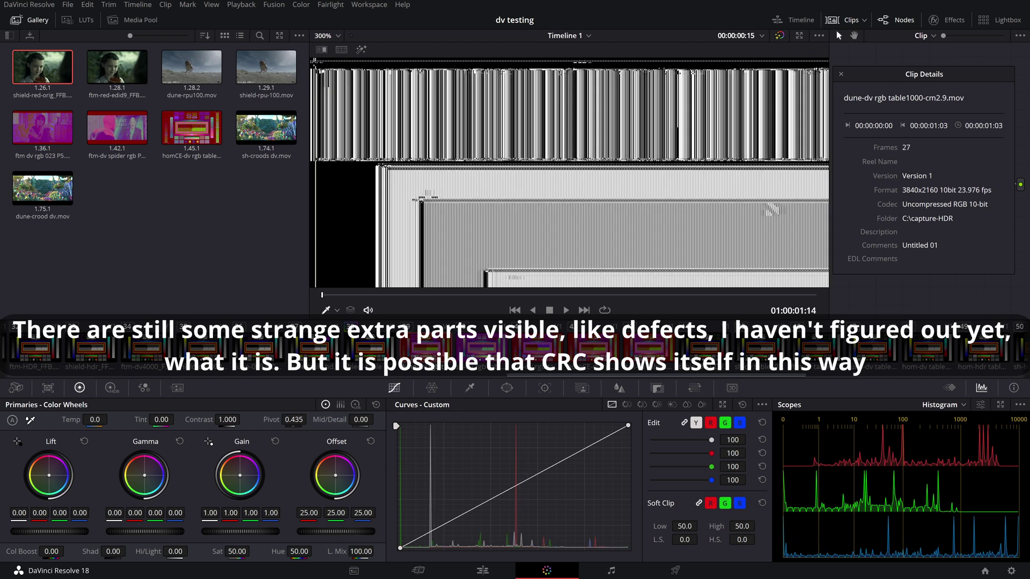
pyautogui.press('Right')
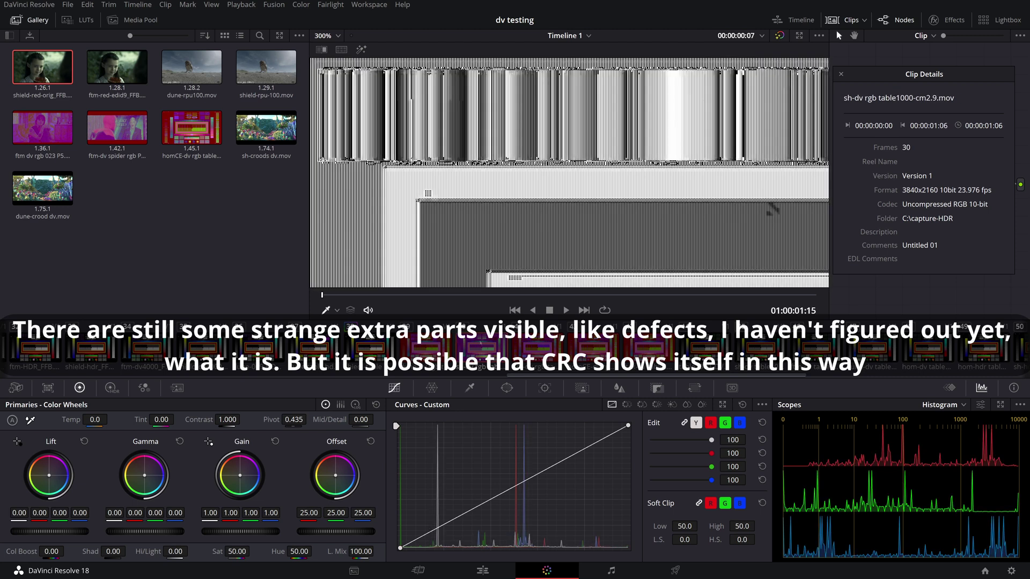
pyautogui.press('Right')
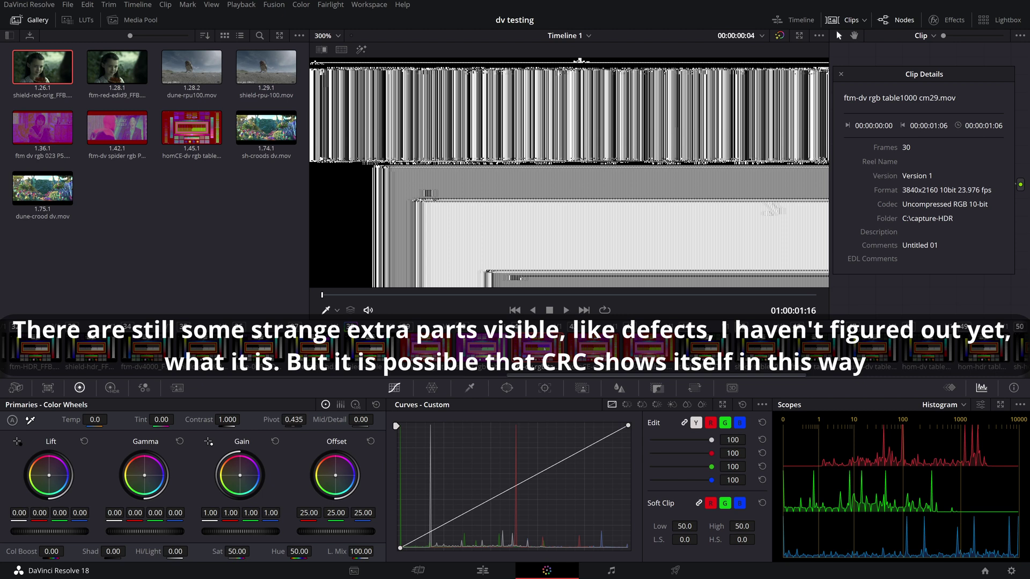
pyautogui.press('Right')
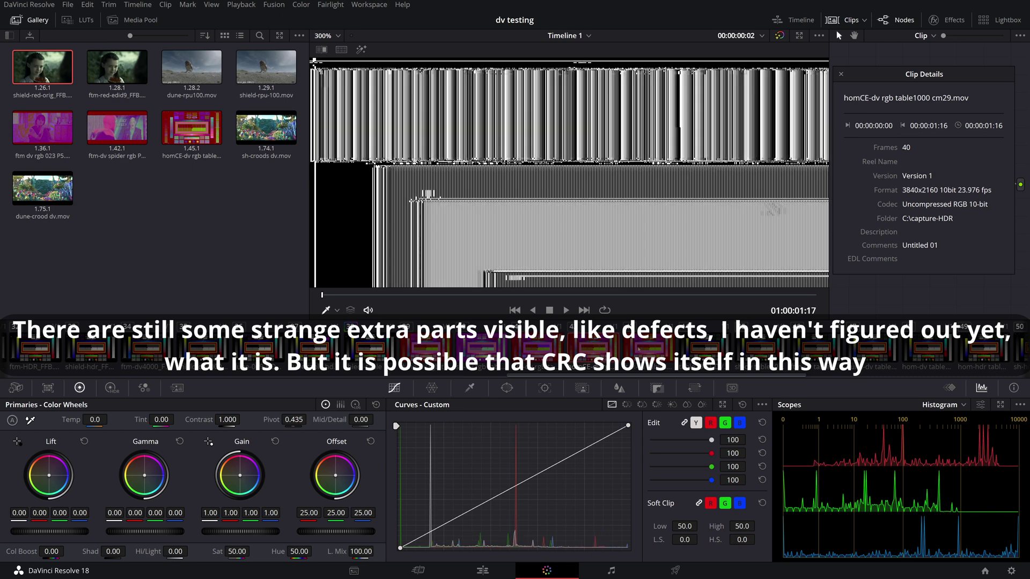
pyautogui.press('Right')
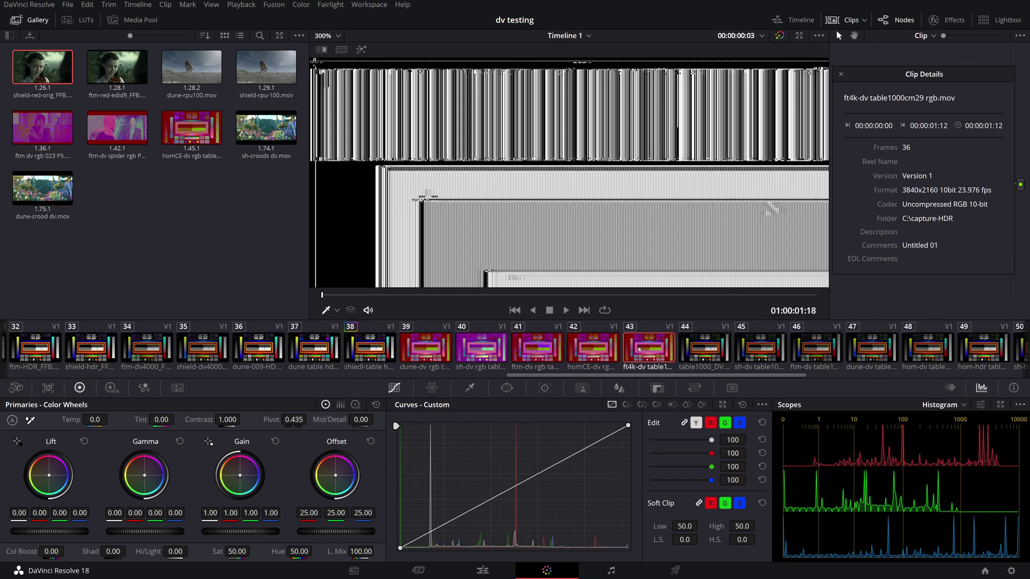
# Return to clip 39, fit the whole test pattern in the viewer and open the parade scope in a floating window.
pyautogui.click(415, 353)
pyautogui.hotkey('ctrl', 'shift', 'w')
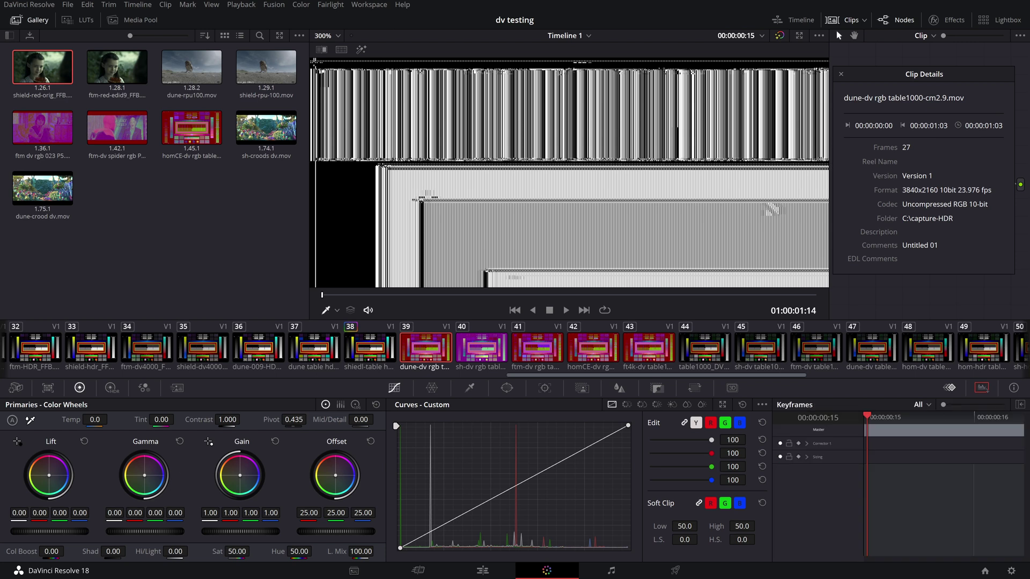
pyautogui.hotkey('shift', 'z')
pyautogui.hotkey('ctrl', 'shift', 'w')
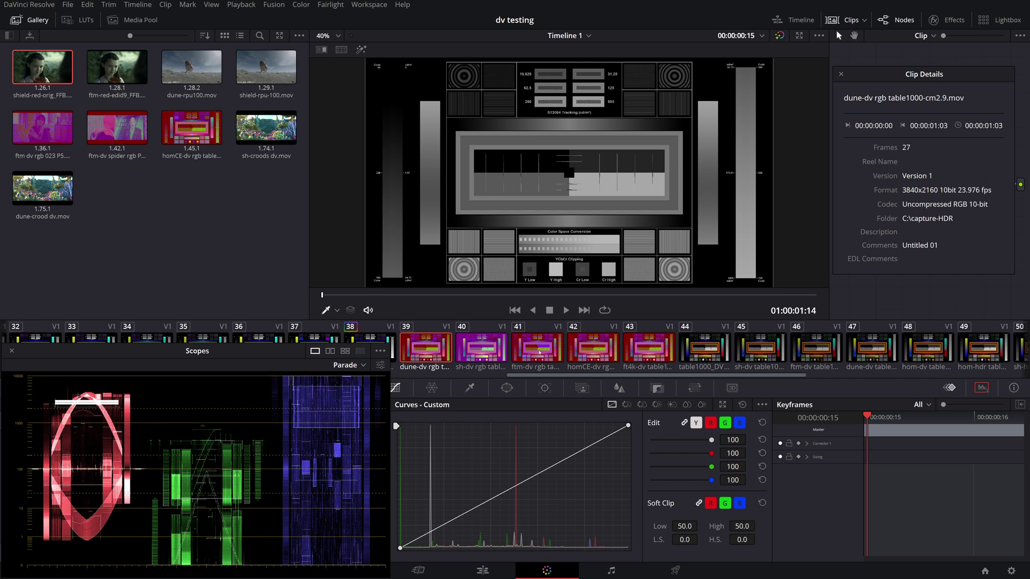
# Compare the parade waveforms of the RGB captures in clips 42, 43, 41 and 39, going through 42, 43 and 41 again.
pyautogui.click(585, 354)
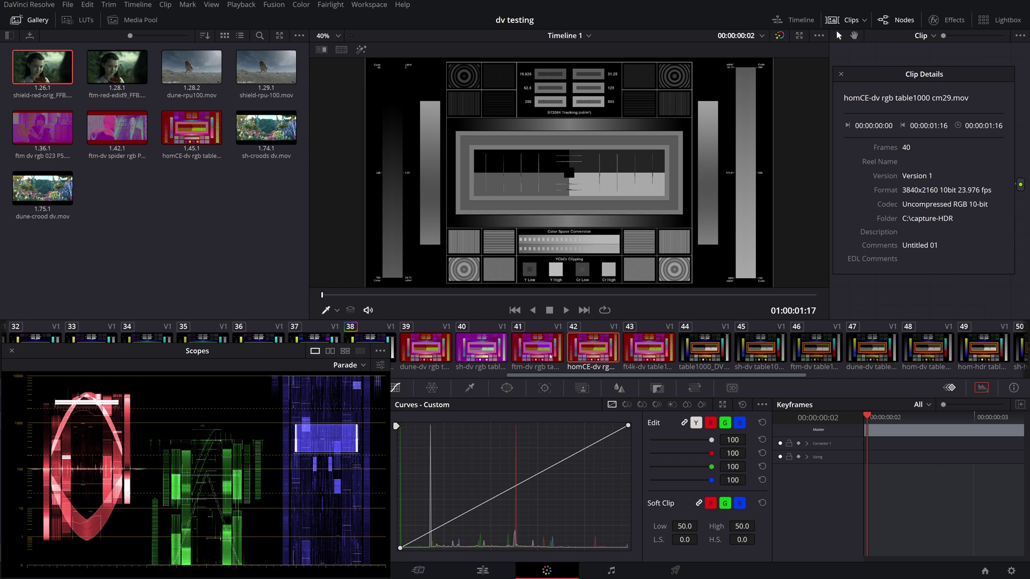
pyautogui.click(642, 351)
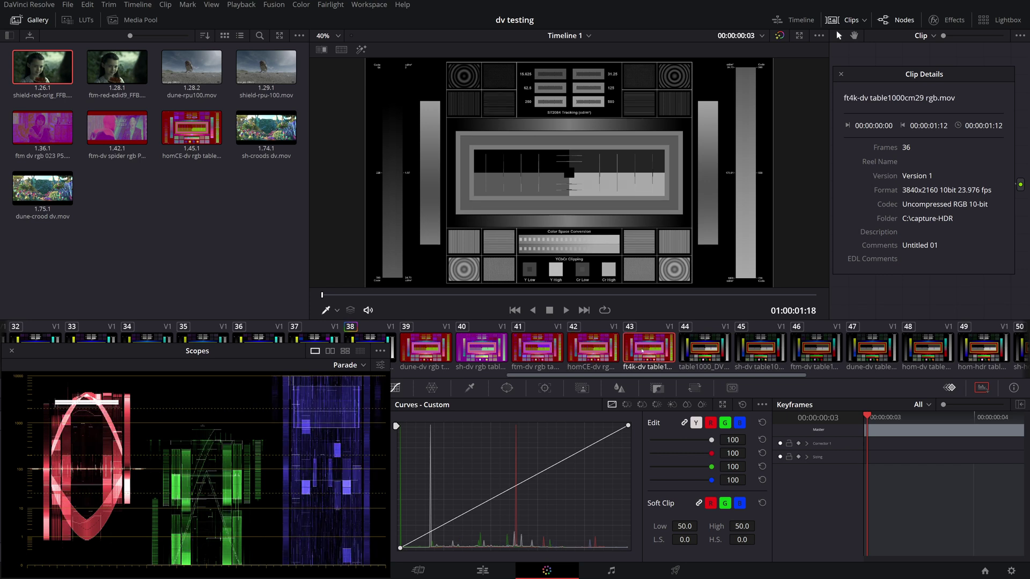
pyautogui.click(555, 355)
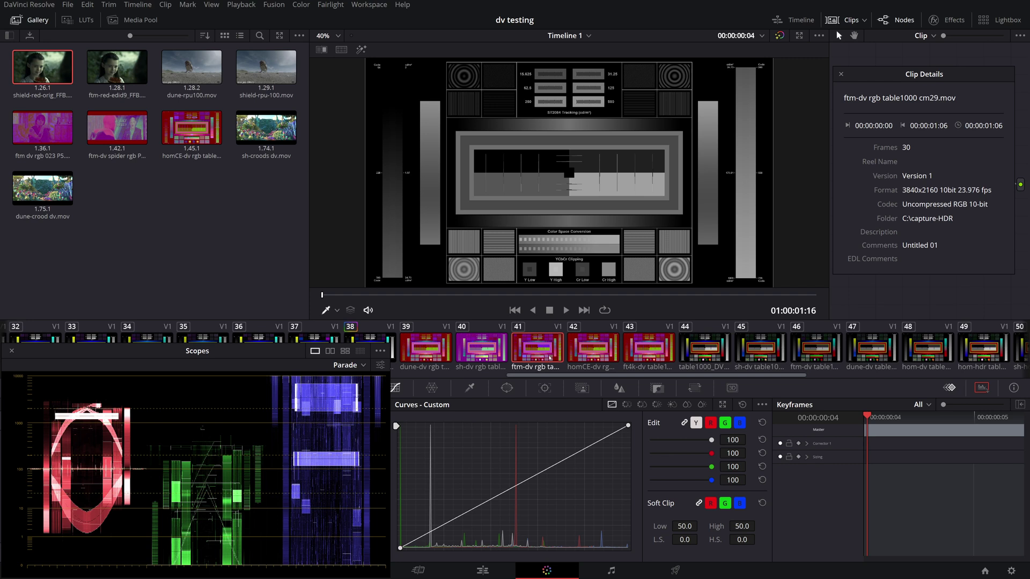
pyautogui.click(425, 350)
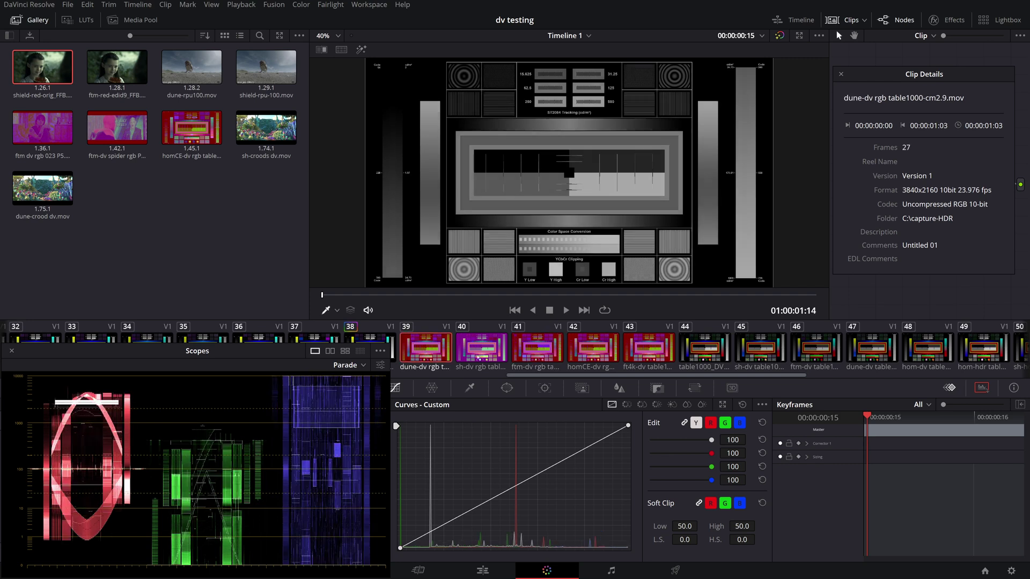
pyautogui.click(589, 352)
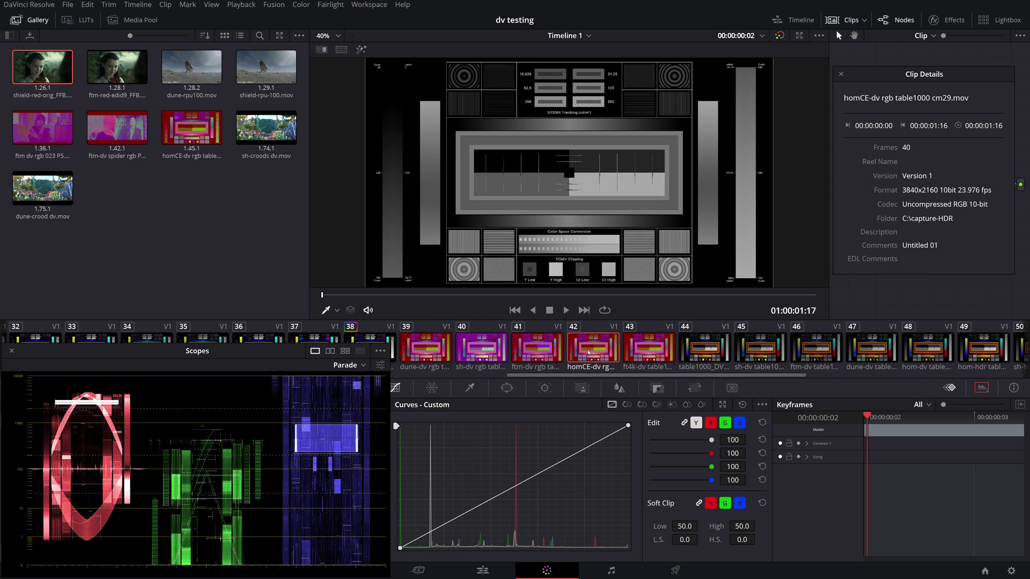
pyautogui.click(636, 361)
pyautogui.click(557, 353)
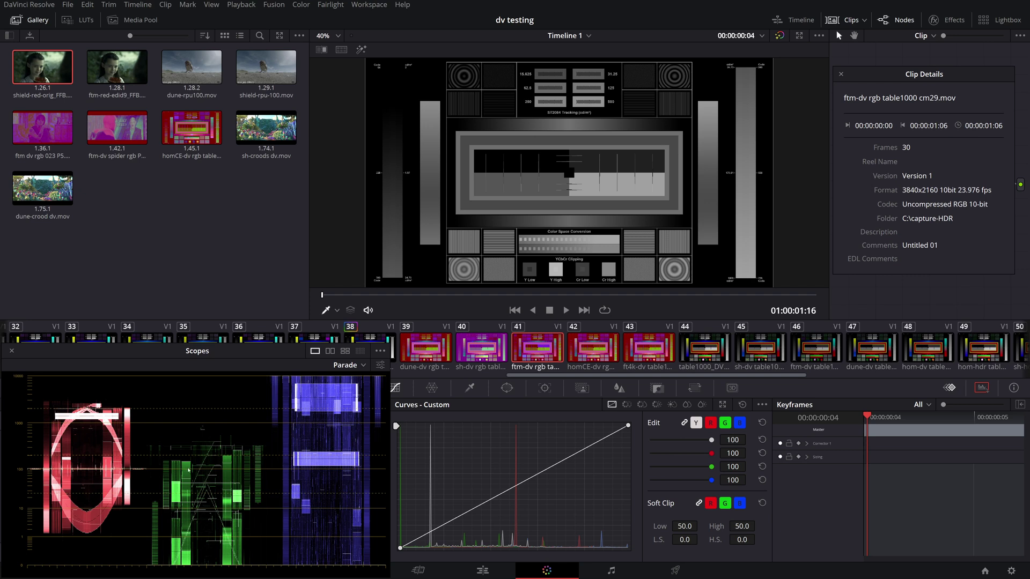
# Compare the parade of RGB clip 41 with clips 44, 45 and 46, and that of clip 47 with RGB clip 39.
pyautogui.click(706, 354)
pyautogui.click(533, 348)
pyautogui.click(768, 346)
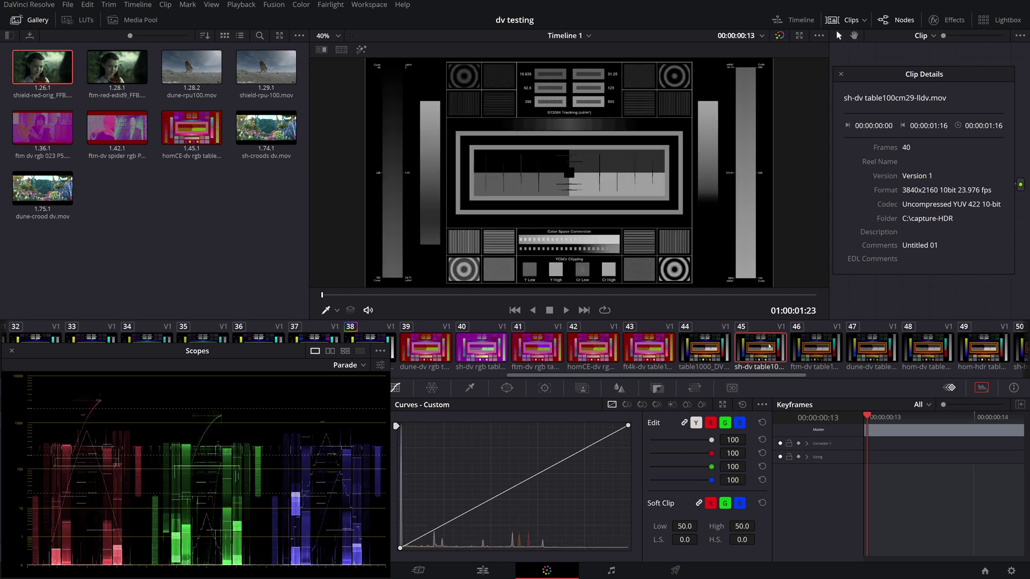
pyautogui.click(829, 343)
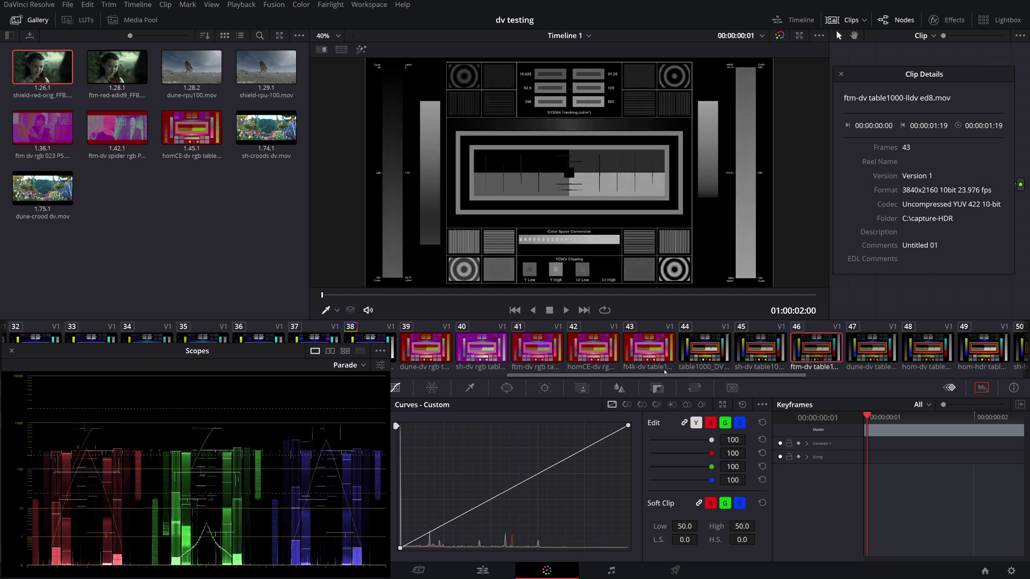
pyautogui.click(549, 354)
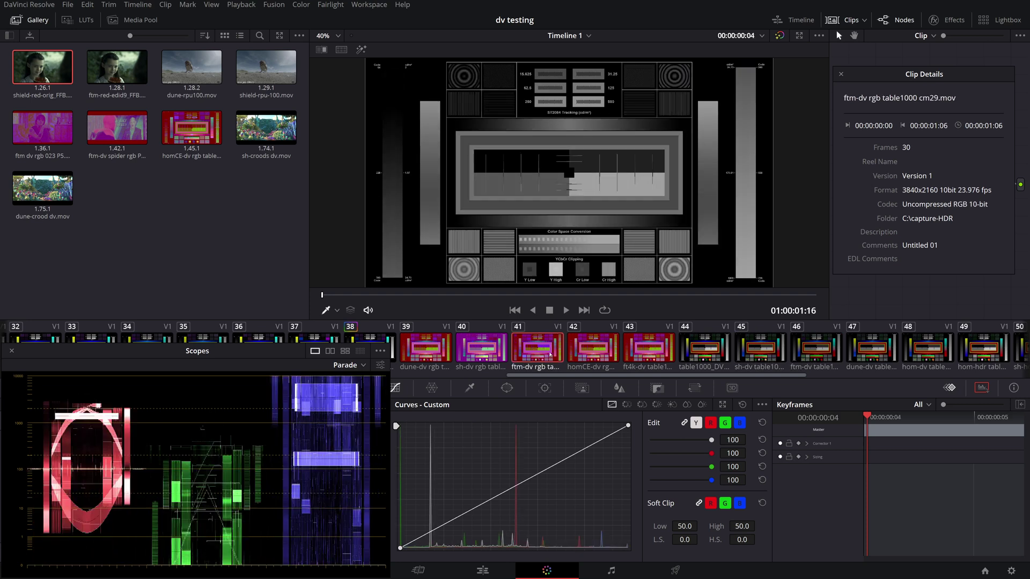
pyautogui.click(863, 345)
pyautogui.click(426, 353)
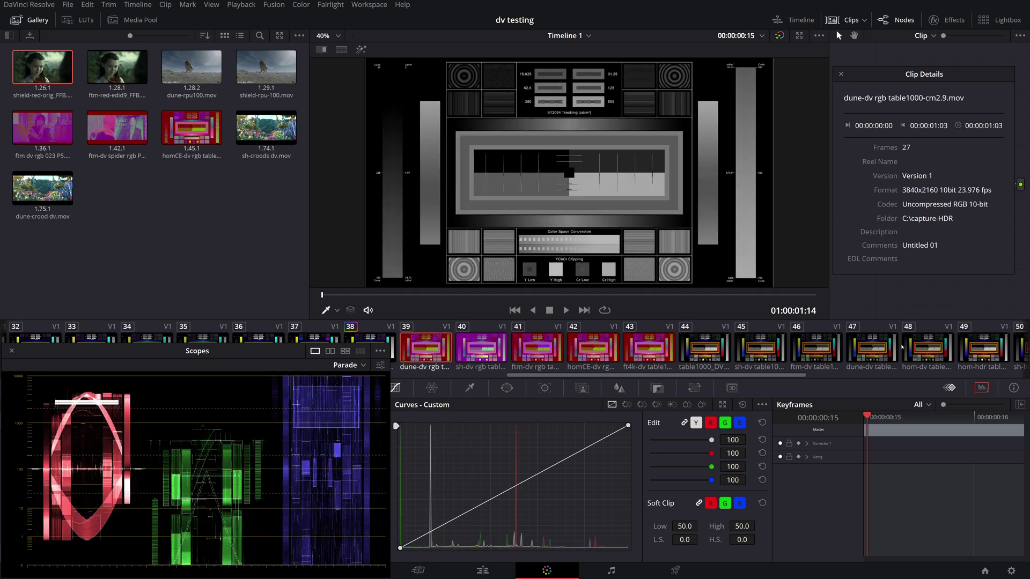
# Alternate between clips 41 and 42 to compare the parade waveforms of the ftm and homCE RGB captures.
pyautogui.click(537, 360)
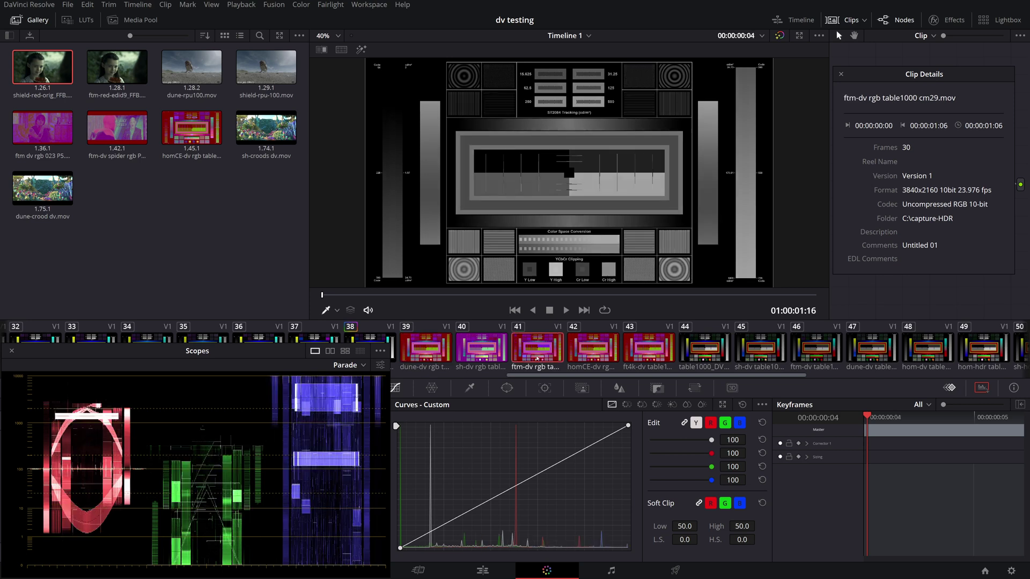
pyautogui.click(592, 354)
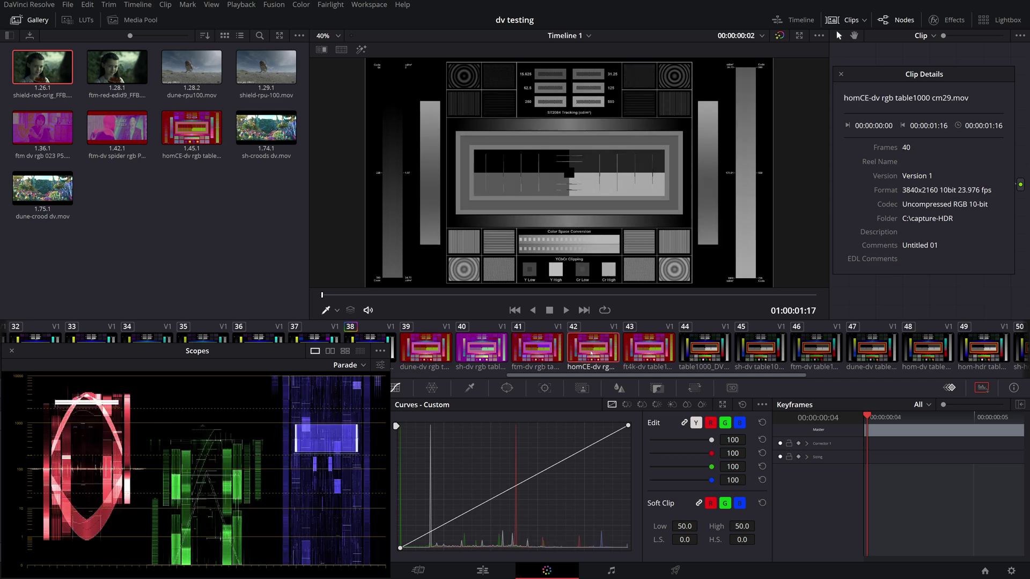
pyautogui.click(542, 349)
pyautogui.click(595, 347)
pyautogui.click(539, 349)
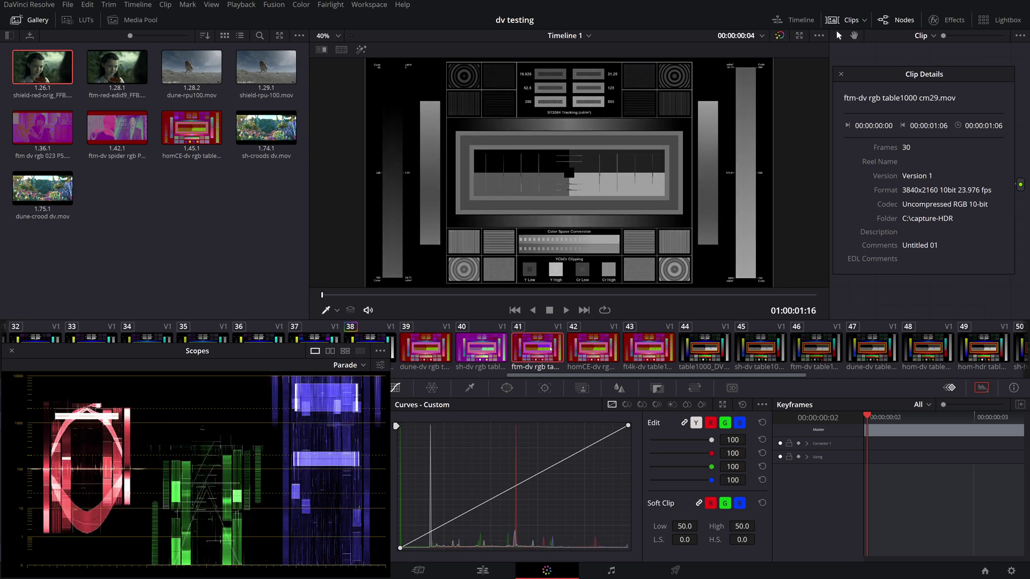
# Compare the parade of the sh RGB capture in clip 40 with its LLDV capture in clip 45, alternating between them.
pyautogui.click(492, 346)
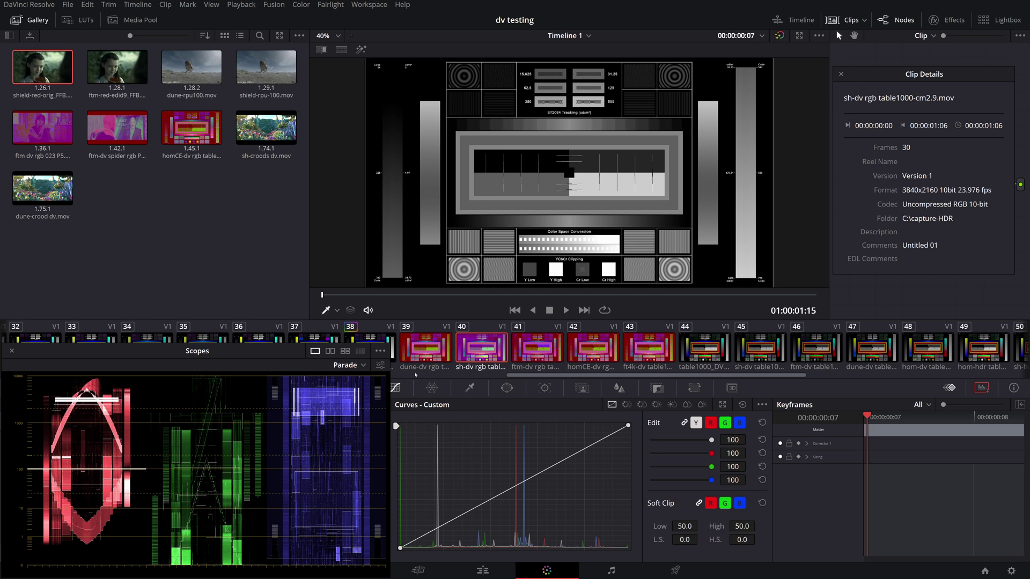
pyautogui.click(765, 351)
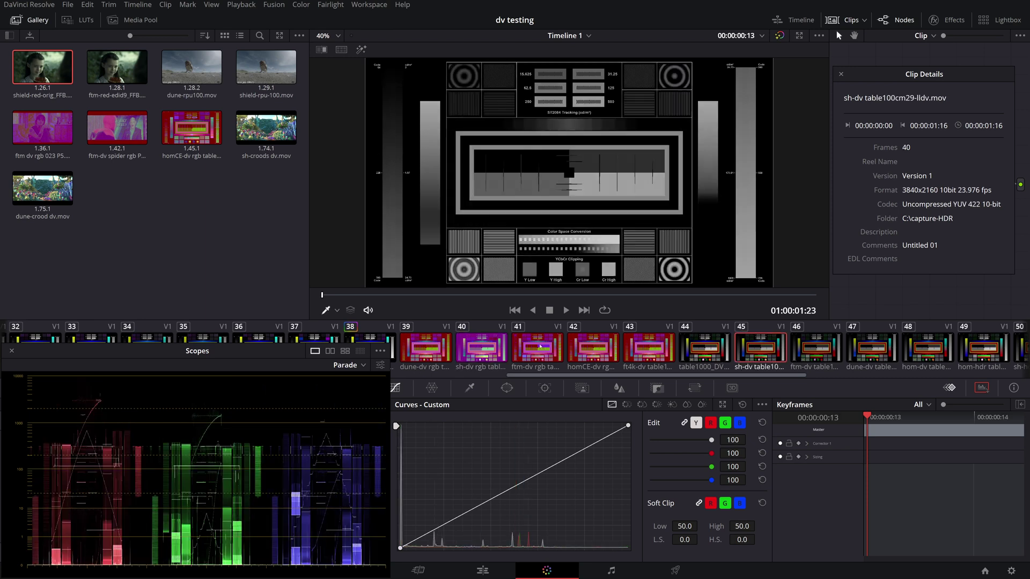
pyautogui.click(489, 356)
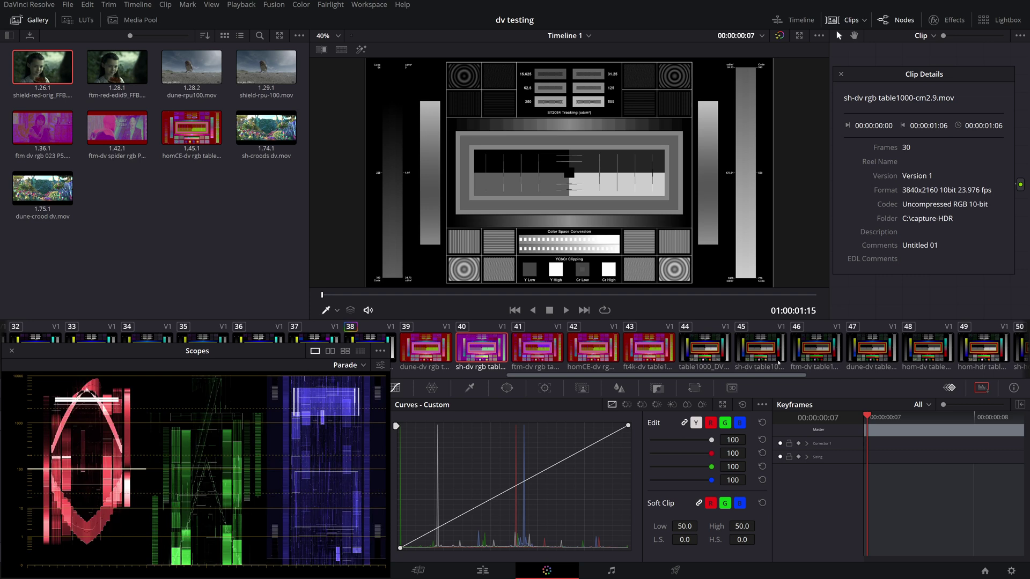
pyautogui.click(762, 358)
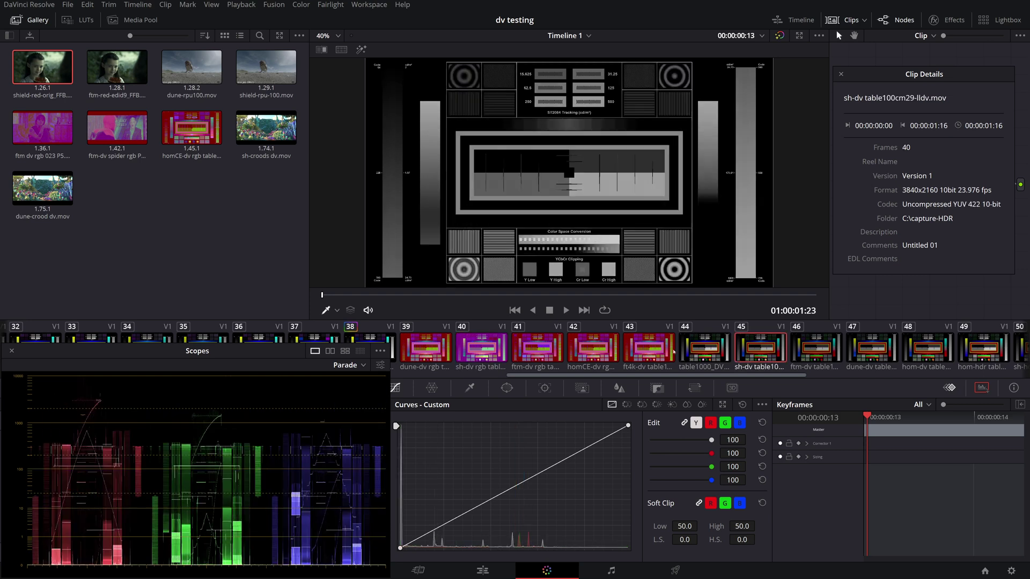
pyautogui.click(500, 353)
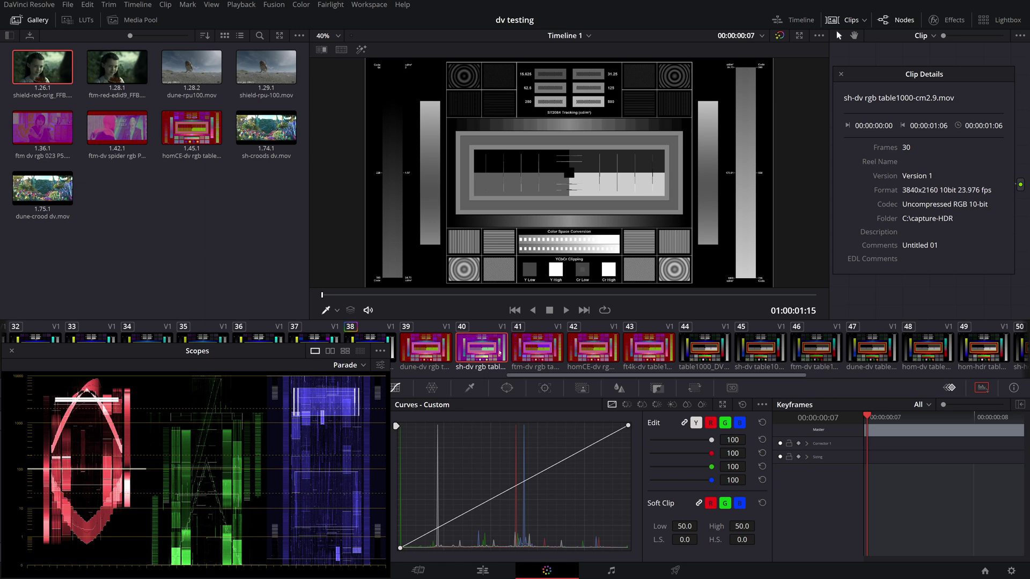
# Check clip 41 against clip 40, and recheck the RGB parade waveforms from clip 39 up to clip 43 and back to 39.
pyautogui.click(532, 367)
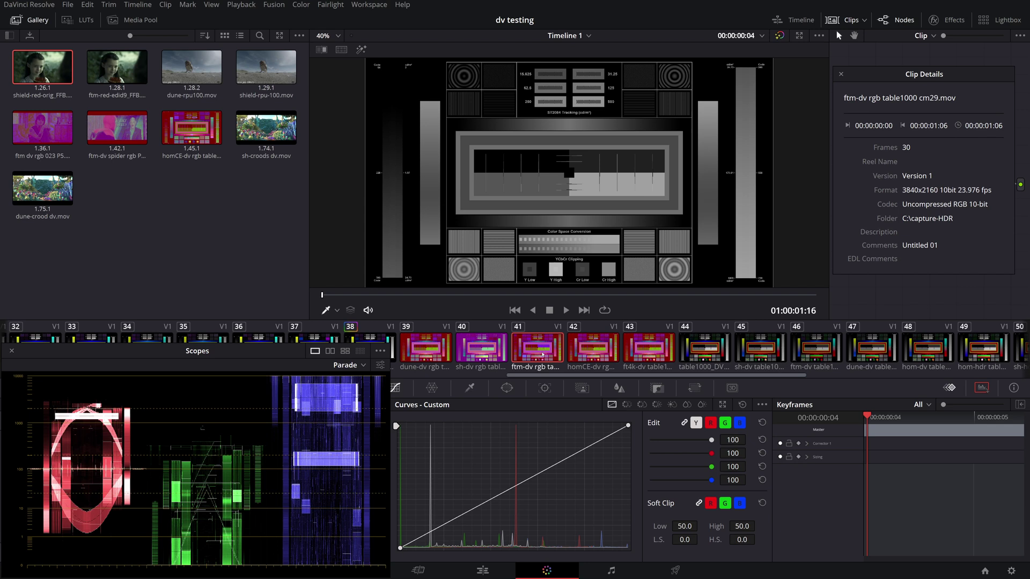
pyautogui.click(497, 346)
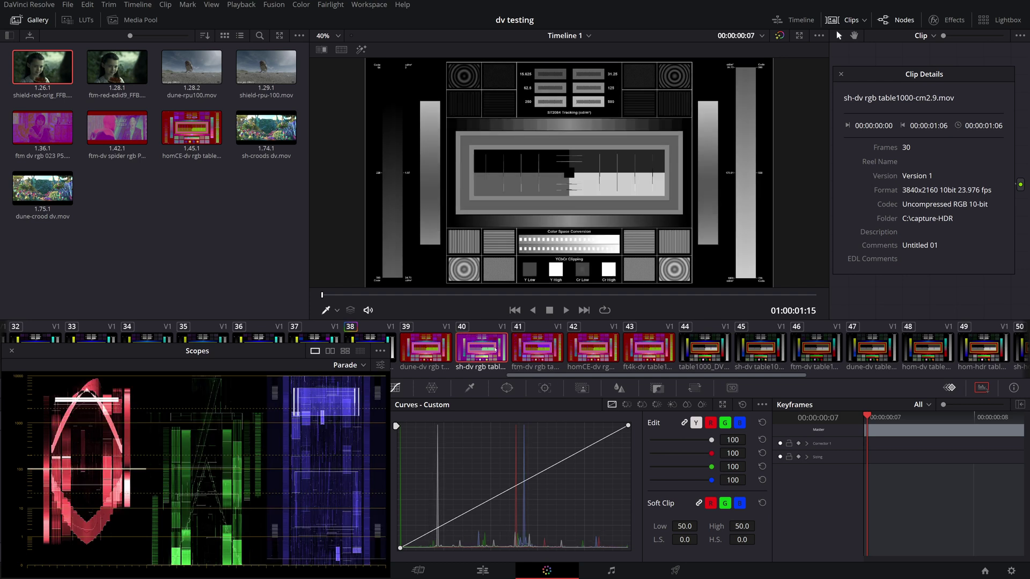
pyautogui.click(427, 354)
pyautogui.click(482, 354)
pyautogui.click(527, 348)
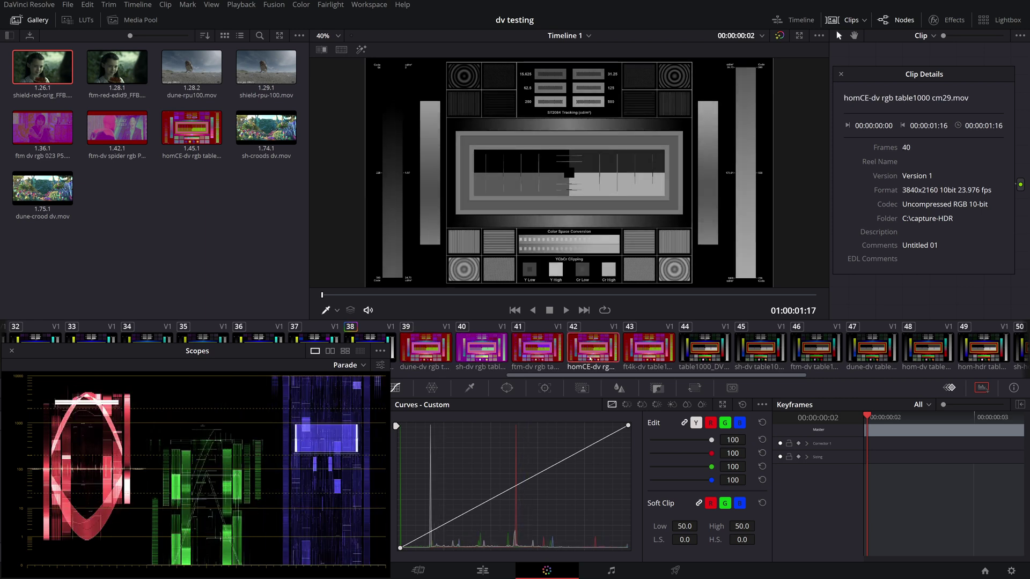
pyautogui.click(639, 358)
pyautogui.click(430, 348)
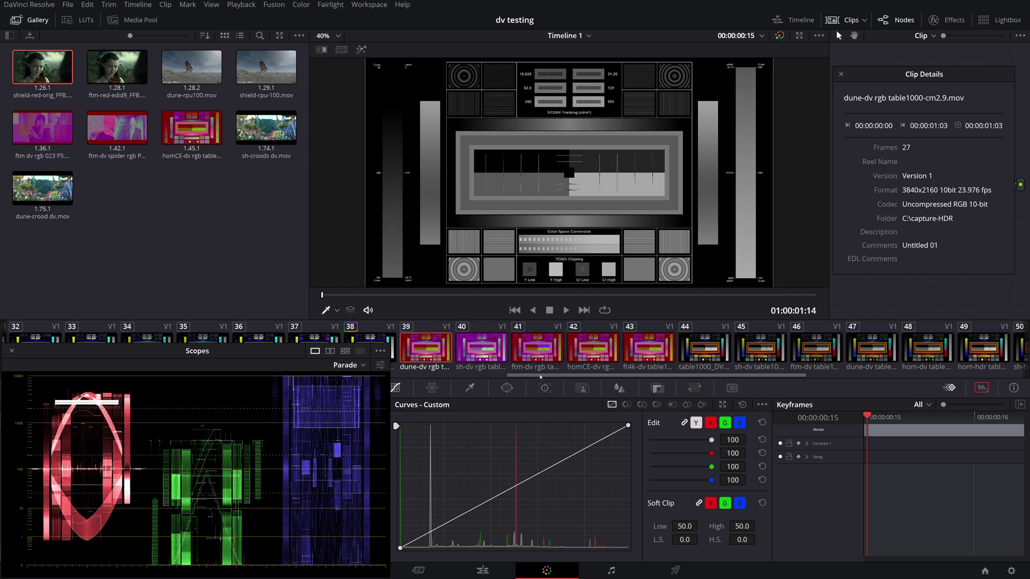
# Widen the viewer by narrowing the gallery, and display the sh-dv rgb baby P5 capture in clip 52.
pyautogui.moveTo(540, 376); pyautogui.dragTo(604, 382)
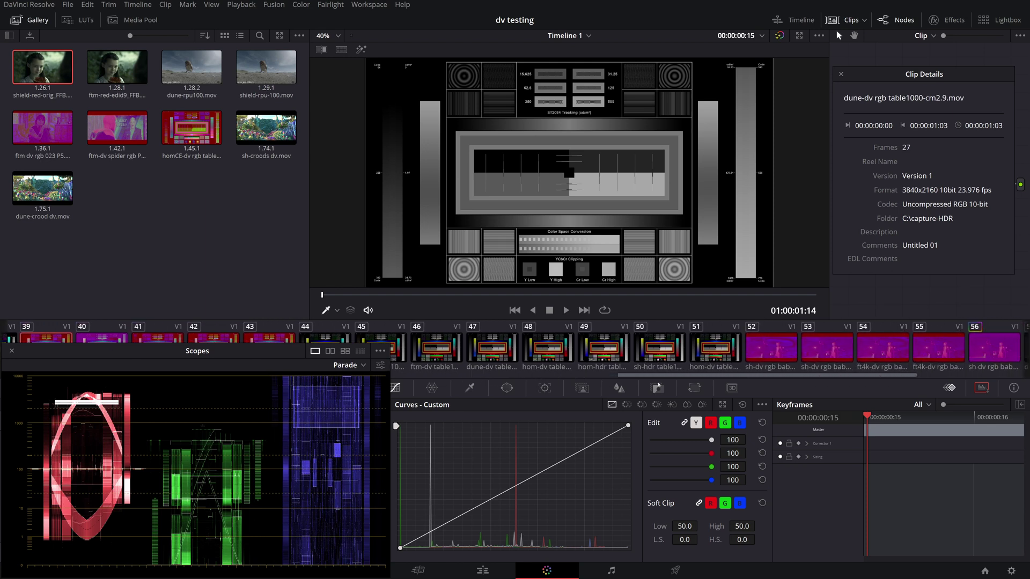
pyautogui.hscroll(5, 658, 385)
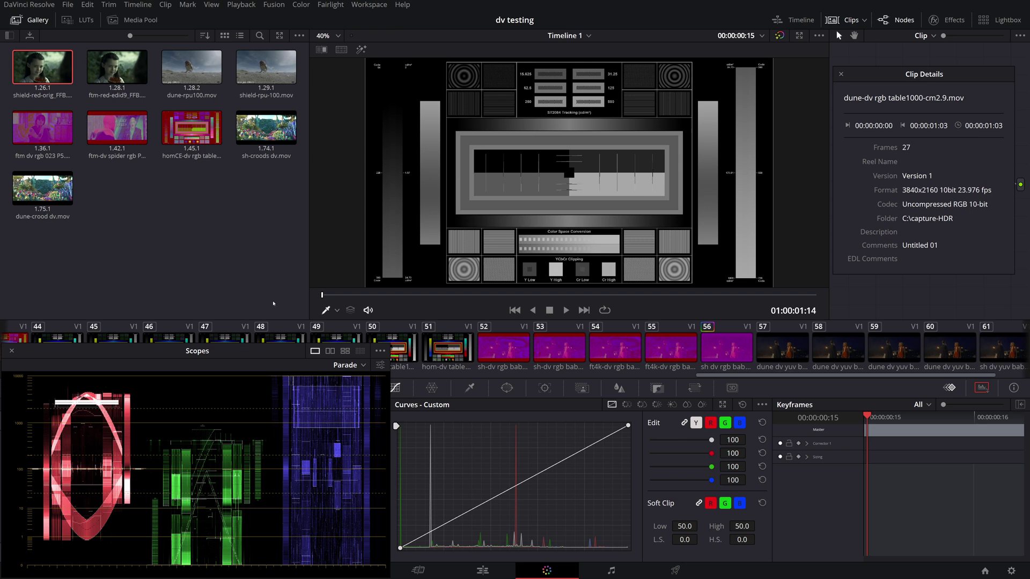
pyautogui.moveTo(309, 254); pyautogui.dragTo(179, 268)
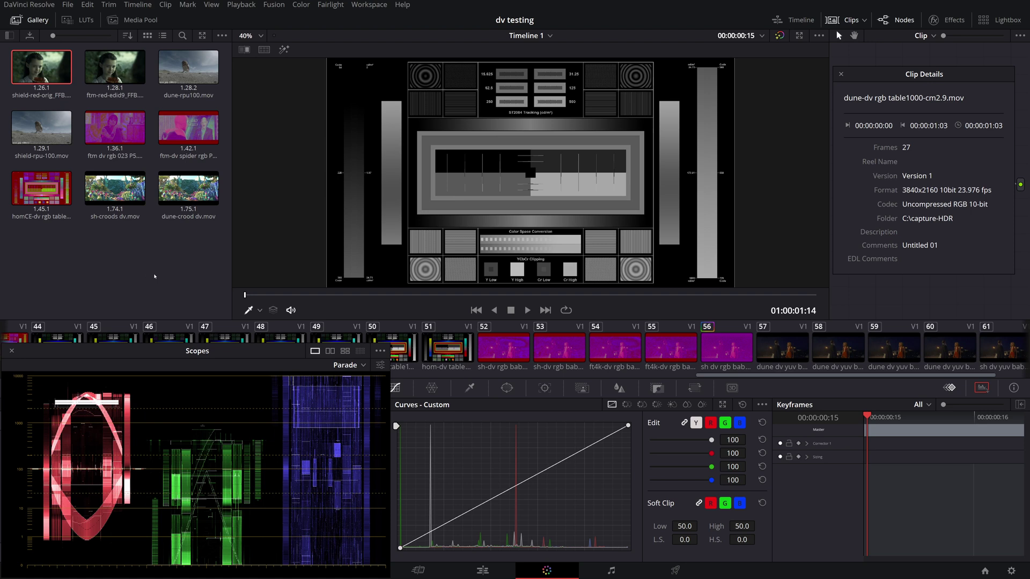
pyautogui.click(519, 360)
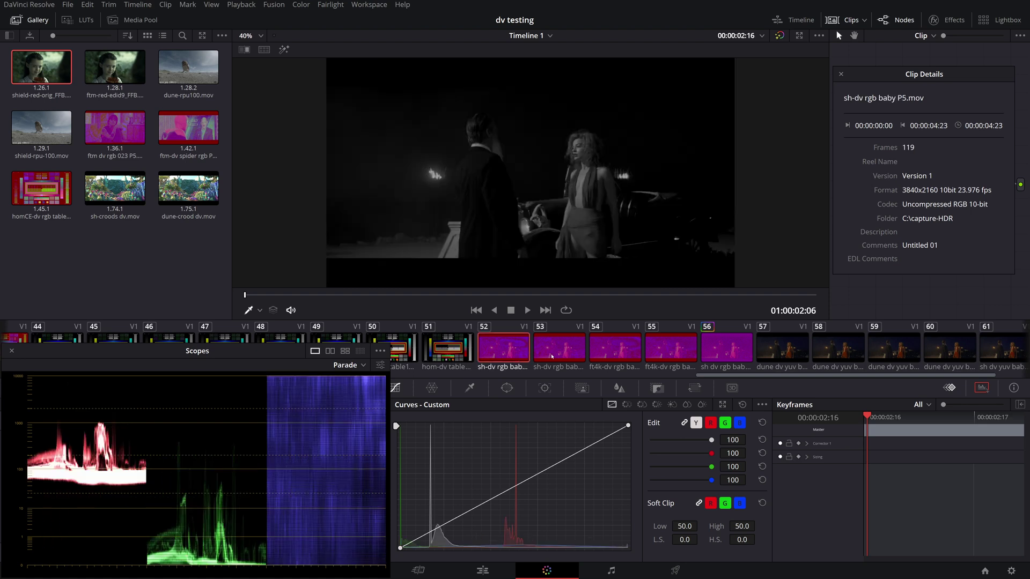
# Compare the single-channel image of the sh-dv and ft4k-dv rgb baby P5 captures by alternating between clips 52 and 54.
pyautogui.click(622, 358)
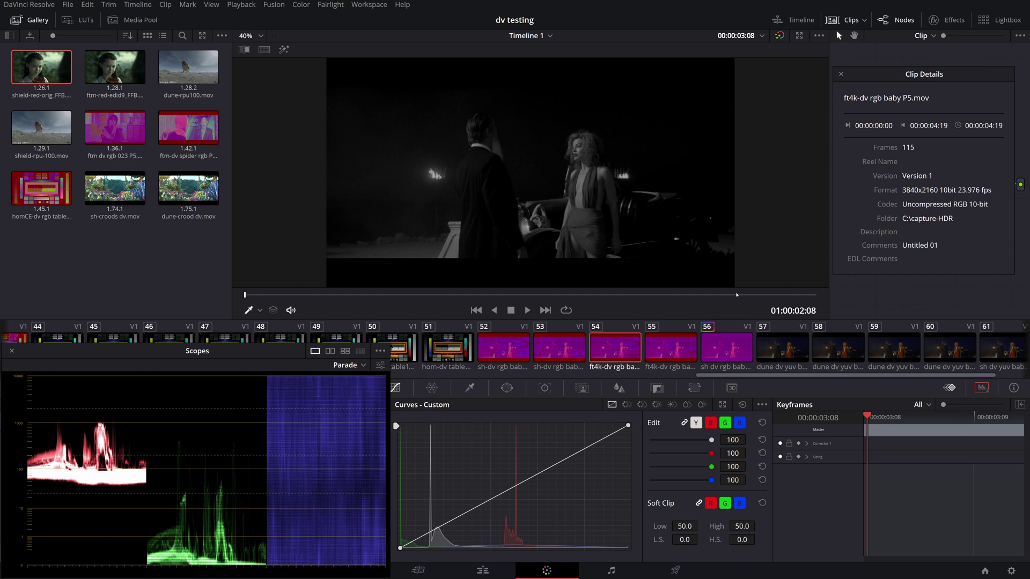
pyautogui.press('Up')
pyautogui.press('Up')
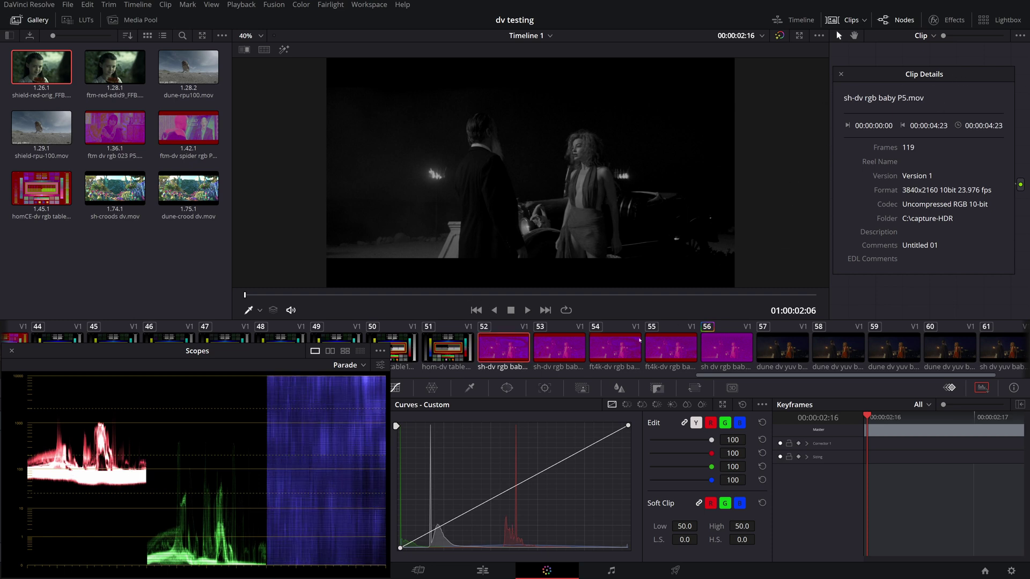
pyautogui.click(614, 364)
pyautogui.press('Up')
pyautogui.press('Up')
# Show all RGB channels in the viewer and alternate between clips 54 and 52 to compare the captures in colour.
pyautogui.click(820, 35)
pyautogui.click(614, 350)
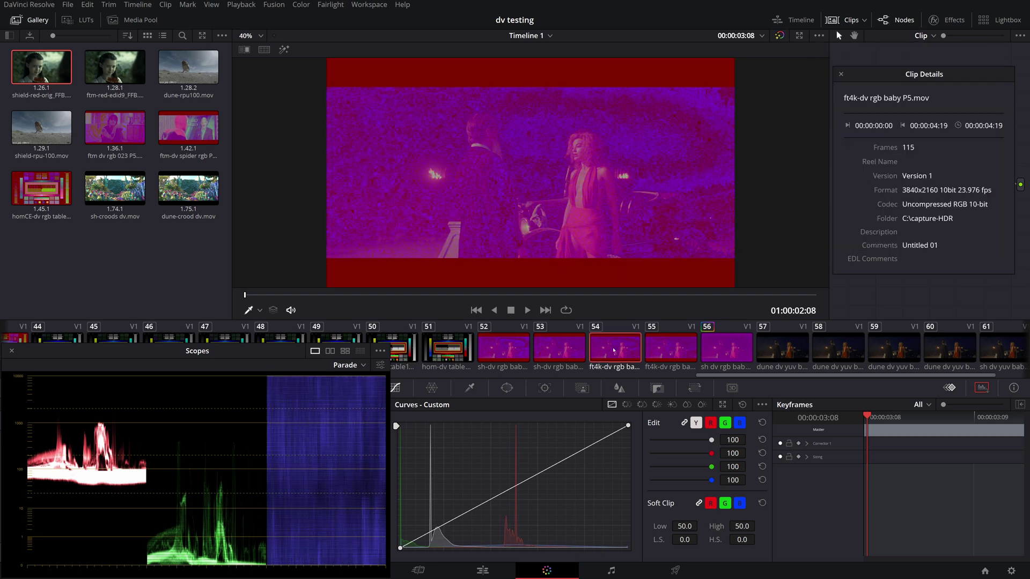
pyautogui.click(513, 354)
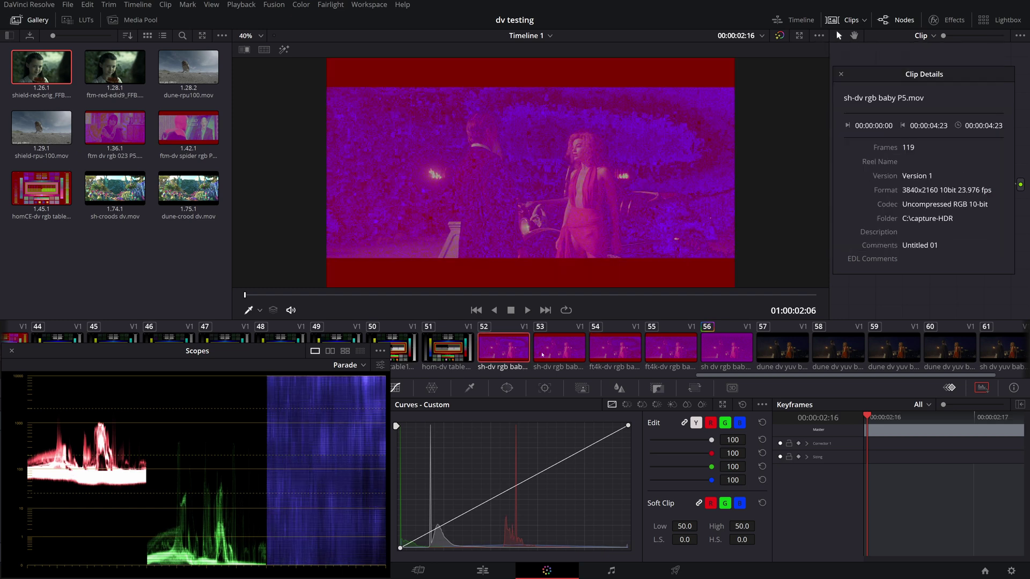
pyautogui.click(603, 358)
pyautogui.click(504, 364)
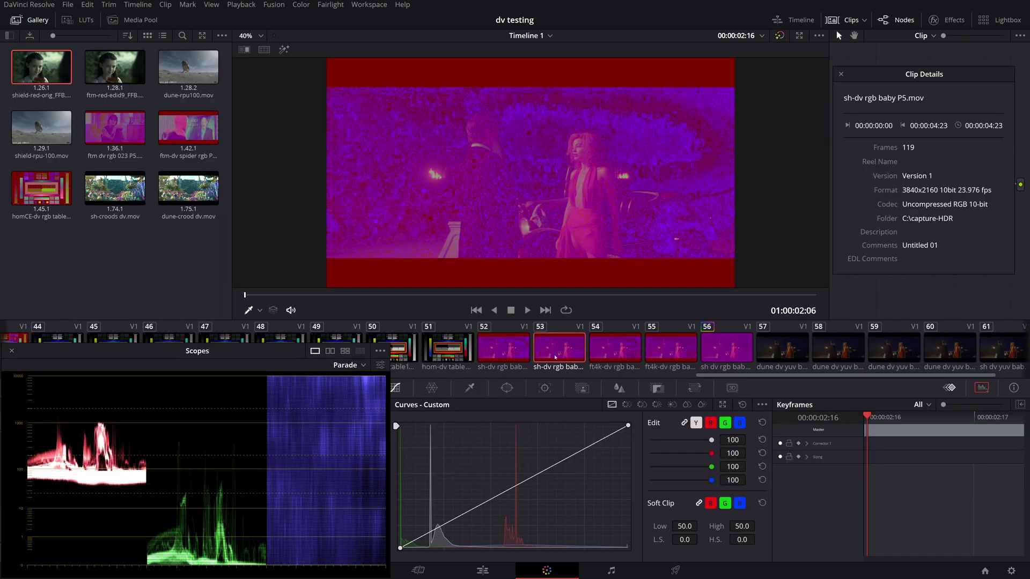
# Step through the rgb baby P5 and P8-rip captures from clip 52 to clip 55, and return to clip 54.
pyautogui.click(502, 361)
pyautogui.click(545, 358)
pyautogui.click(611, 352)
pyautogui.click(669, 355)
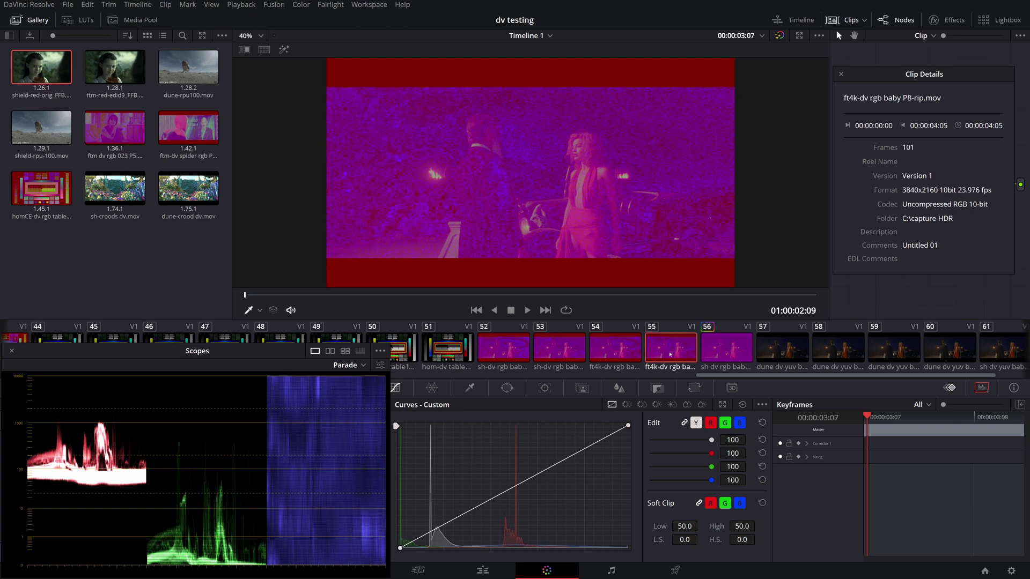
pyautogui.click(630, 354)
# Zoom the viewer to actual size and display the sh-dv rgb baby P5 capture in clip 52 in the red channel only.
pyautogui.rightClick(602, 197)
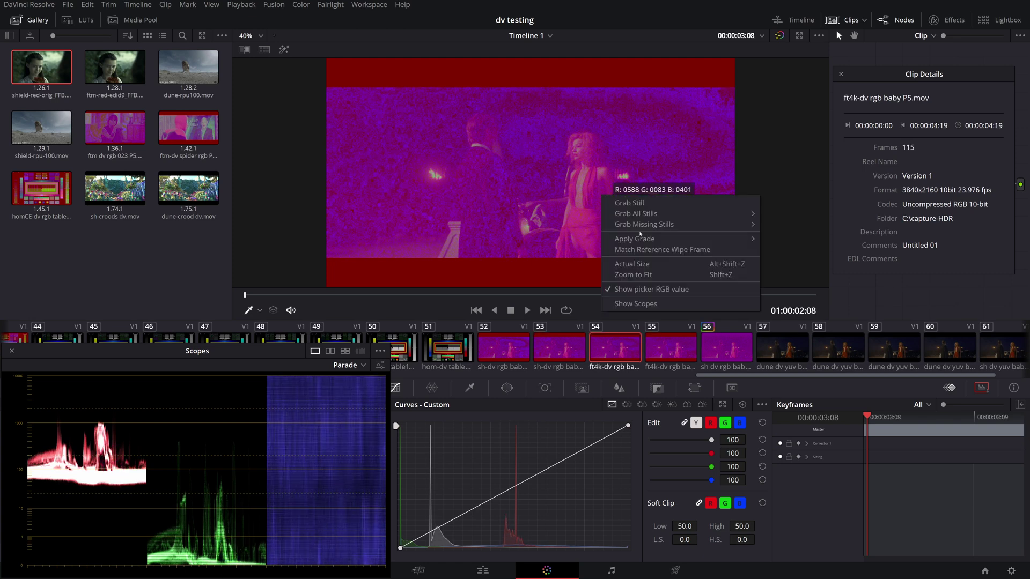
pyautogui.click(656, 267)
pyautogui.press('Up')
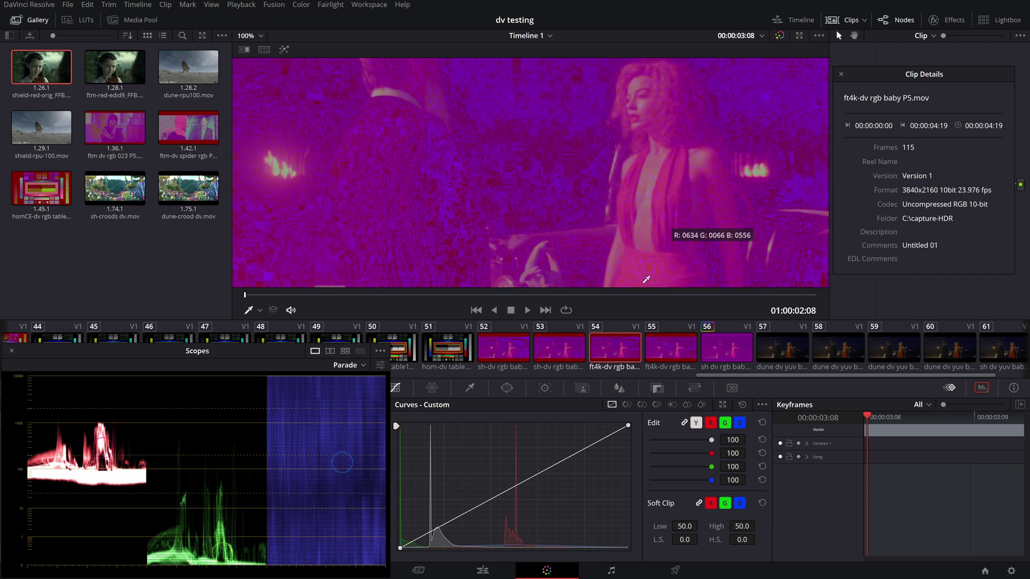
pyautogui.press('Up')
pyautogui.click(561, 349)
pyautogui.click(493, 357)
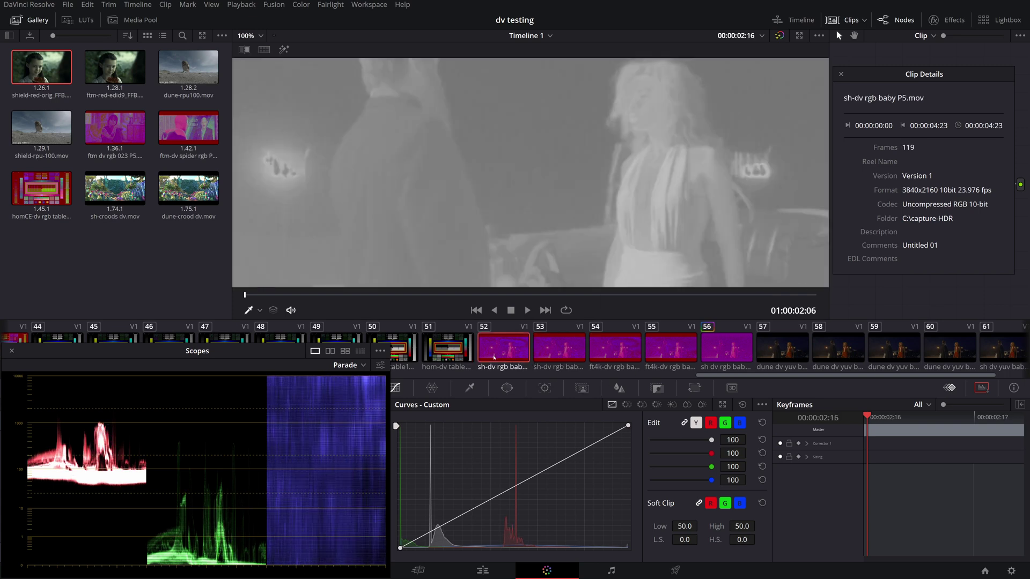
# Compare the red channel at actual size across the rgb baby captures in clips 53, 54 and 55.
pyautogui.click(544, 357)
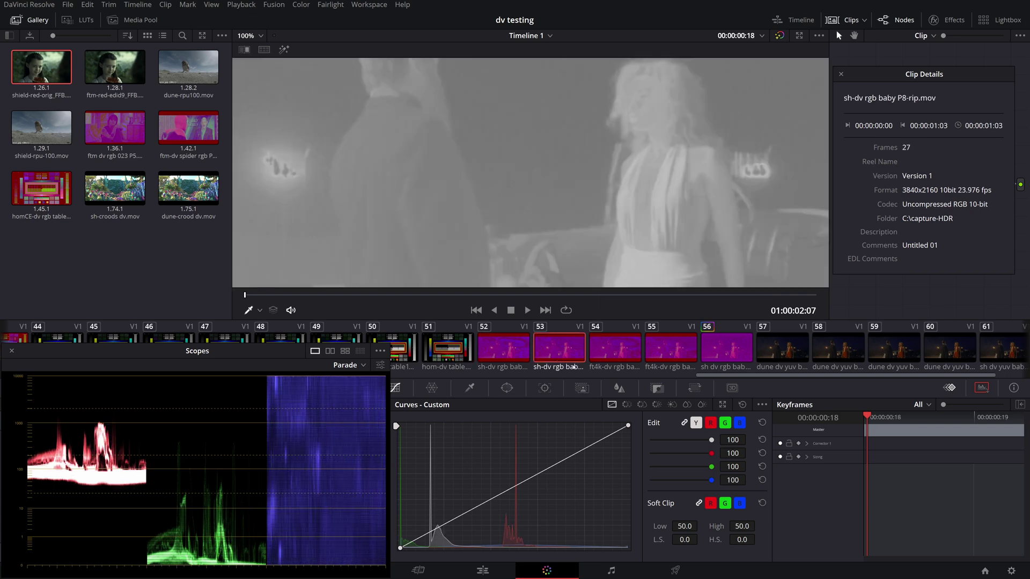
pyautogui.click(612, 358)
pyautogui.click(666, 359)
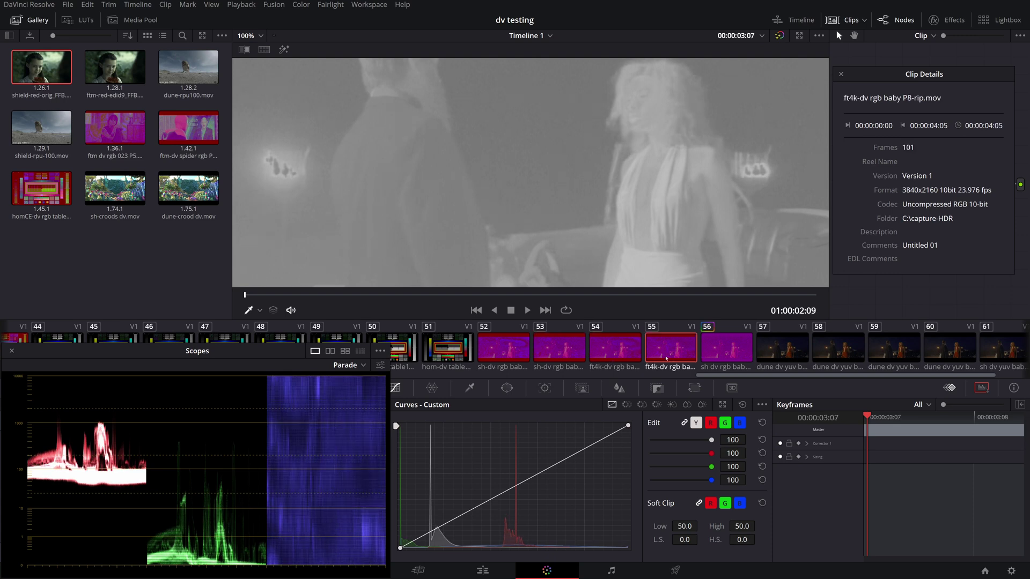
pyautogui.click(636, 358)
pyautogui.click(660, 361)
# Switch the viewer from the red channel back to all RGB channels.
pyautogui.click(818, 36)
pyautogui.moveTo(864, 70)
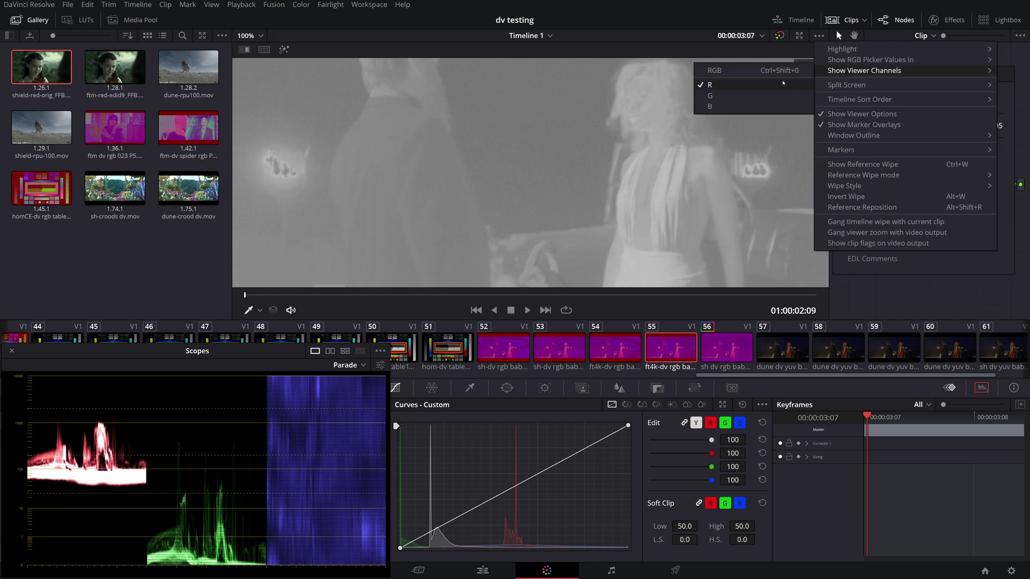
pyautogui.click(772, 73)
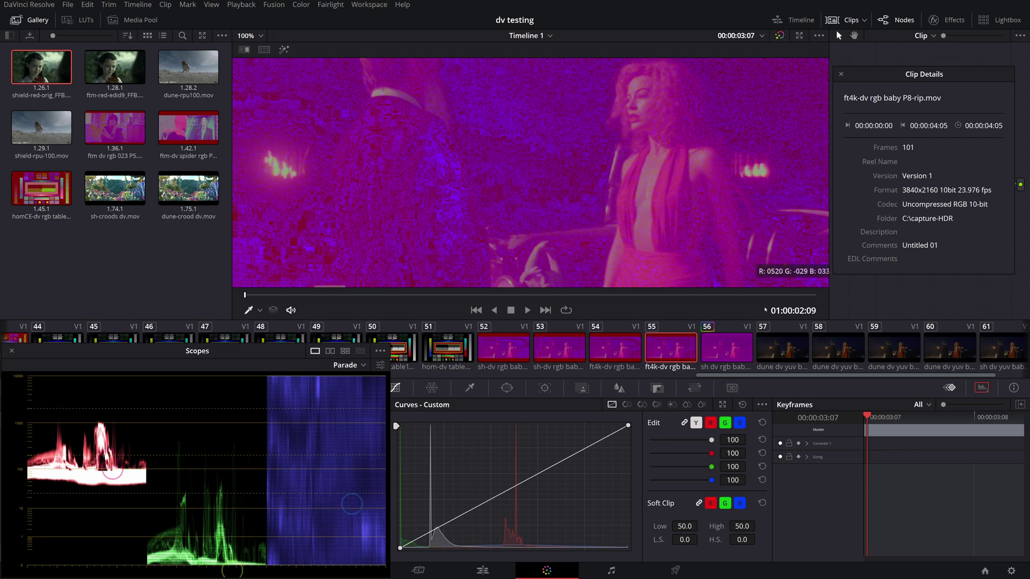
# Display the dune-dv rgb table1000 capture in clip 39 and zoom the viewer to fit.
pyautogui.moveTo(797, 377); pyautogui.dragTo(577, 377)
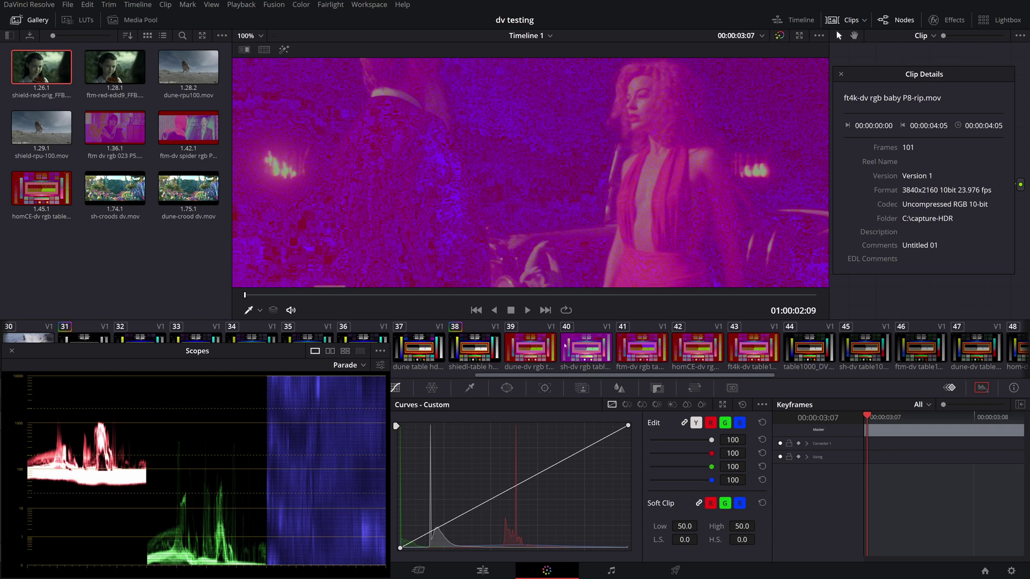
pyautogui.click(539, 349)
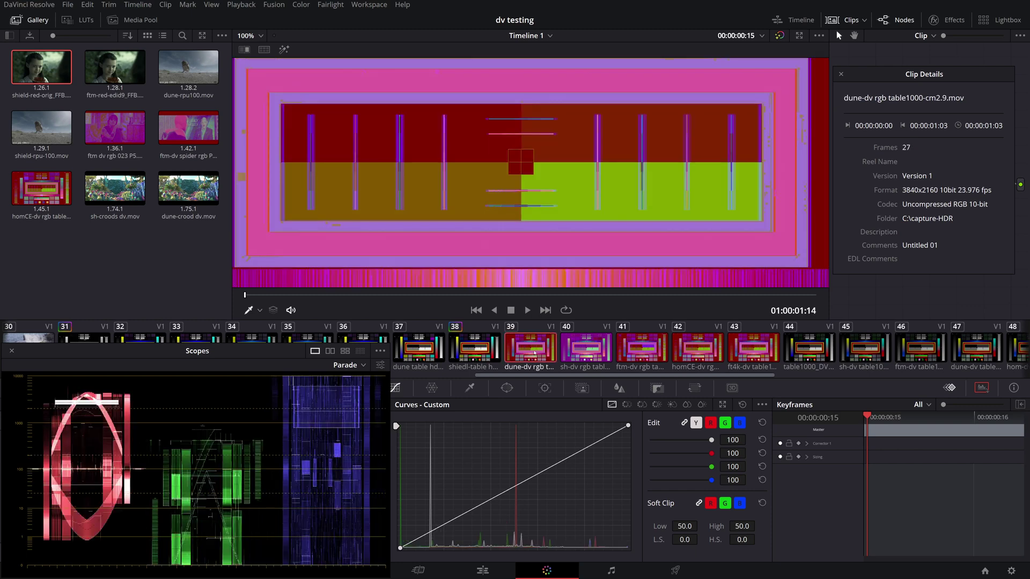
pyautogui.rightClick(535, 352)
pyautogui.click(611, 324)
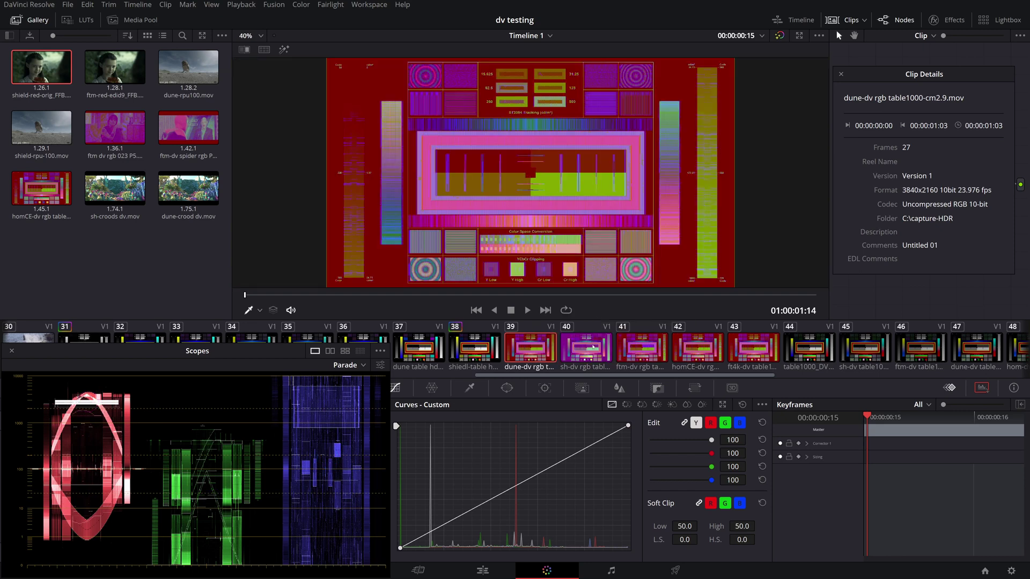
# Compare the image and parade of the table1000 RGB captures from clip 40 up to clip 43 and back to clip 39.
pyautogui.click(594, 348)
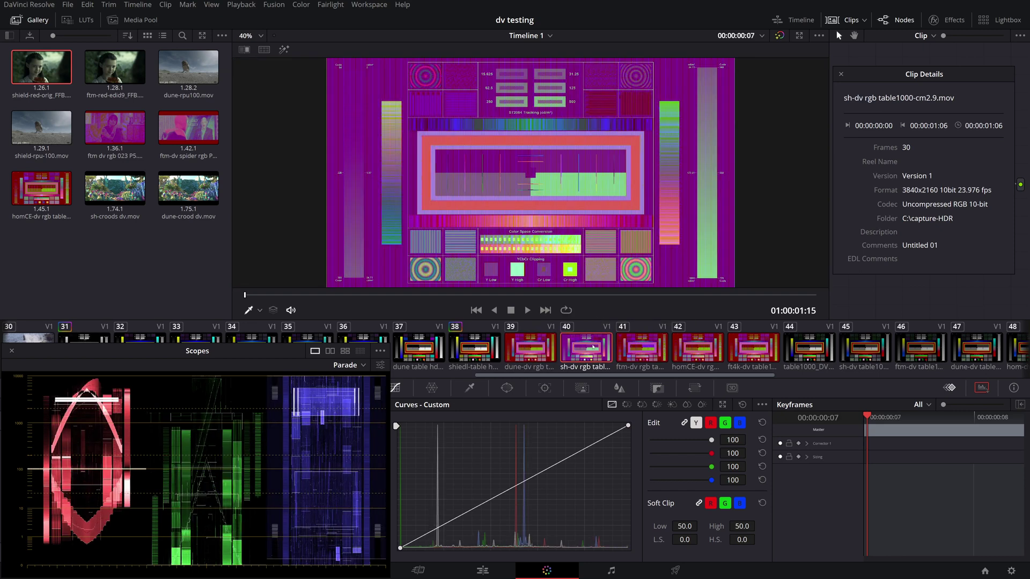
pyautogui.click(642, 344)
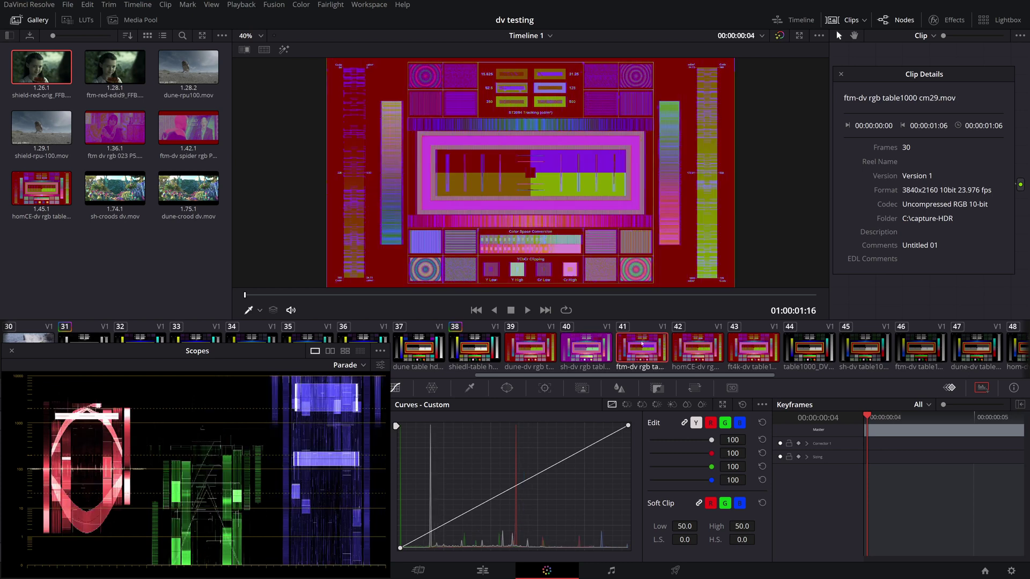
pyautogui.click(737, 352)
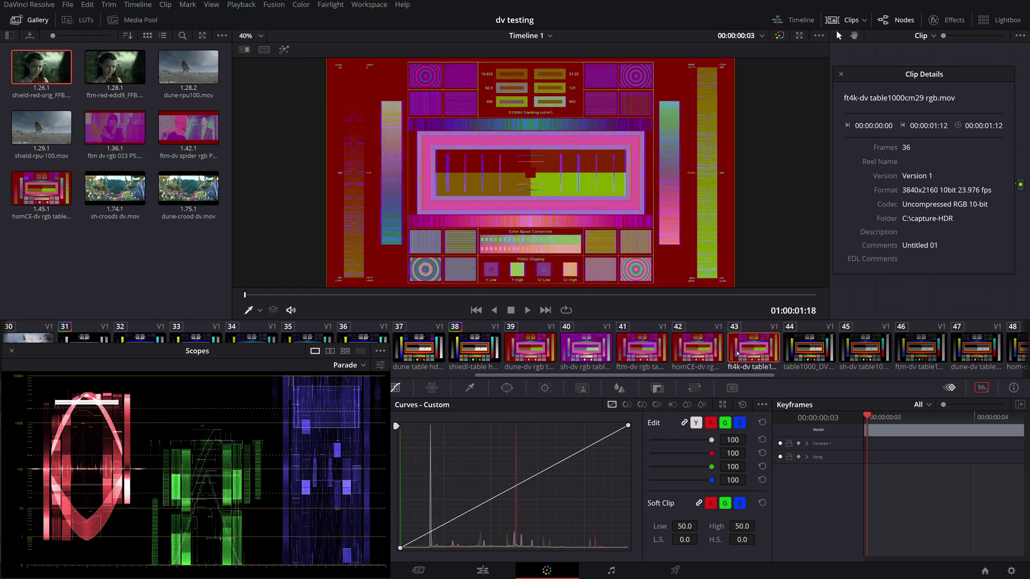
pyautogui.click(706, 358)
pyautogui.click(644, 354)
pyautogui.click(588, 358)
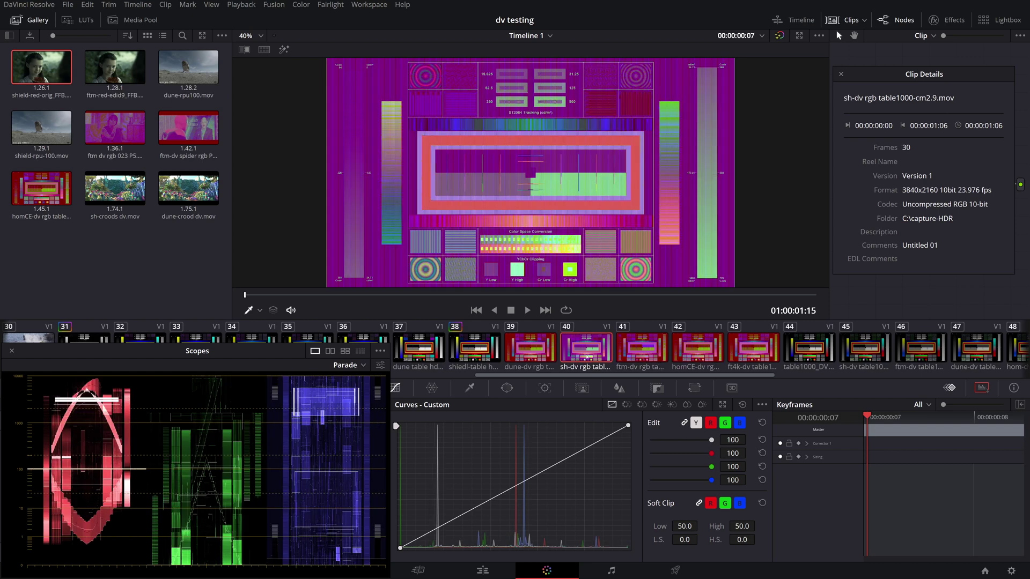
pyautogui.click(549, 352)
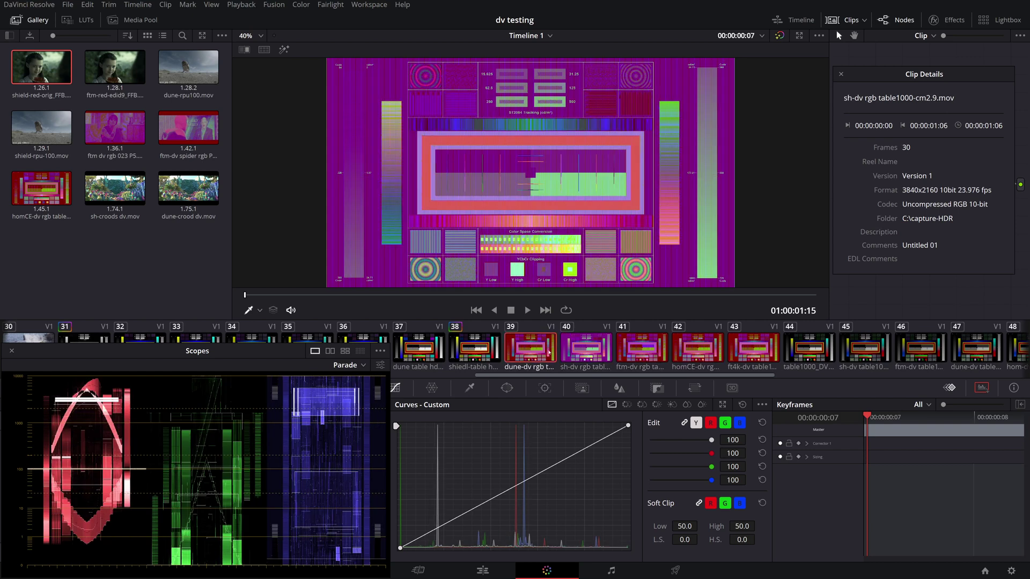
# Recheck the sh, ftm and dune table1000 captures in clips 39 to 41, continue up to clip 43, and return to clip 39.
pyautogui.click(586, 348)
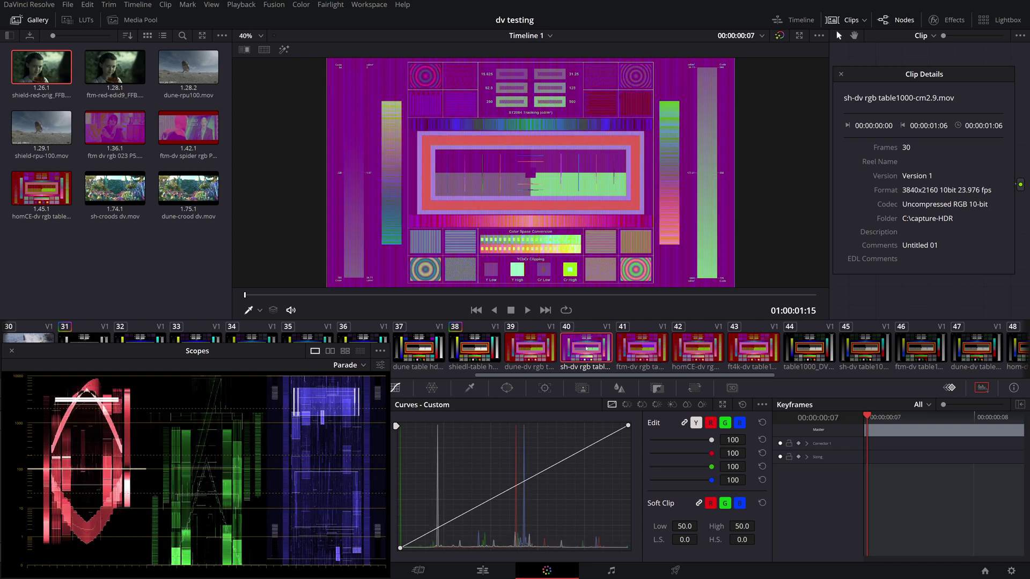
pyautogui.click(635, 351)
pyautogui.click(543, 351)
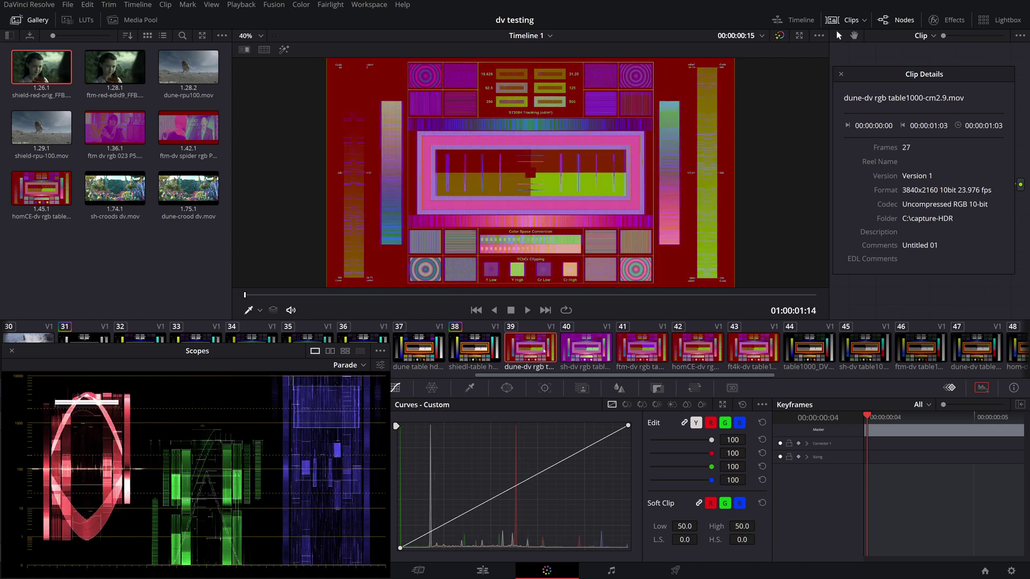
pyautogui.click(586, 355)
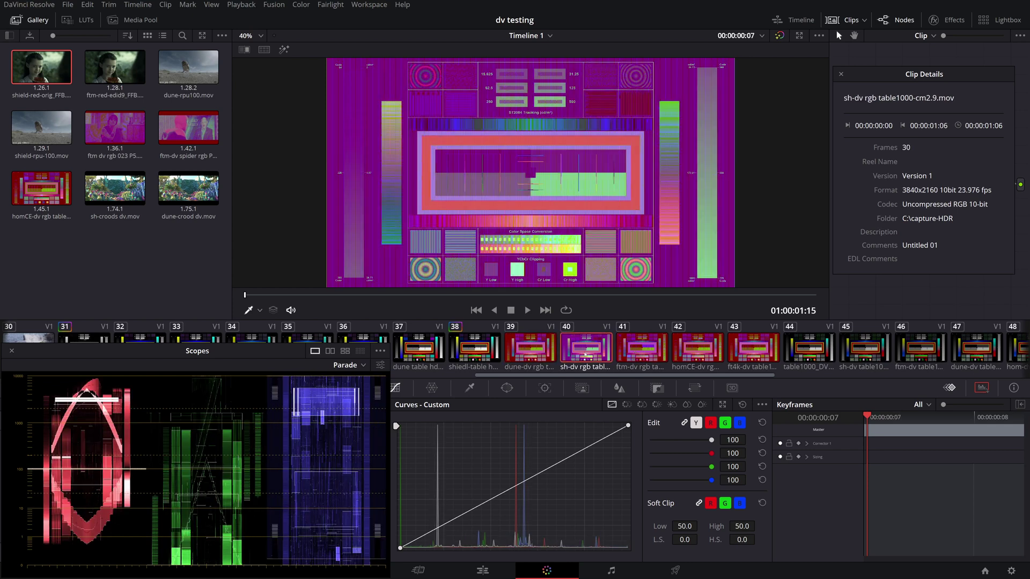
pyautogui.click(659, 351)
pyautogui.click(688, 348)
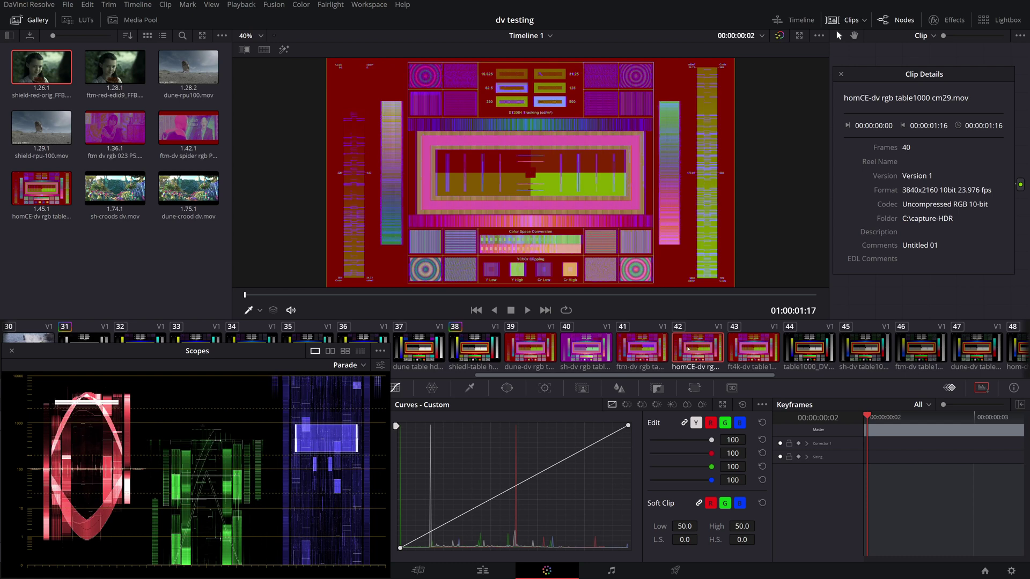
pyautogui.click(737, 347)
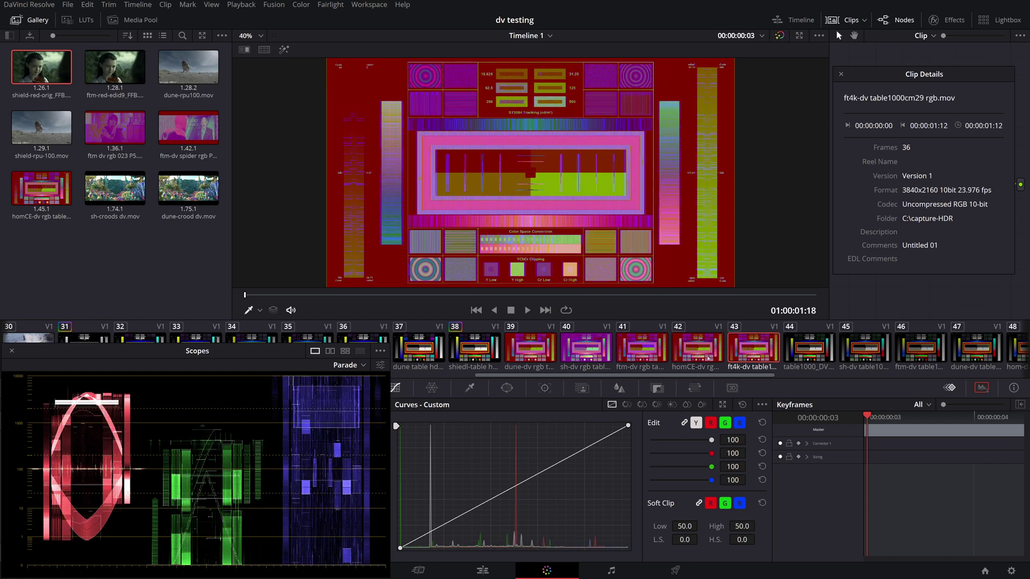
pyautogui.click(512, 357)
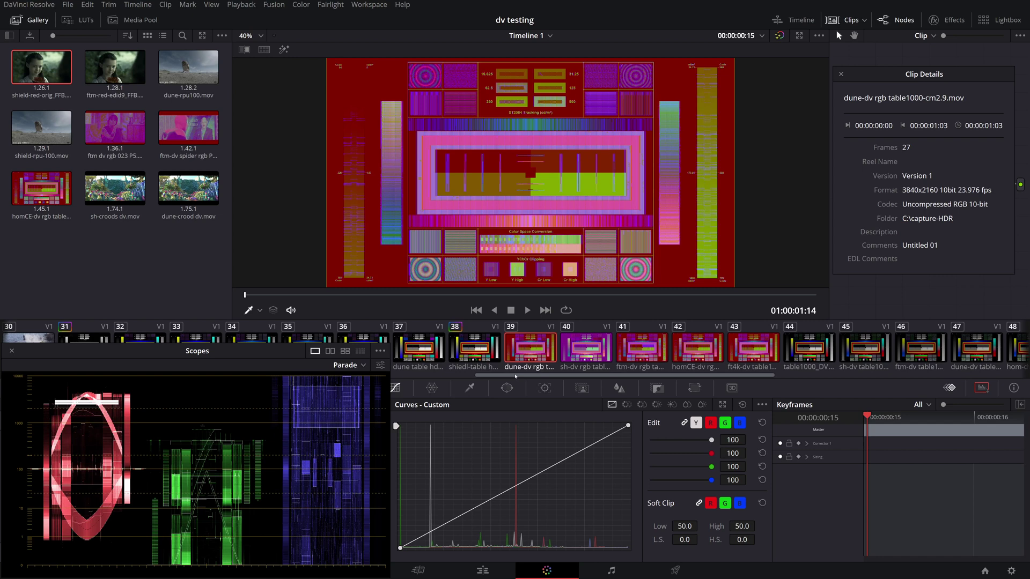
# Go back to the baby captures and compare the sh-dv and ft4k-dv P5 and P8-rip versions in clips 52 to 55.
pyautogui.moveTo(515, 377); pyautogui.dragTo(701, 377)
pyautogui.click(634, 347)
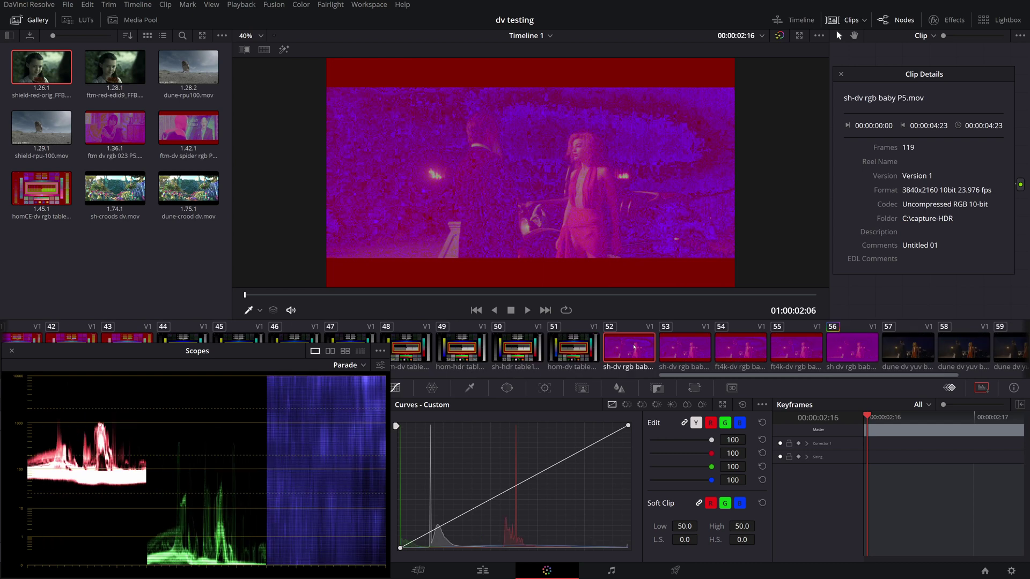
pyautogui.click(691, 347)
pyautogui.click(630, 353)
pyautogui.click(686, 348)
pyautogui.click(742, 348)
pyautogui.click(788, 340)
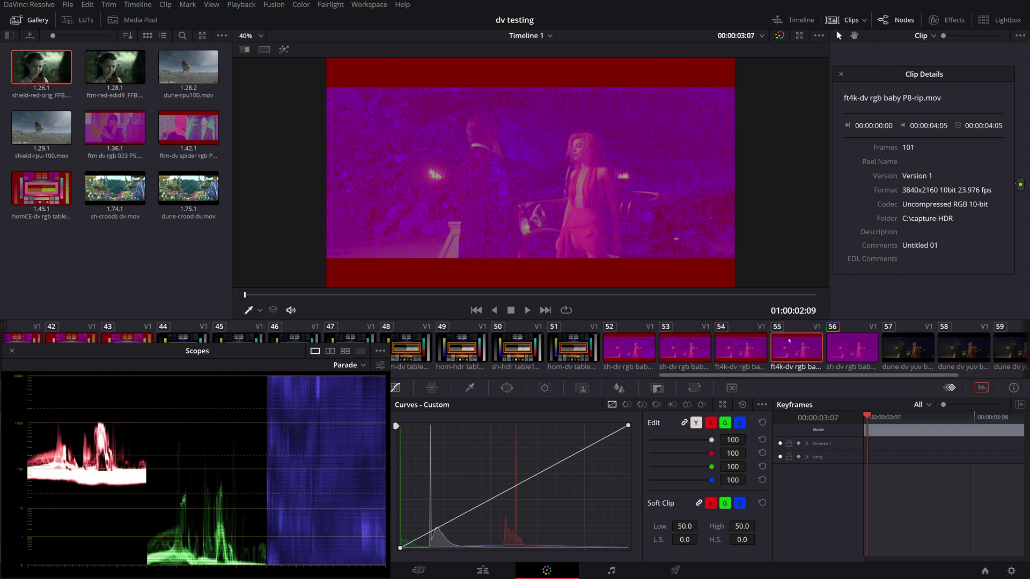
# Display the dune dv yuv baby P5 capture in clip 57.
pyautogui.moveTo(746, 377); pyautogui.dragTo(773, 377)
pyautogui.click(837, 350)
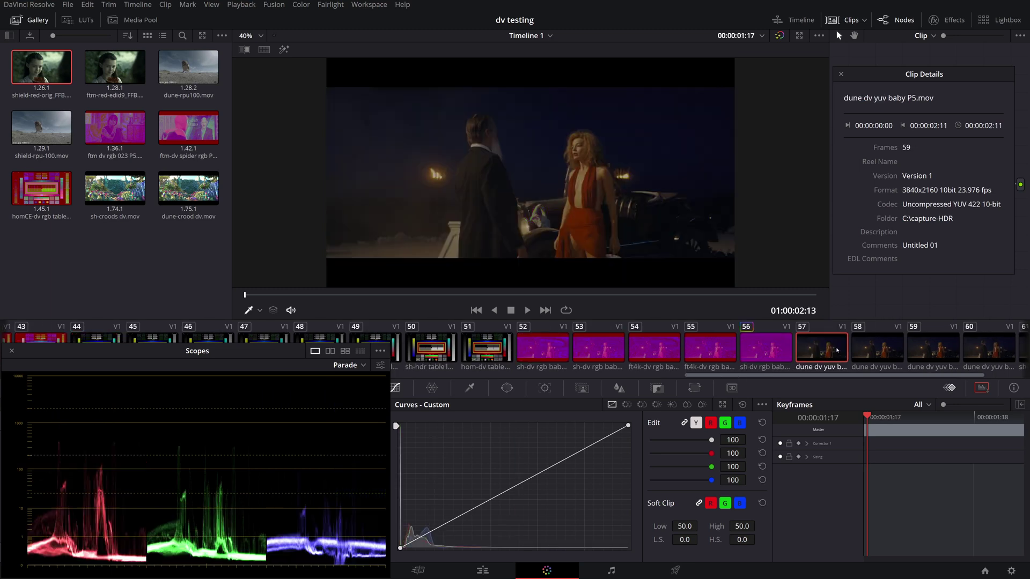